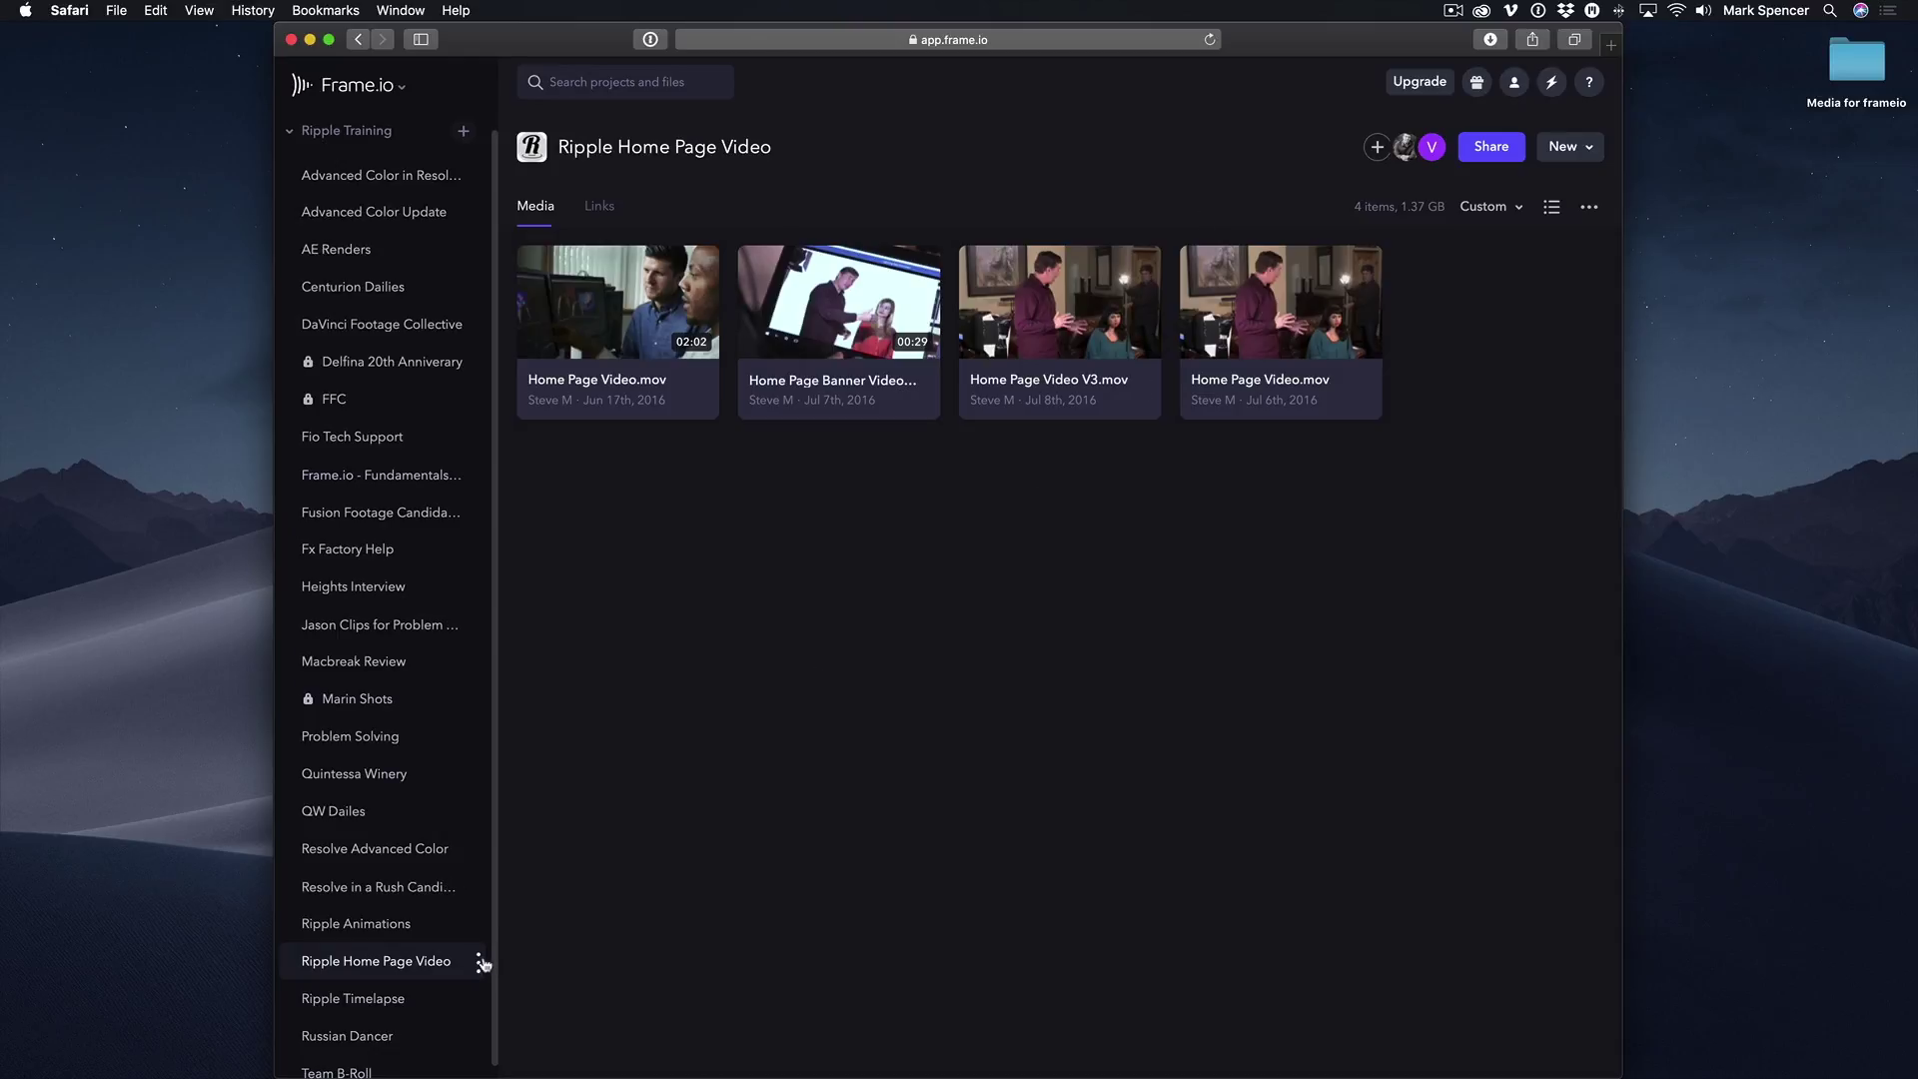
{"action": "left_click", "coordinate": [481, 962]}
{"action": "left_click", "coordinate": [592, 932]}
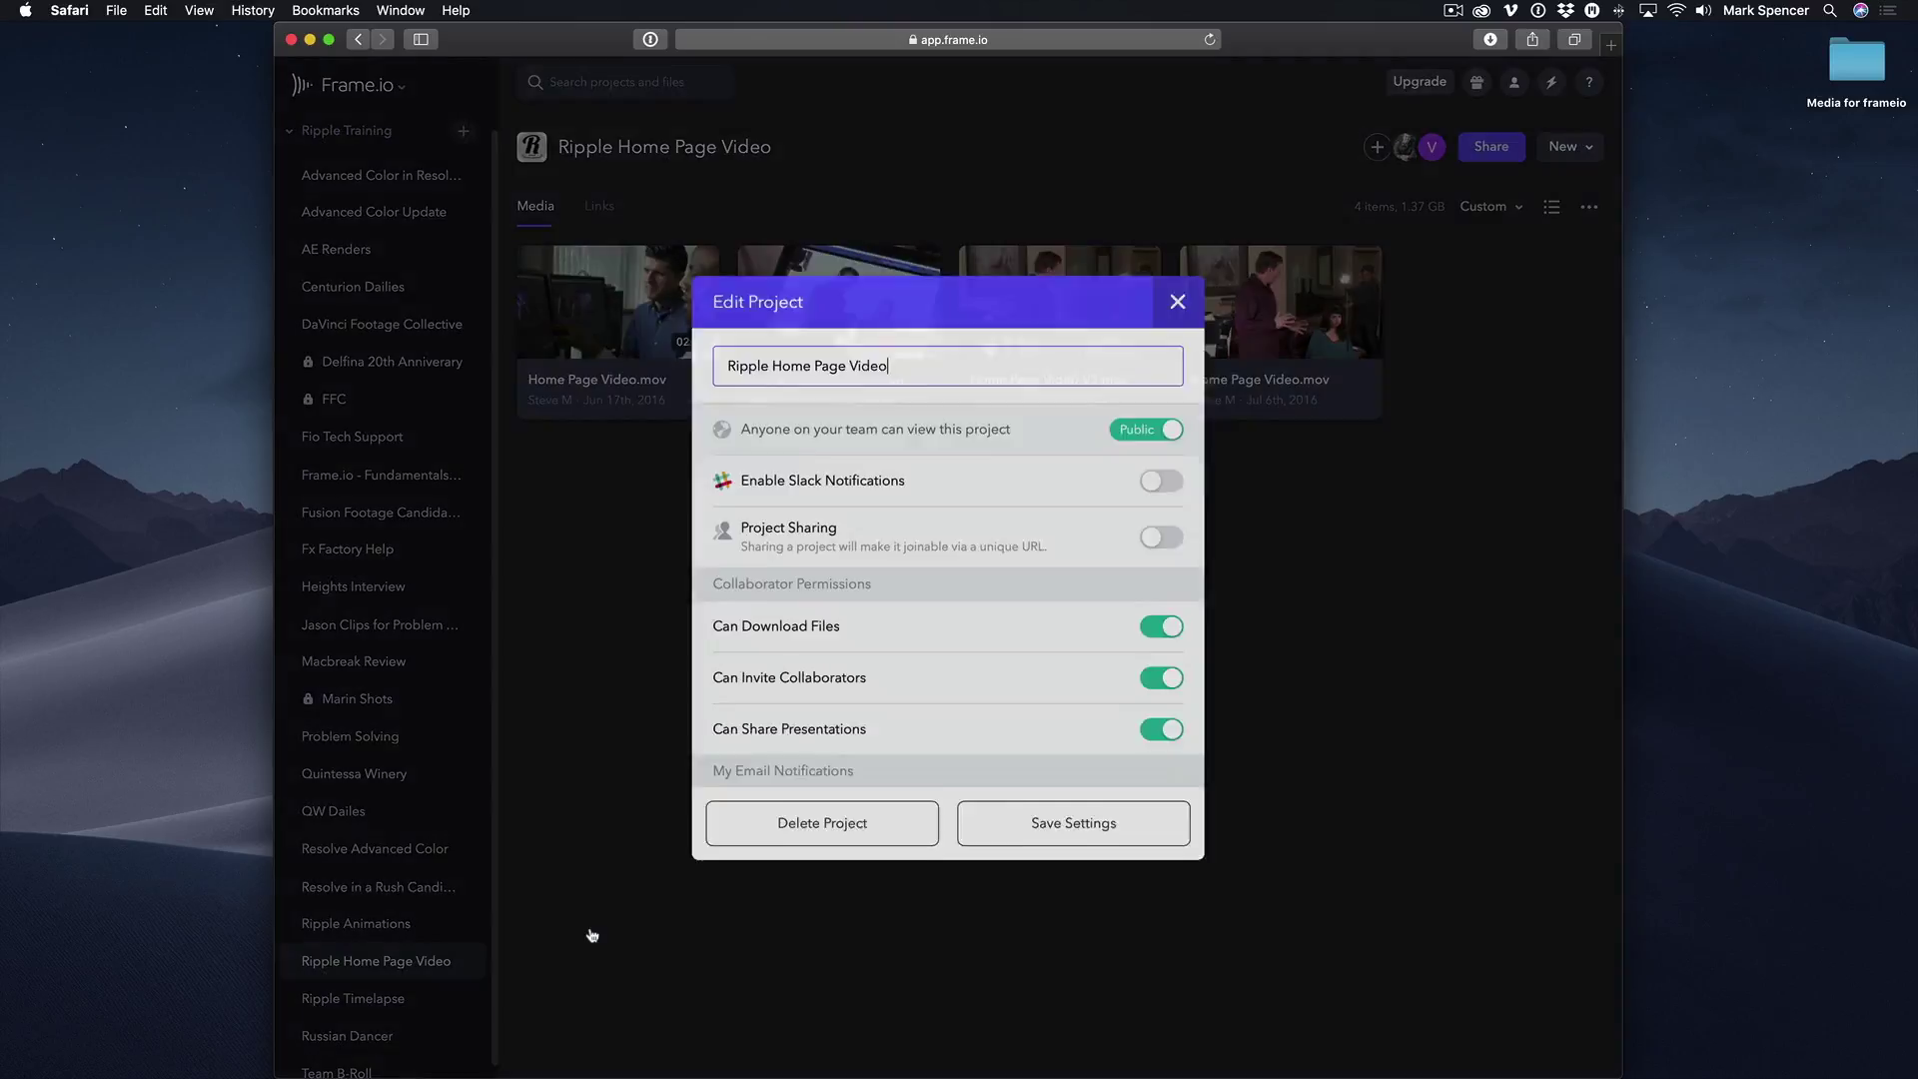
{"action": "mouse_move", "coordinate": [1117, 446]}
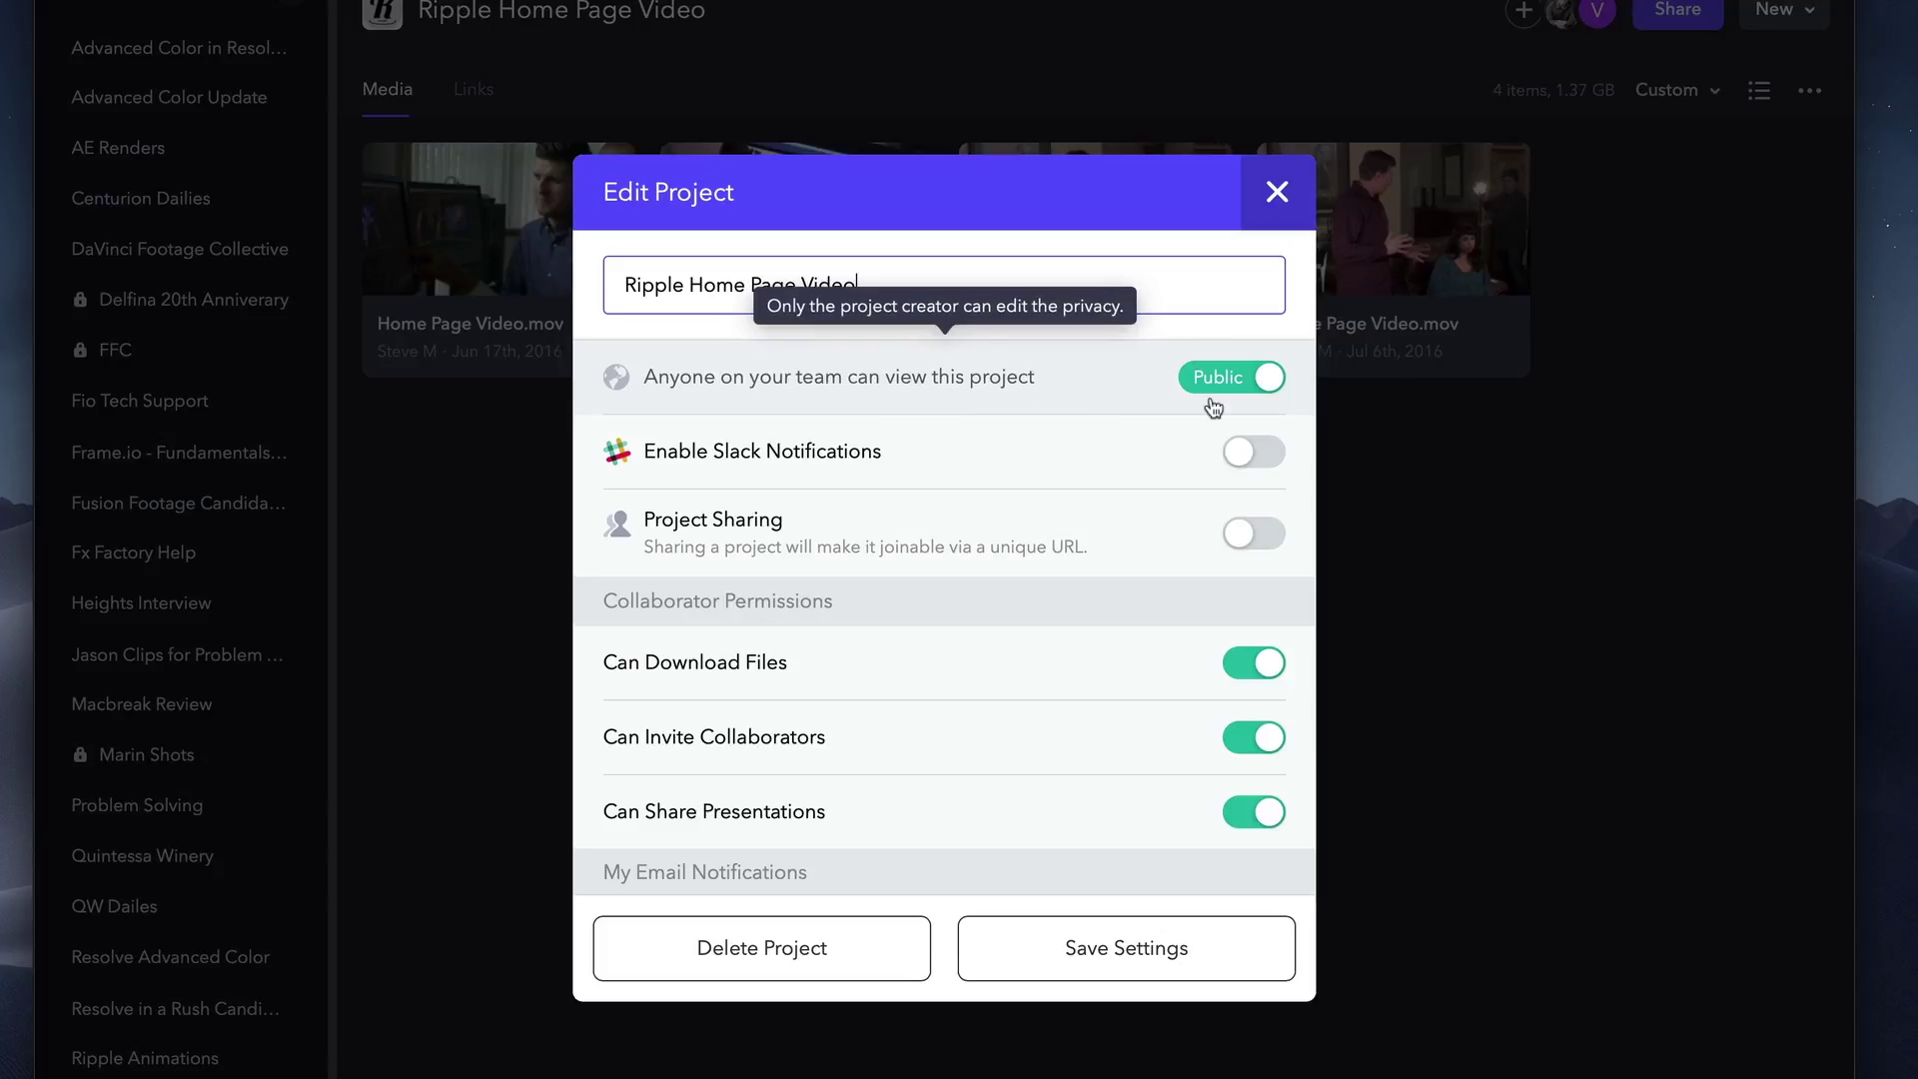
{"action": "scroll", "coordinate": [1213, 407], "scroll_direction": "down", "scroll_amount": 10}
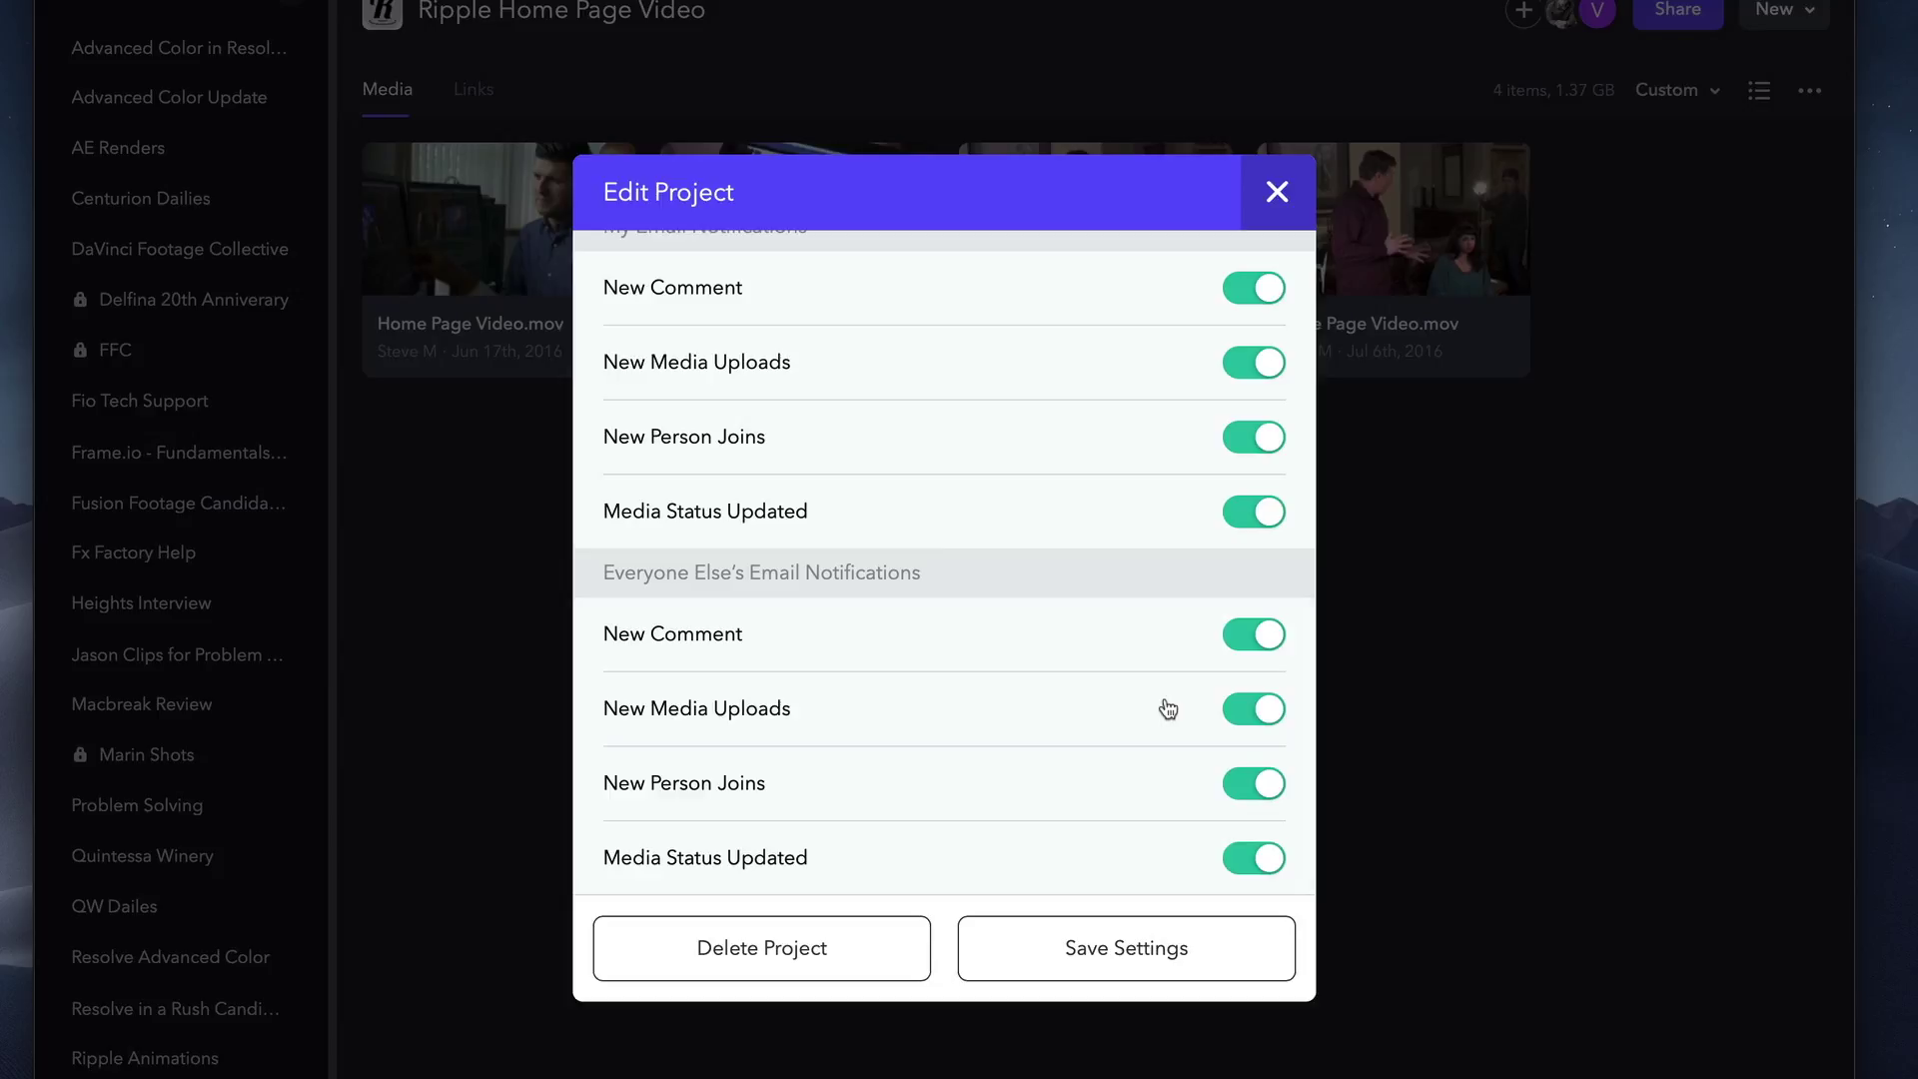
{"action": "left_click", "coordinate": [1275, 199]}
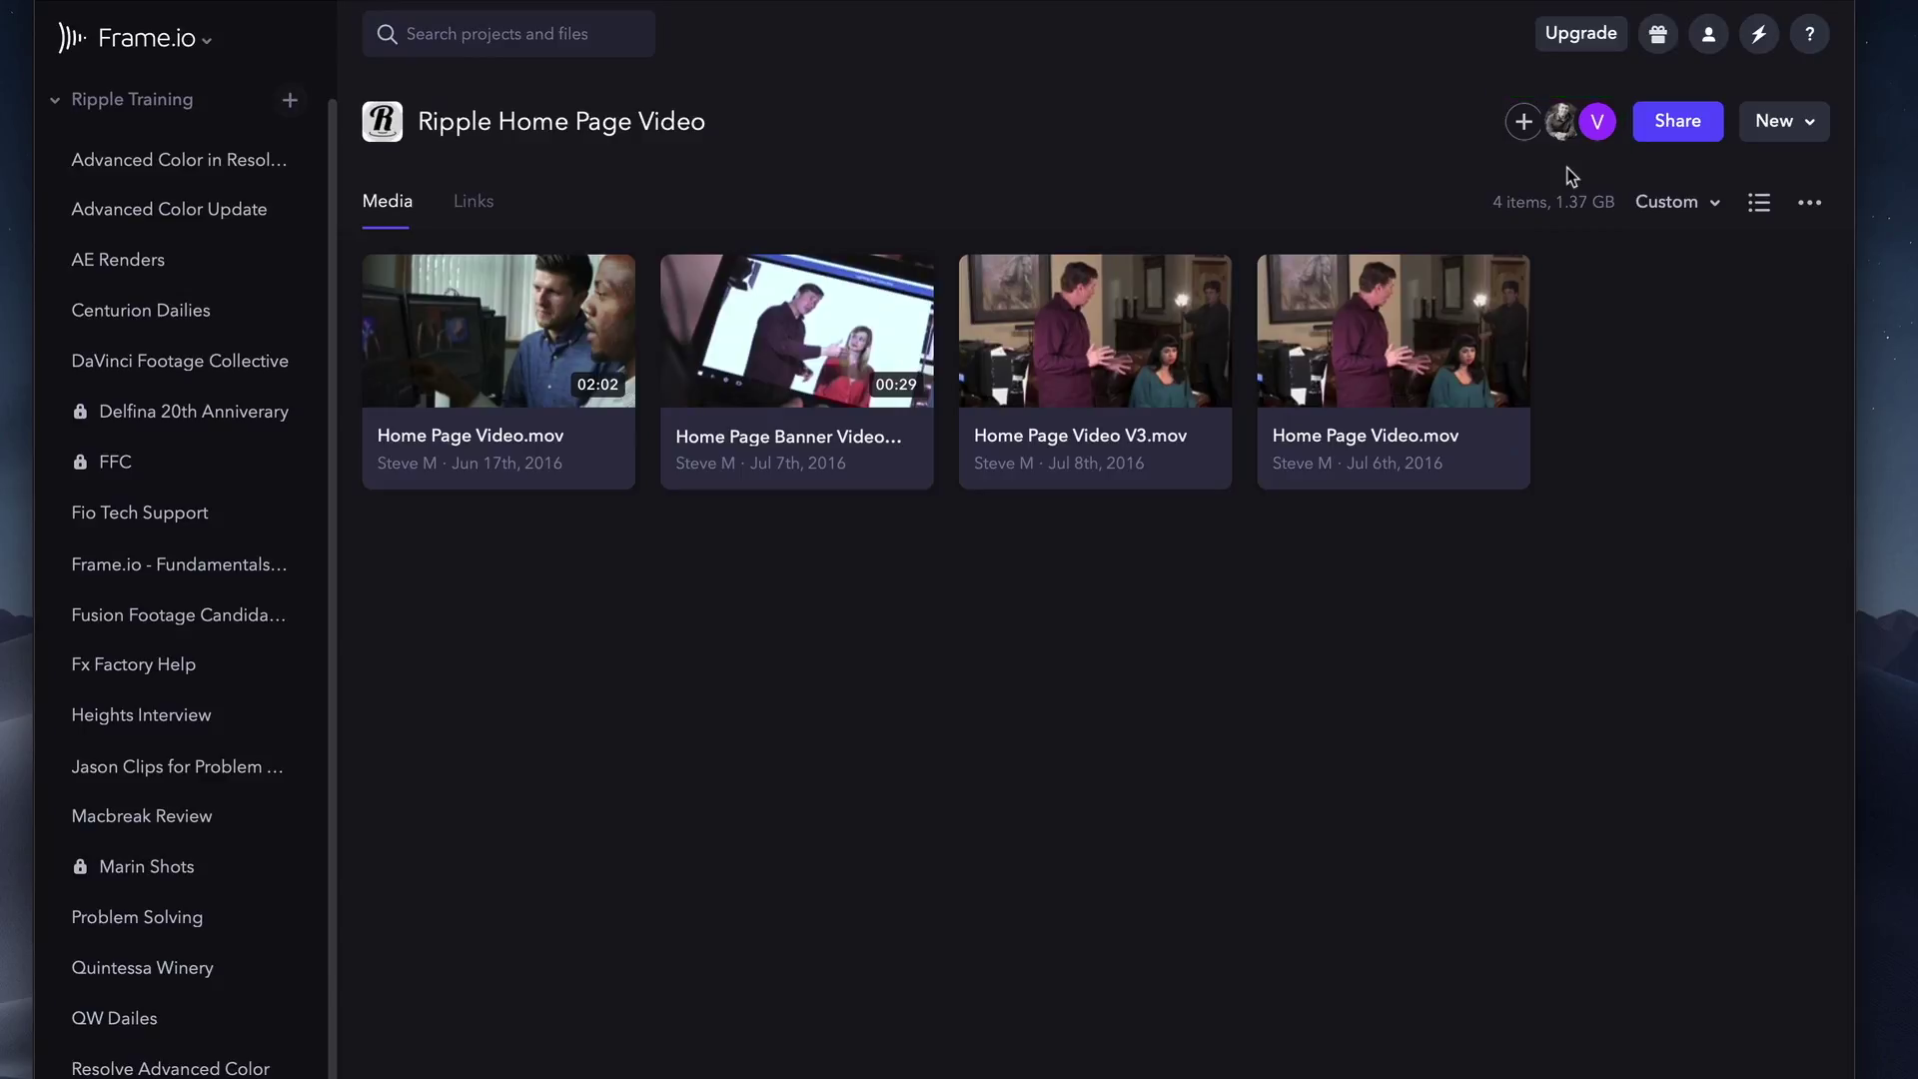
Invite the external collaborator to Ripple Home Page Video using their e-mail address.
{"action": "left_click", "coordinate": [1597, 124]}
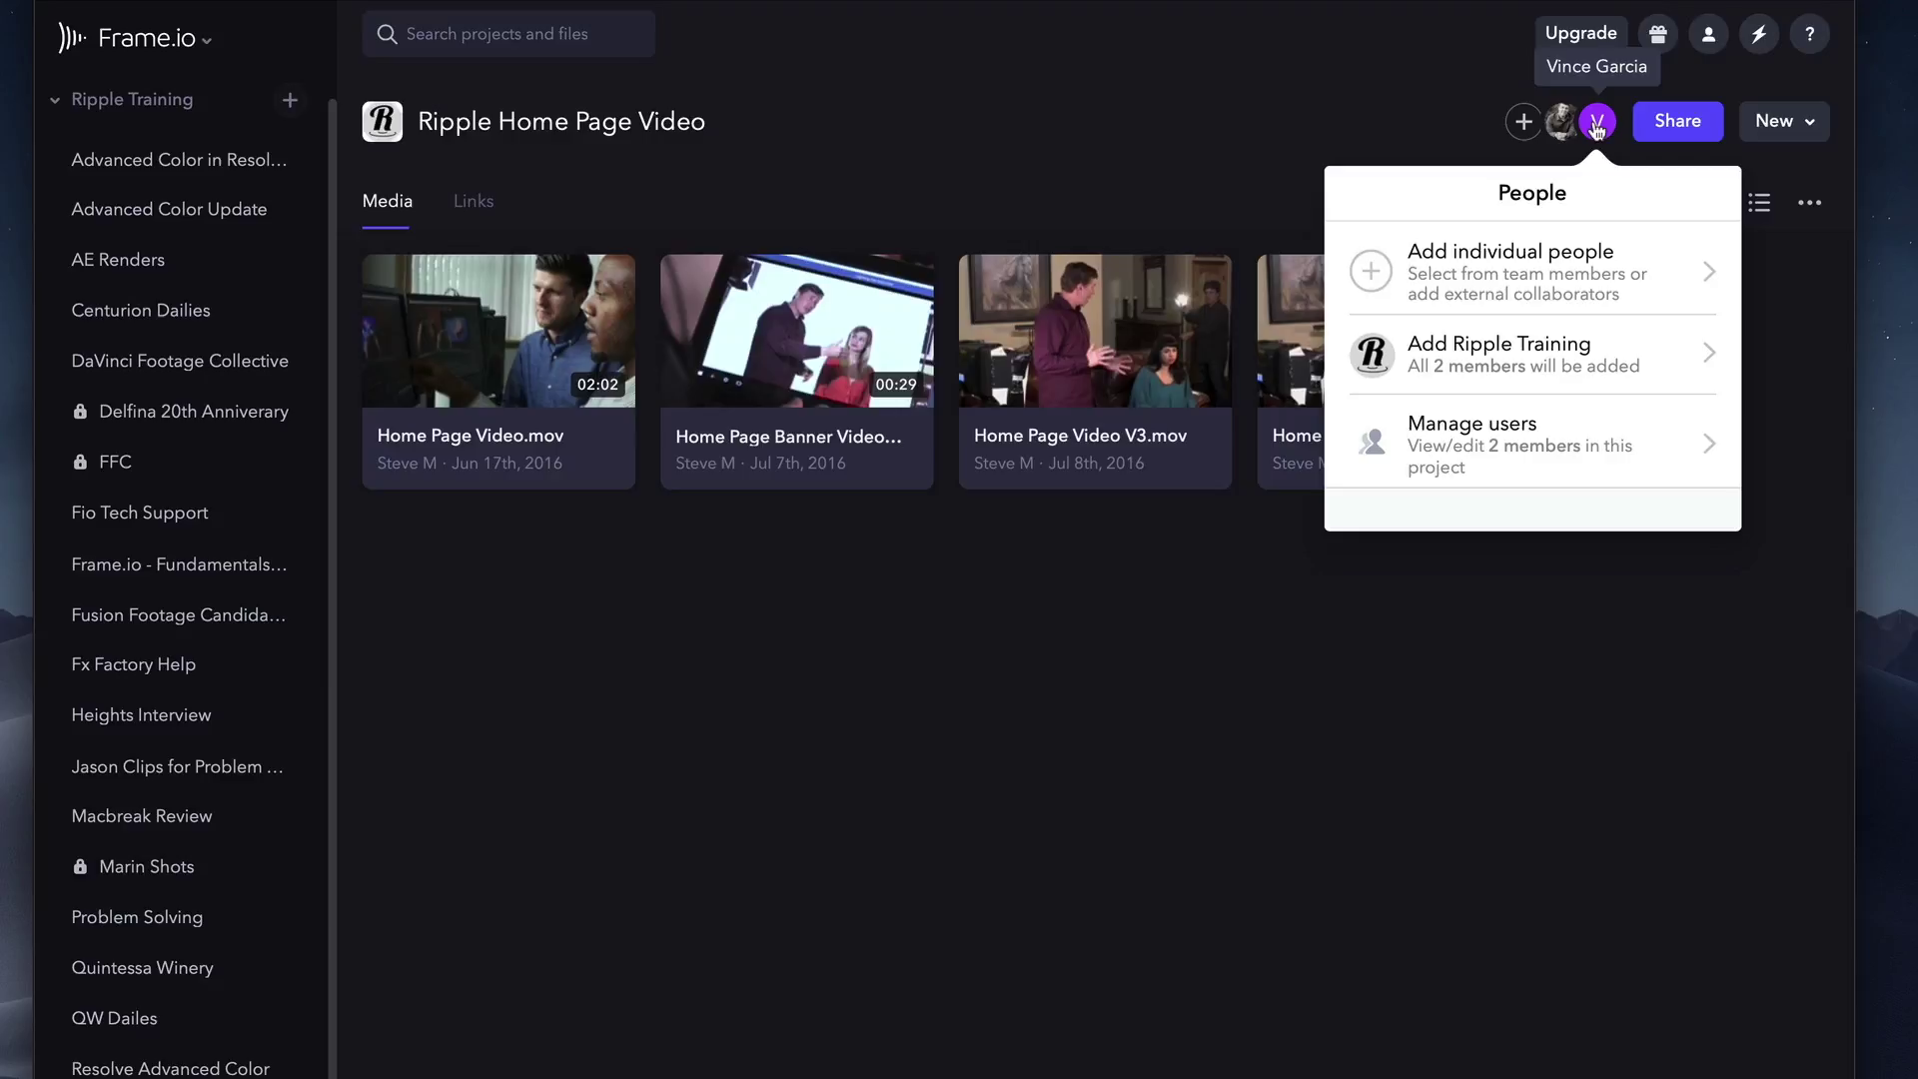
{"action": "left_click", "coordinate": [1554, 255]}
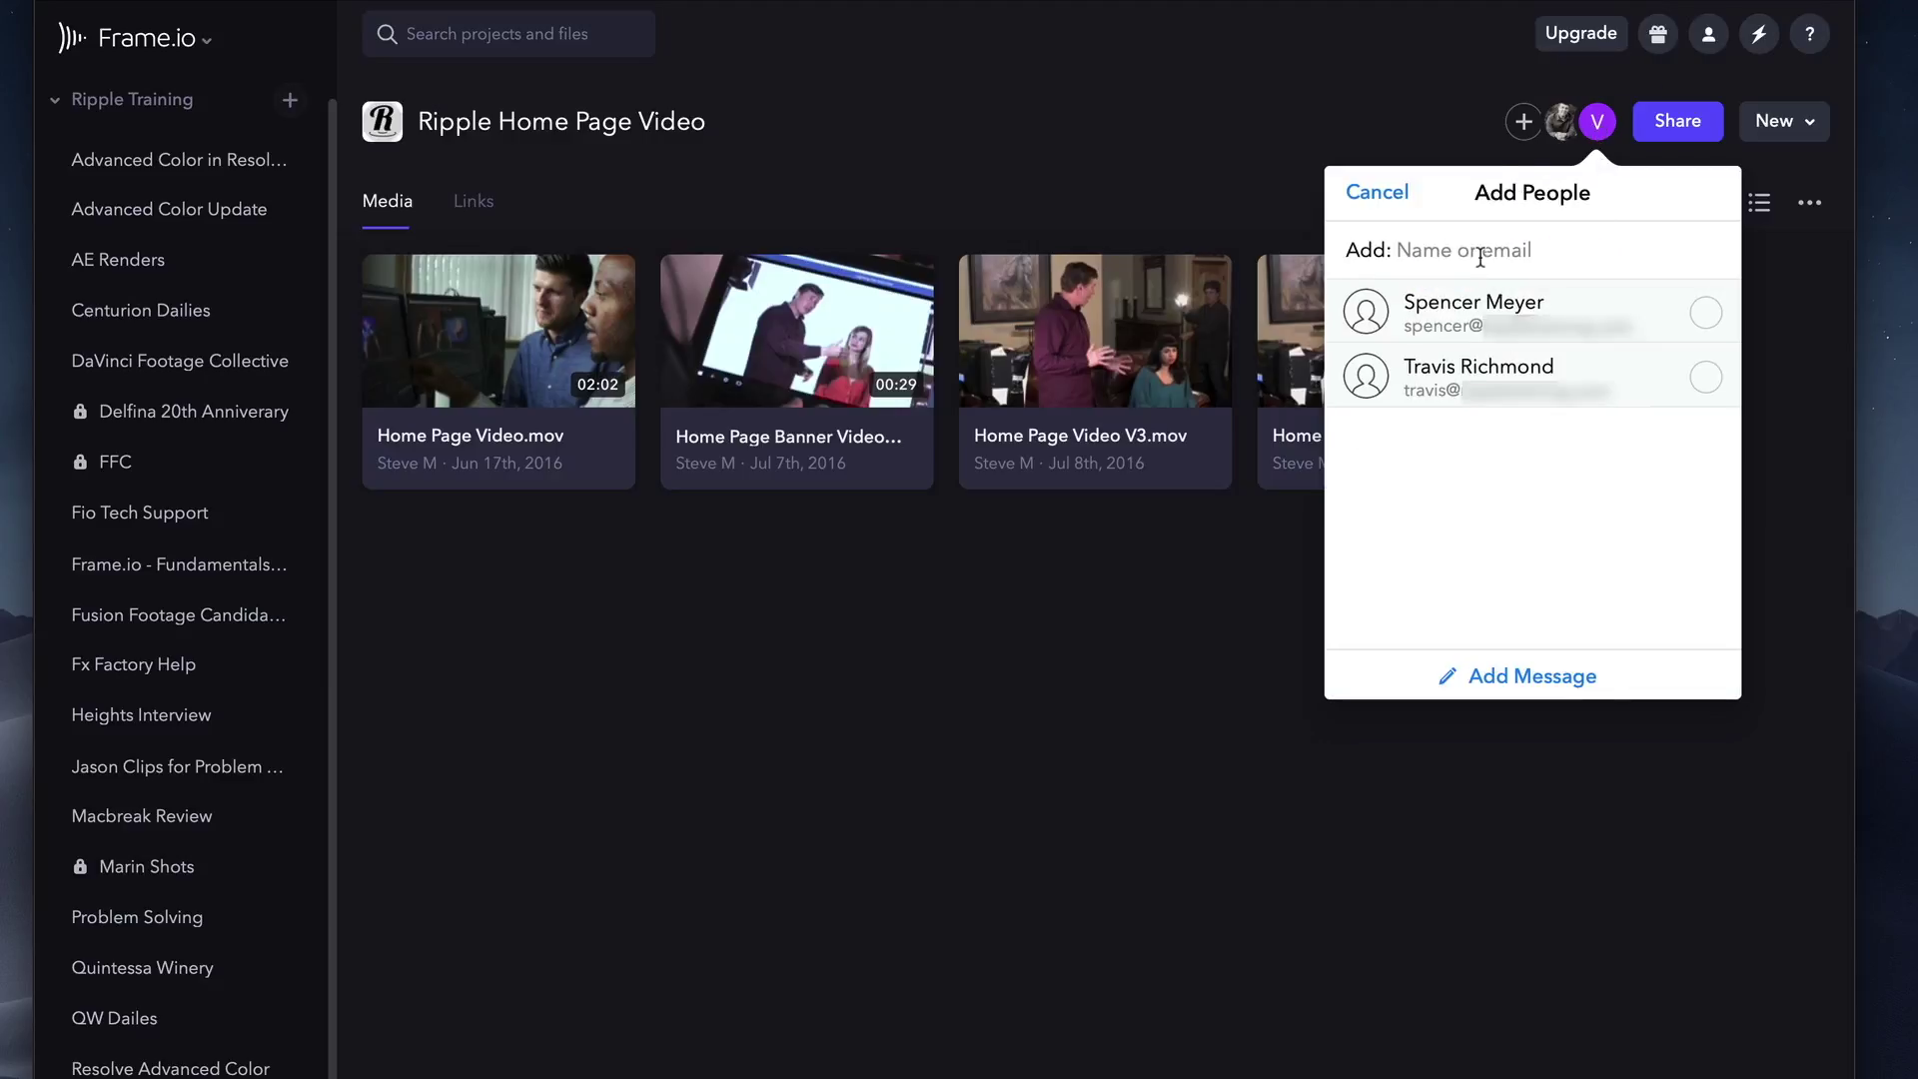
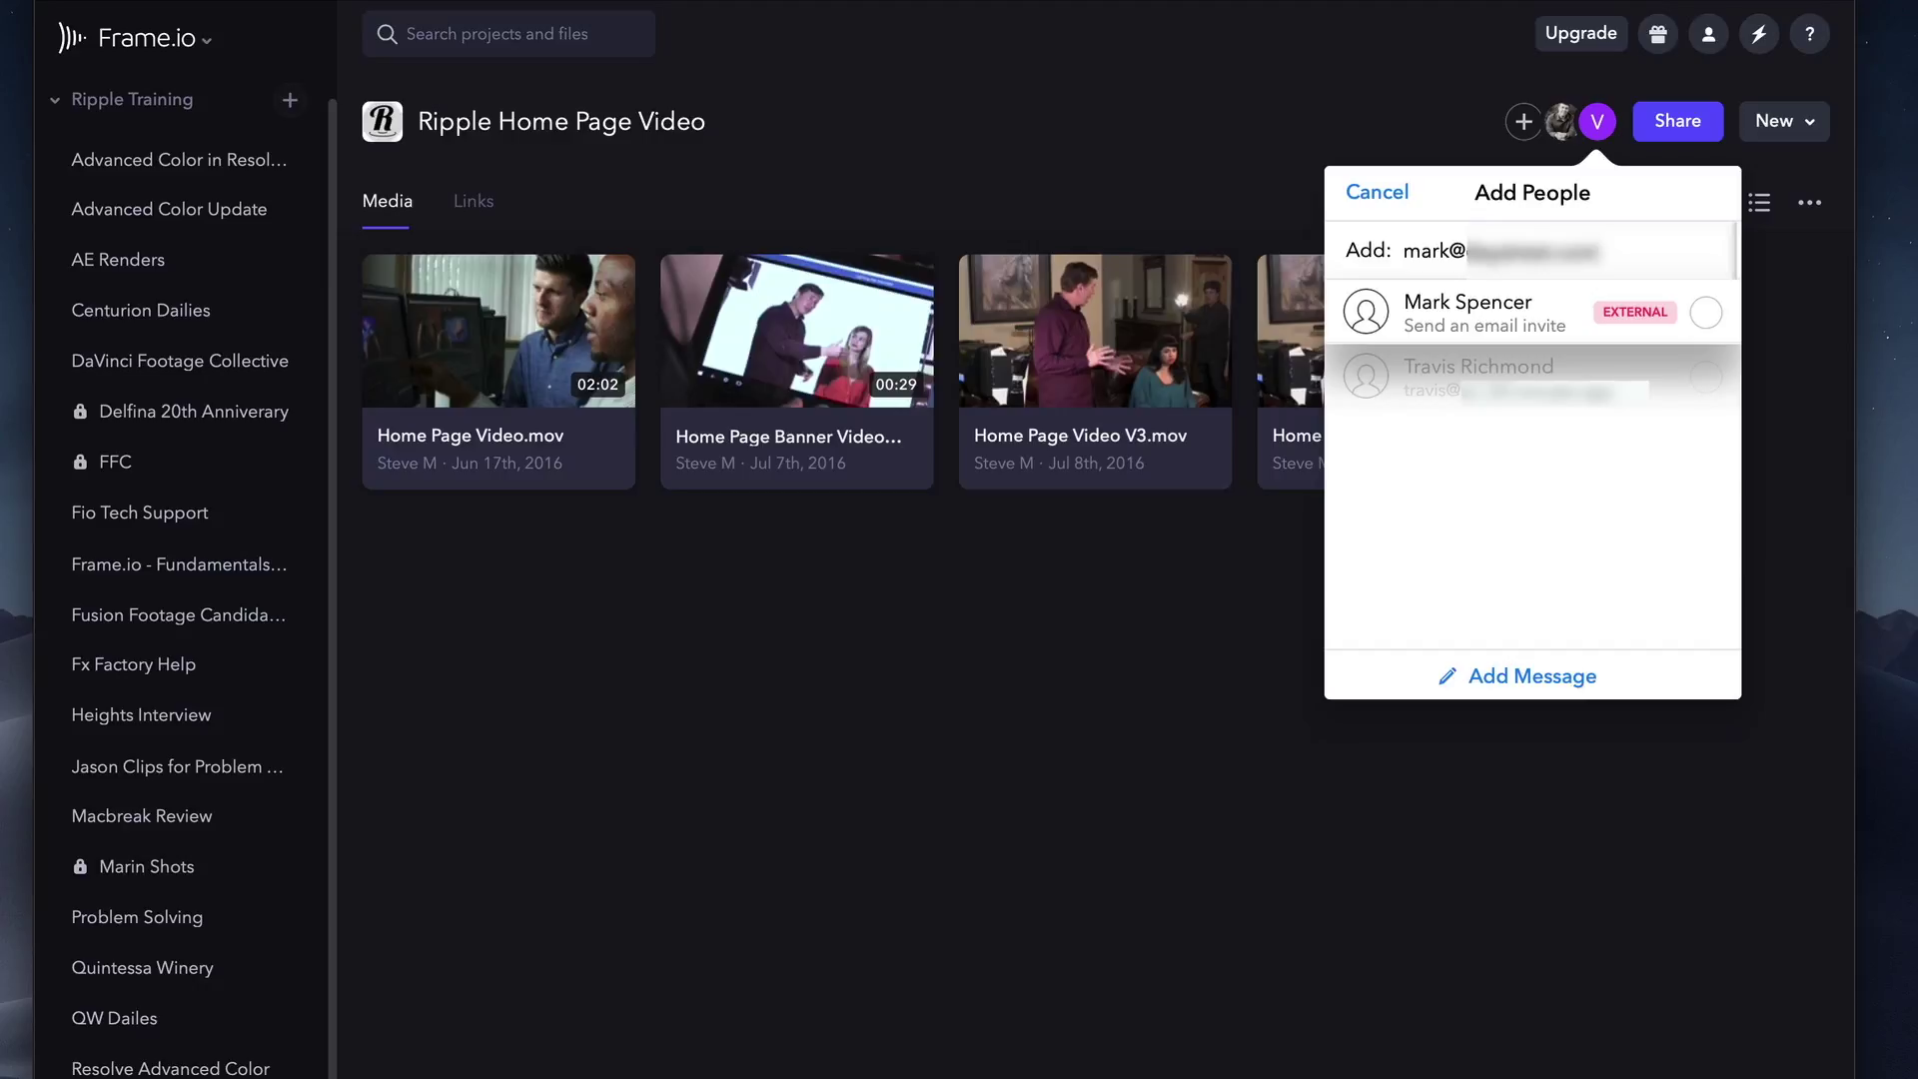
{"action": "left_click", "coordinate": [1706, 314]}
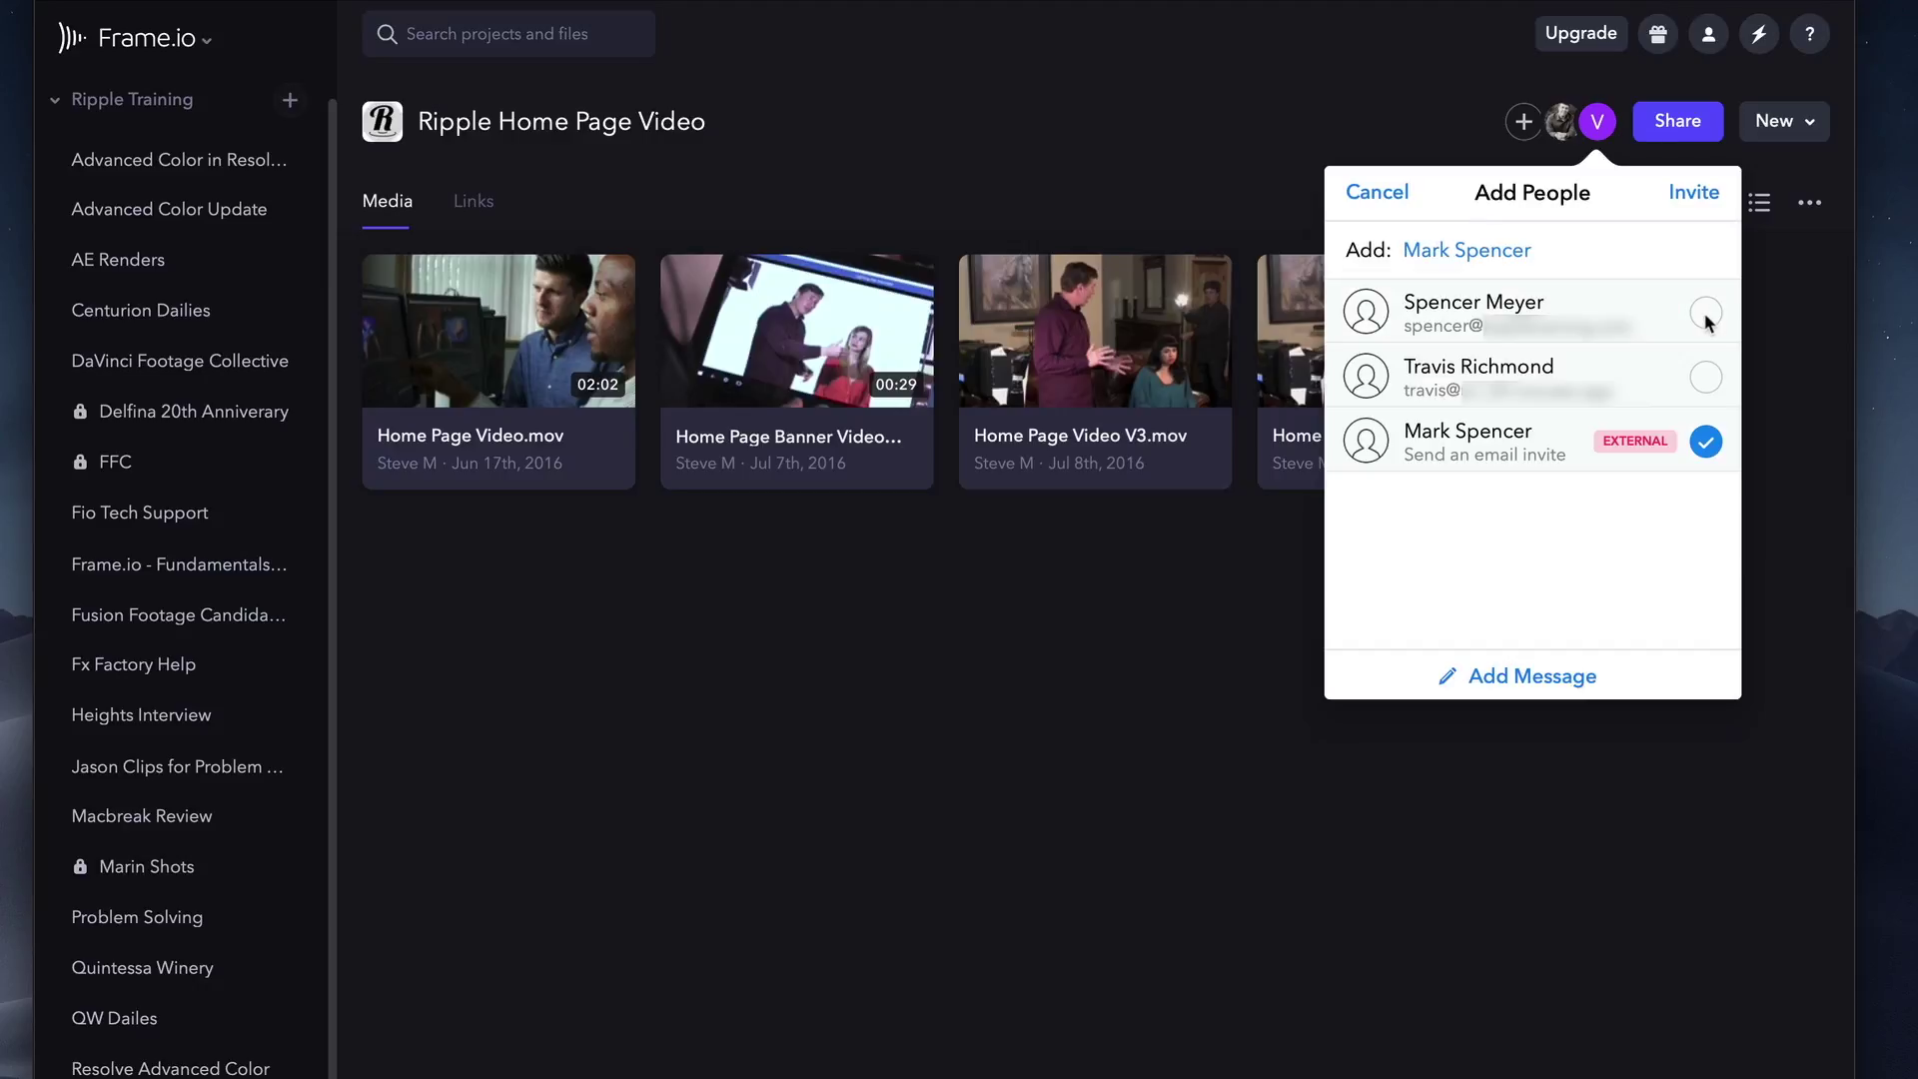
{"action": "left_click", "coordinate": [1700, 195]}
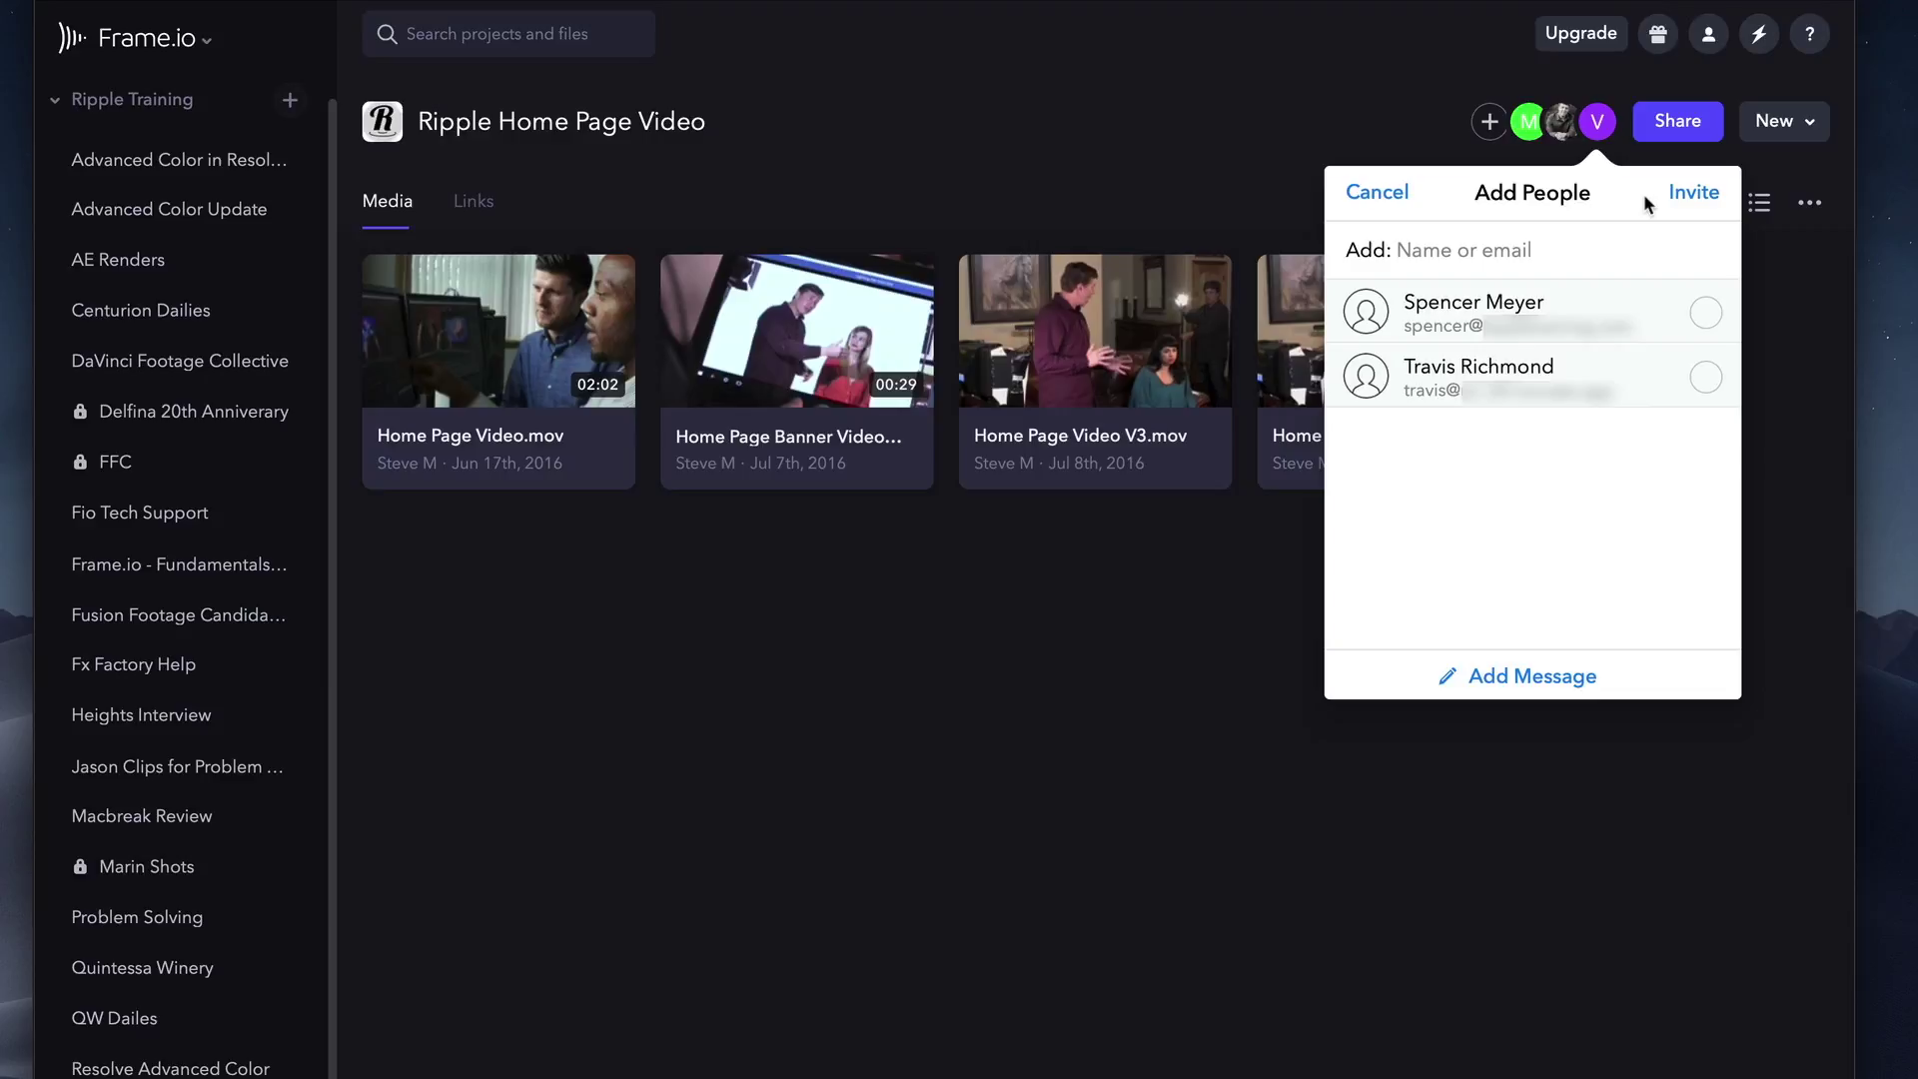
Review the project's member list in Manage users, leaving it unchanged.
{"action": "left_click", "coordinate": [1389, 200]}
{"action": "left_click", "coordinate": [1513, 430]}
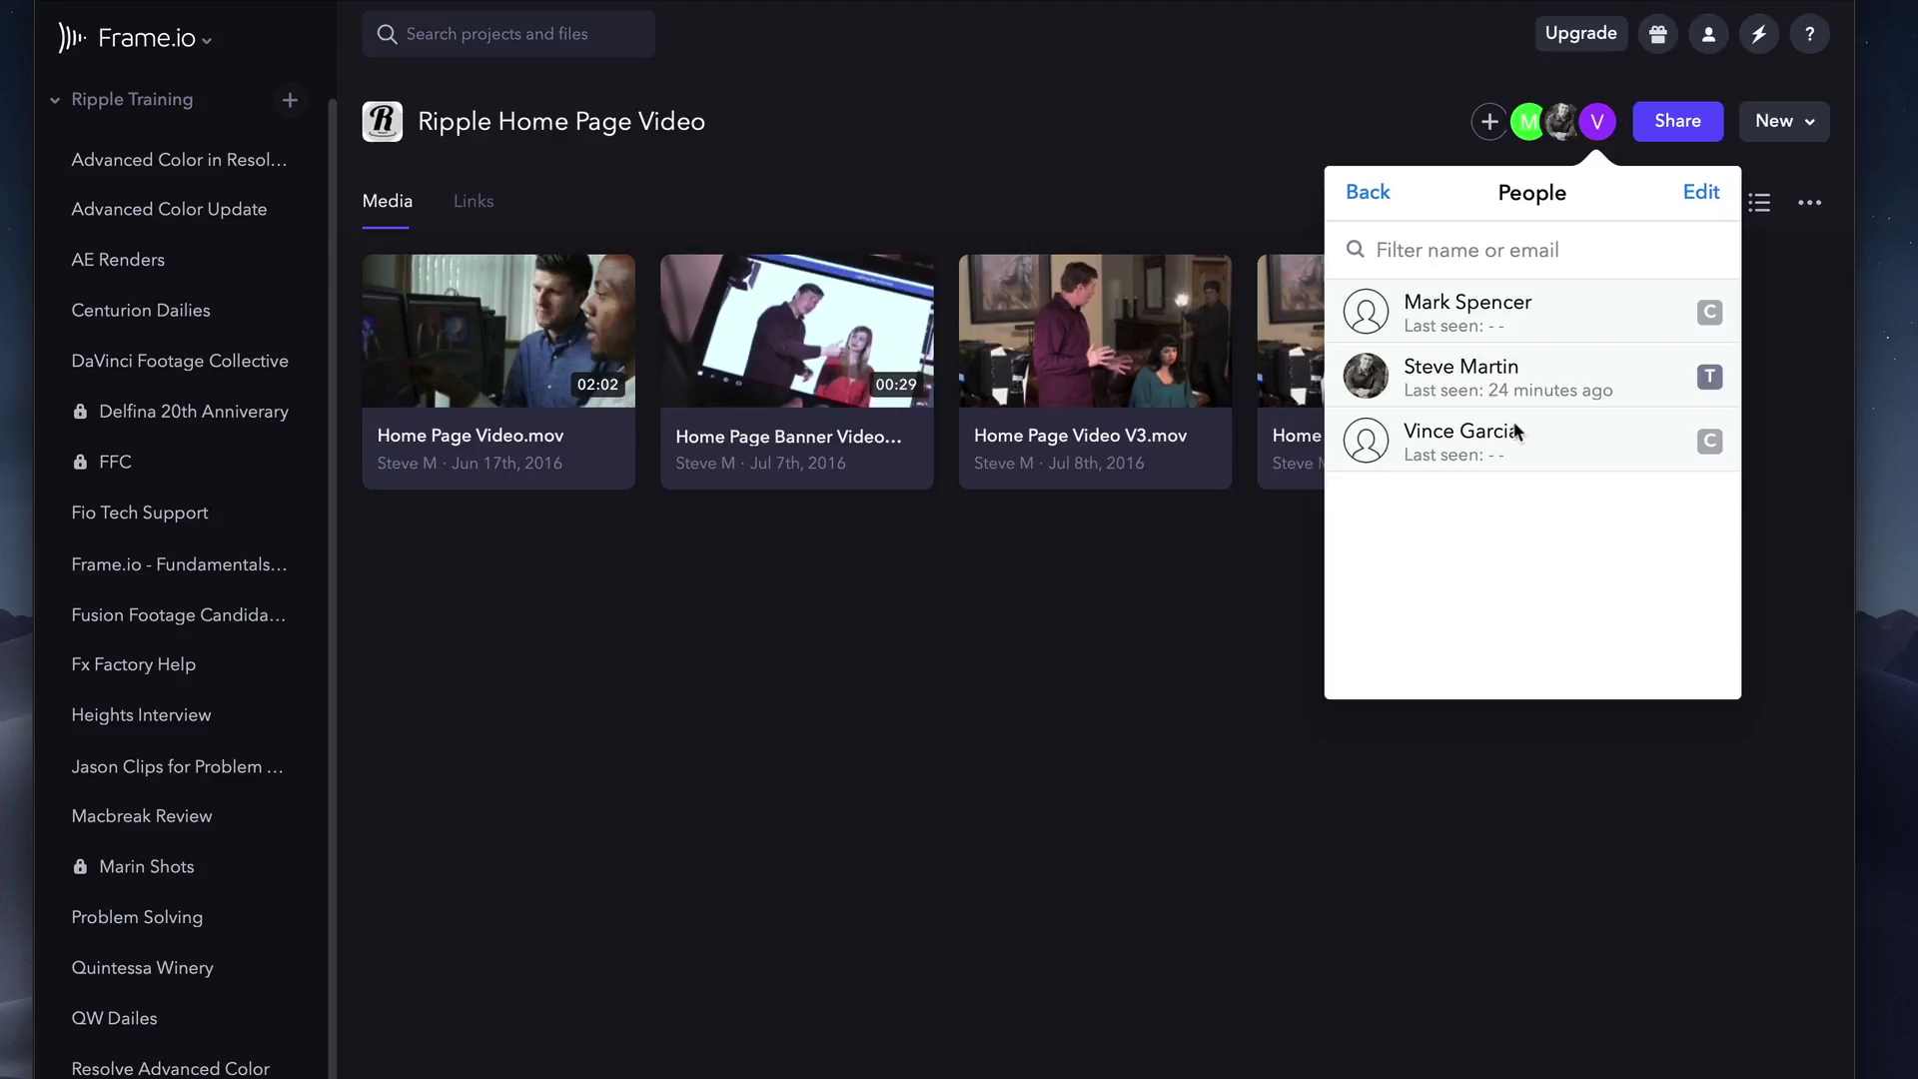
{"action": "left_click", "coordinate": [1707, 200]}
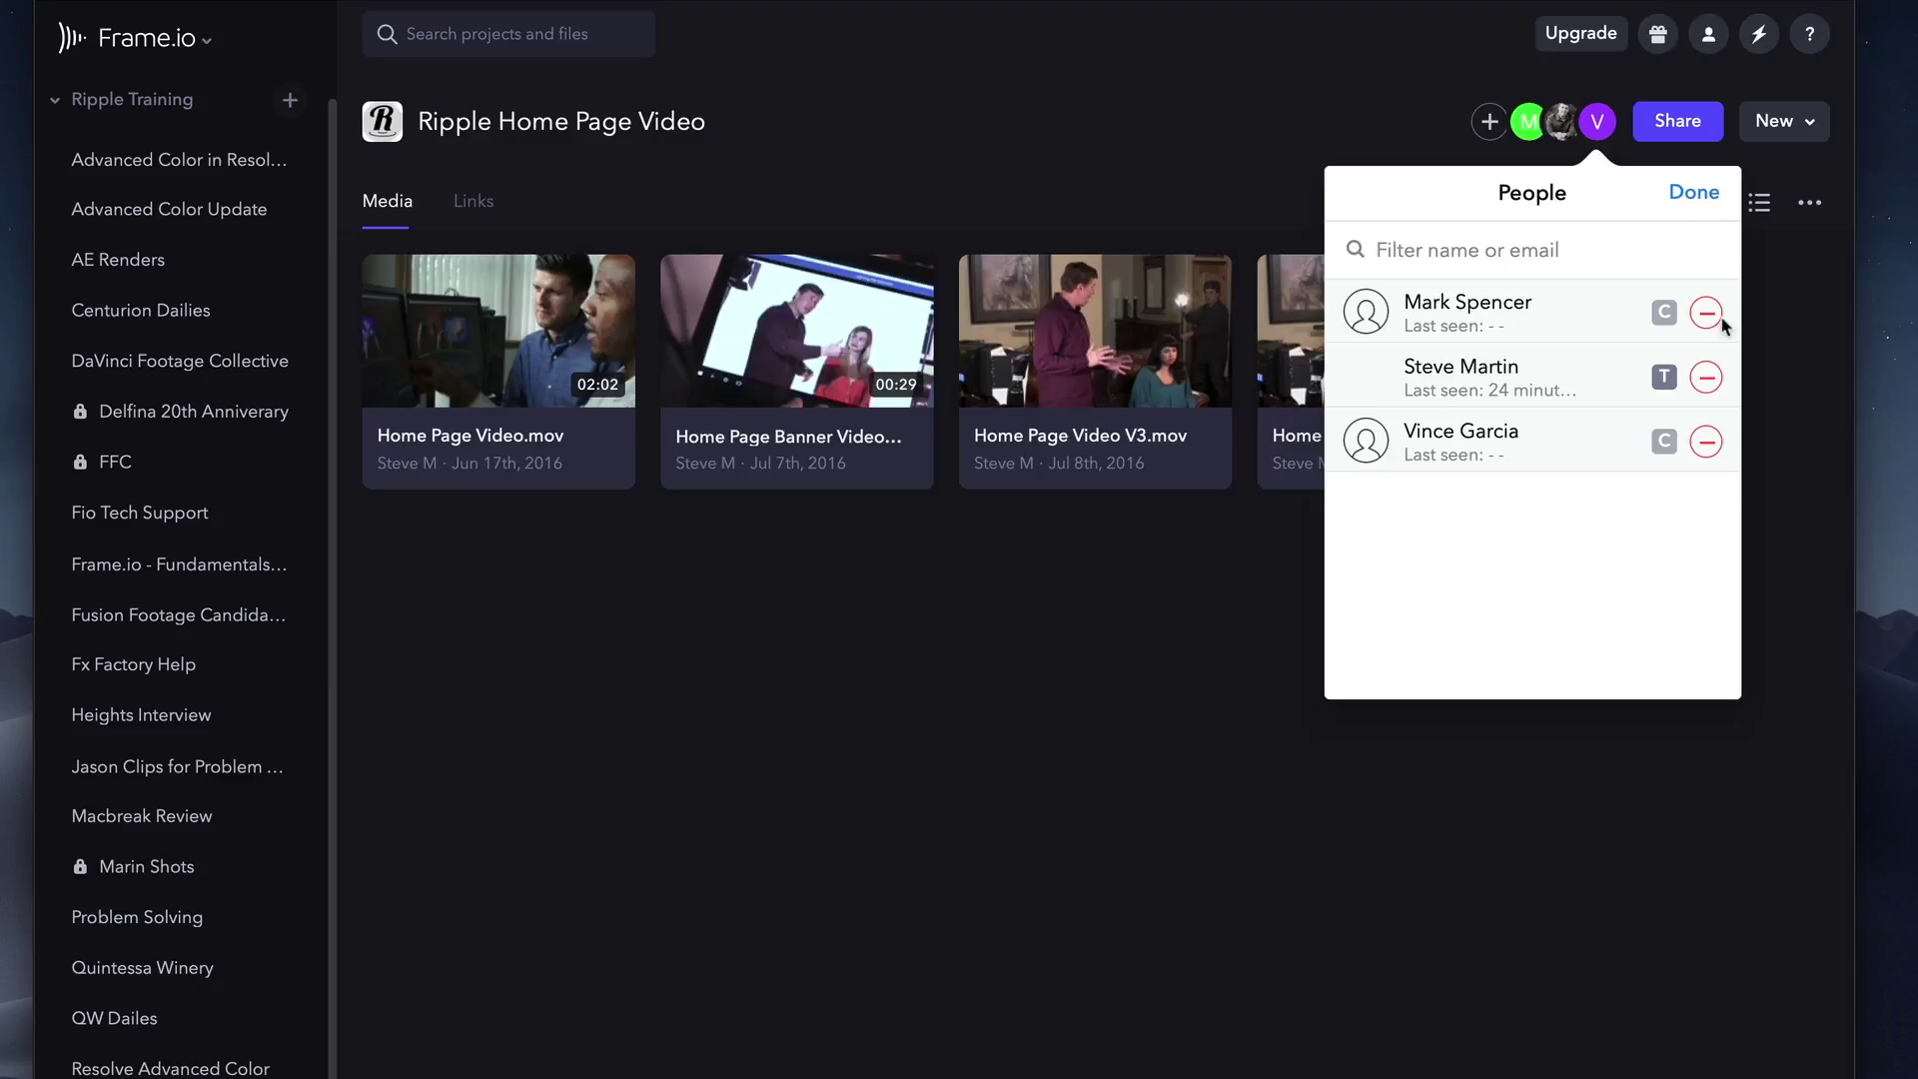
{"action": "left_click", "coordinate": [1699, 194]}
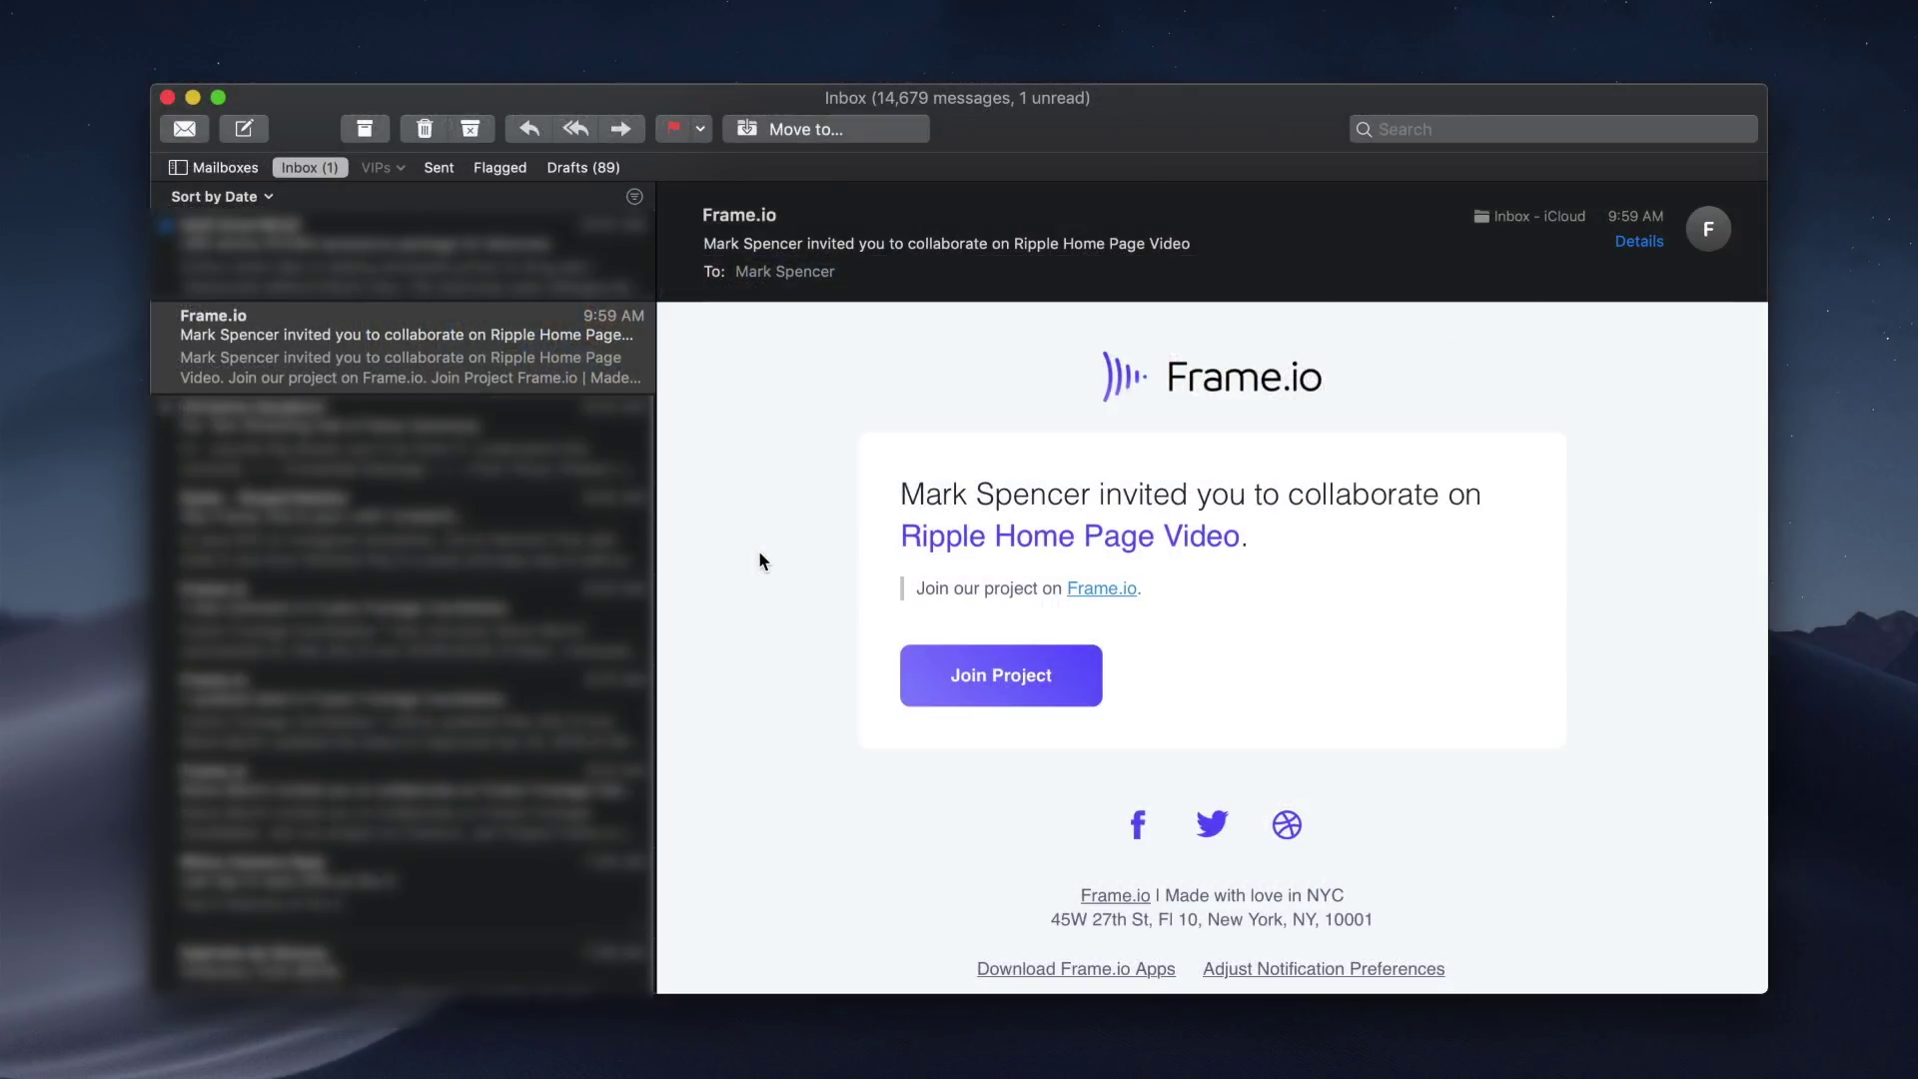
Join the project, sign in as the invited collaborator, and open the shared Ripple Home Page Video project.
{"action": "left_click", "coordinate": [984, 687]}
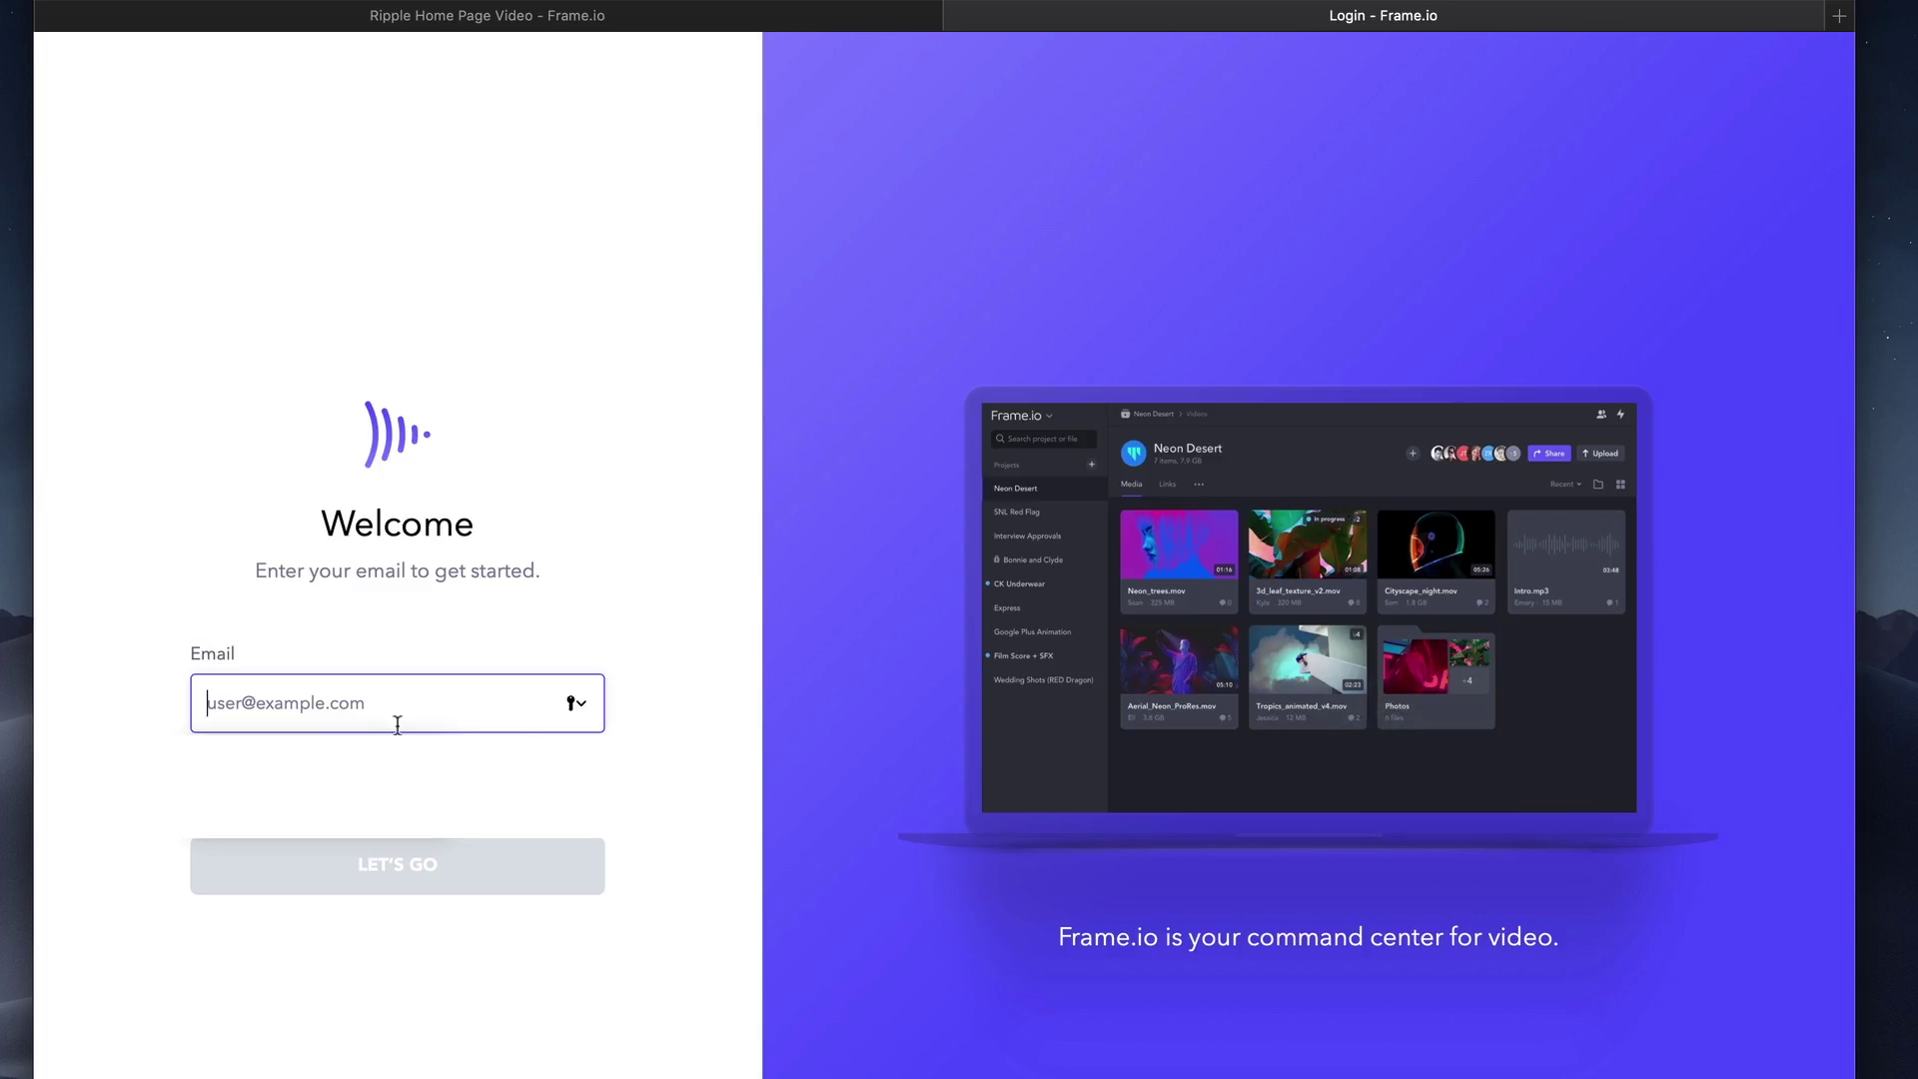
{"action": "left_click", "coordinate": [343, 707]}
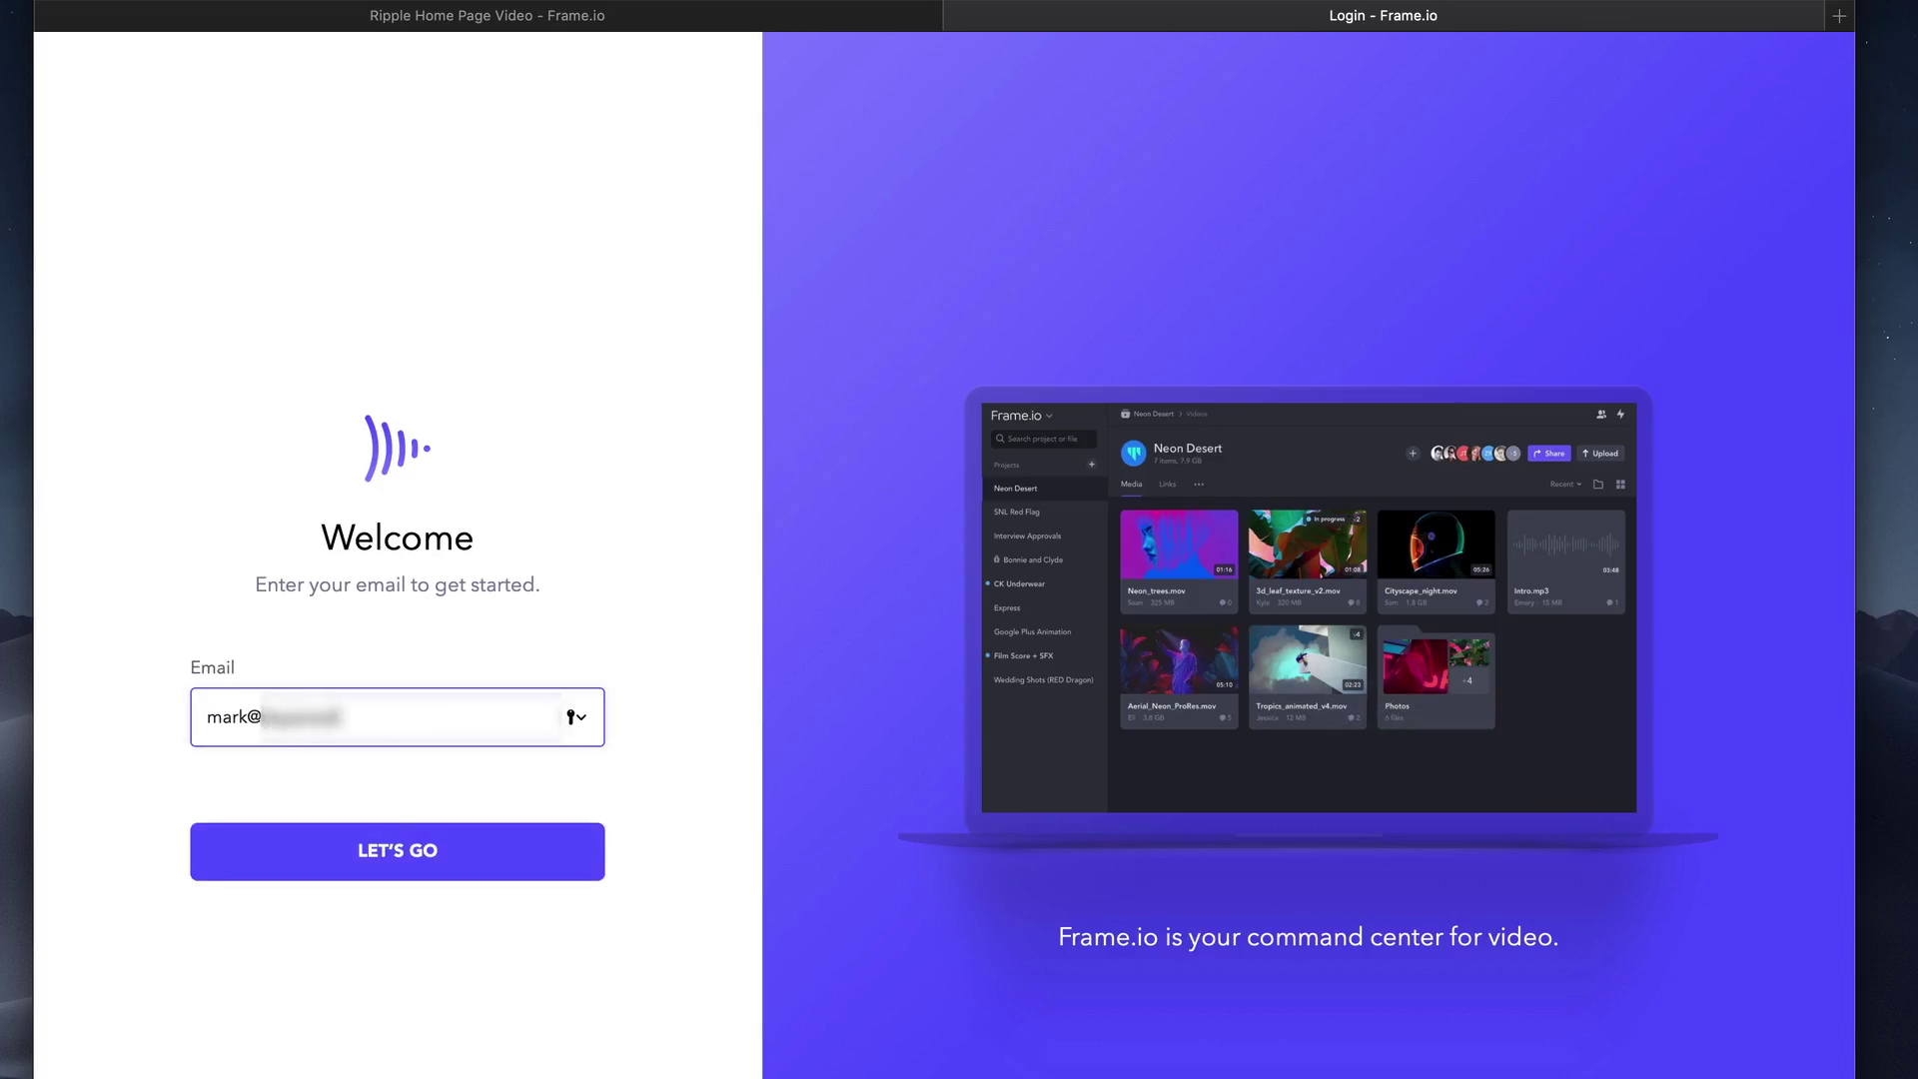
{"action": "left_click", "coordinate": [344, 851]}
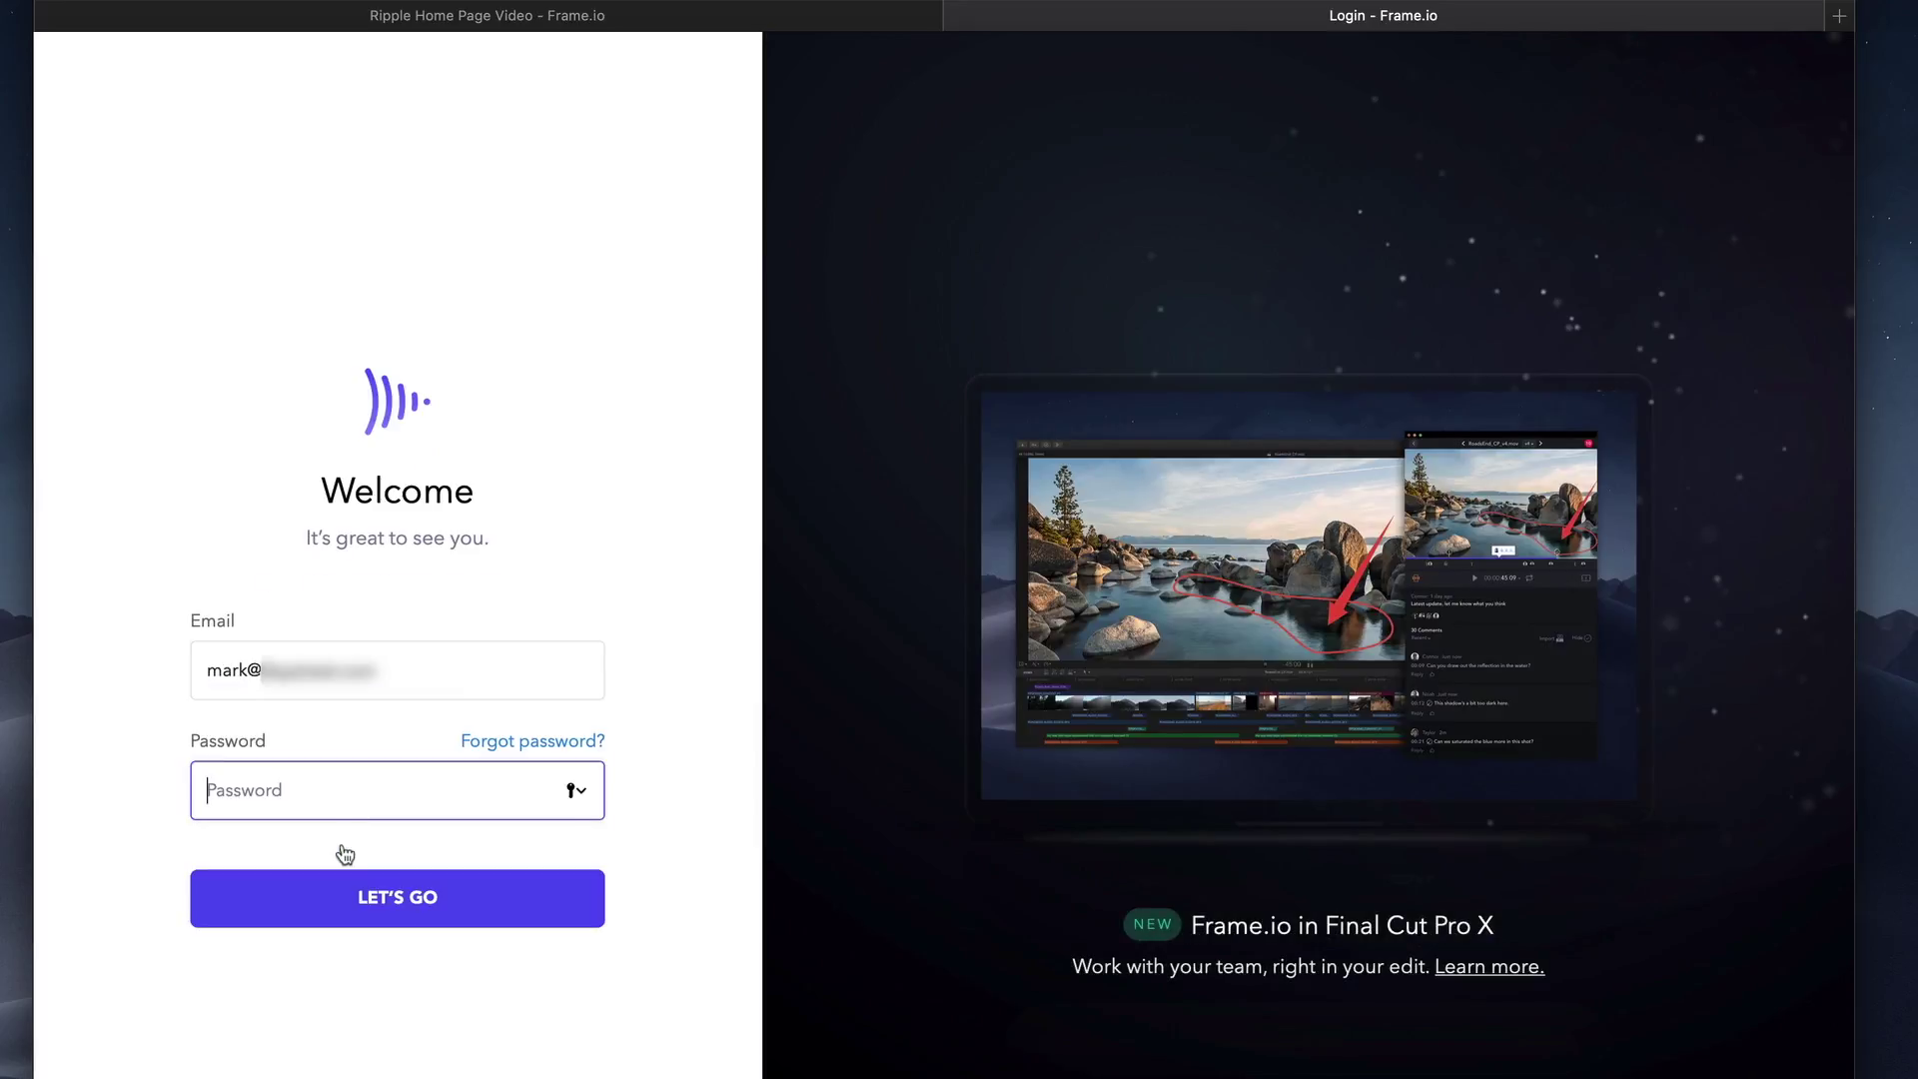
{"action": "key", "text": "super+v"}
{"action": "left_click", "coordinate": [410, 902]}
{"action": "left_click", "coordinate": [949, 182]}
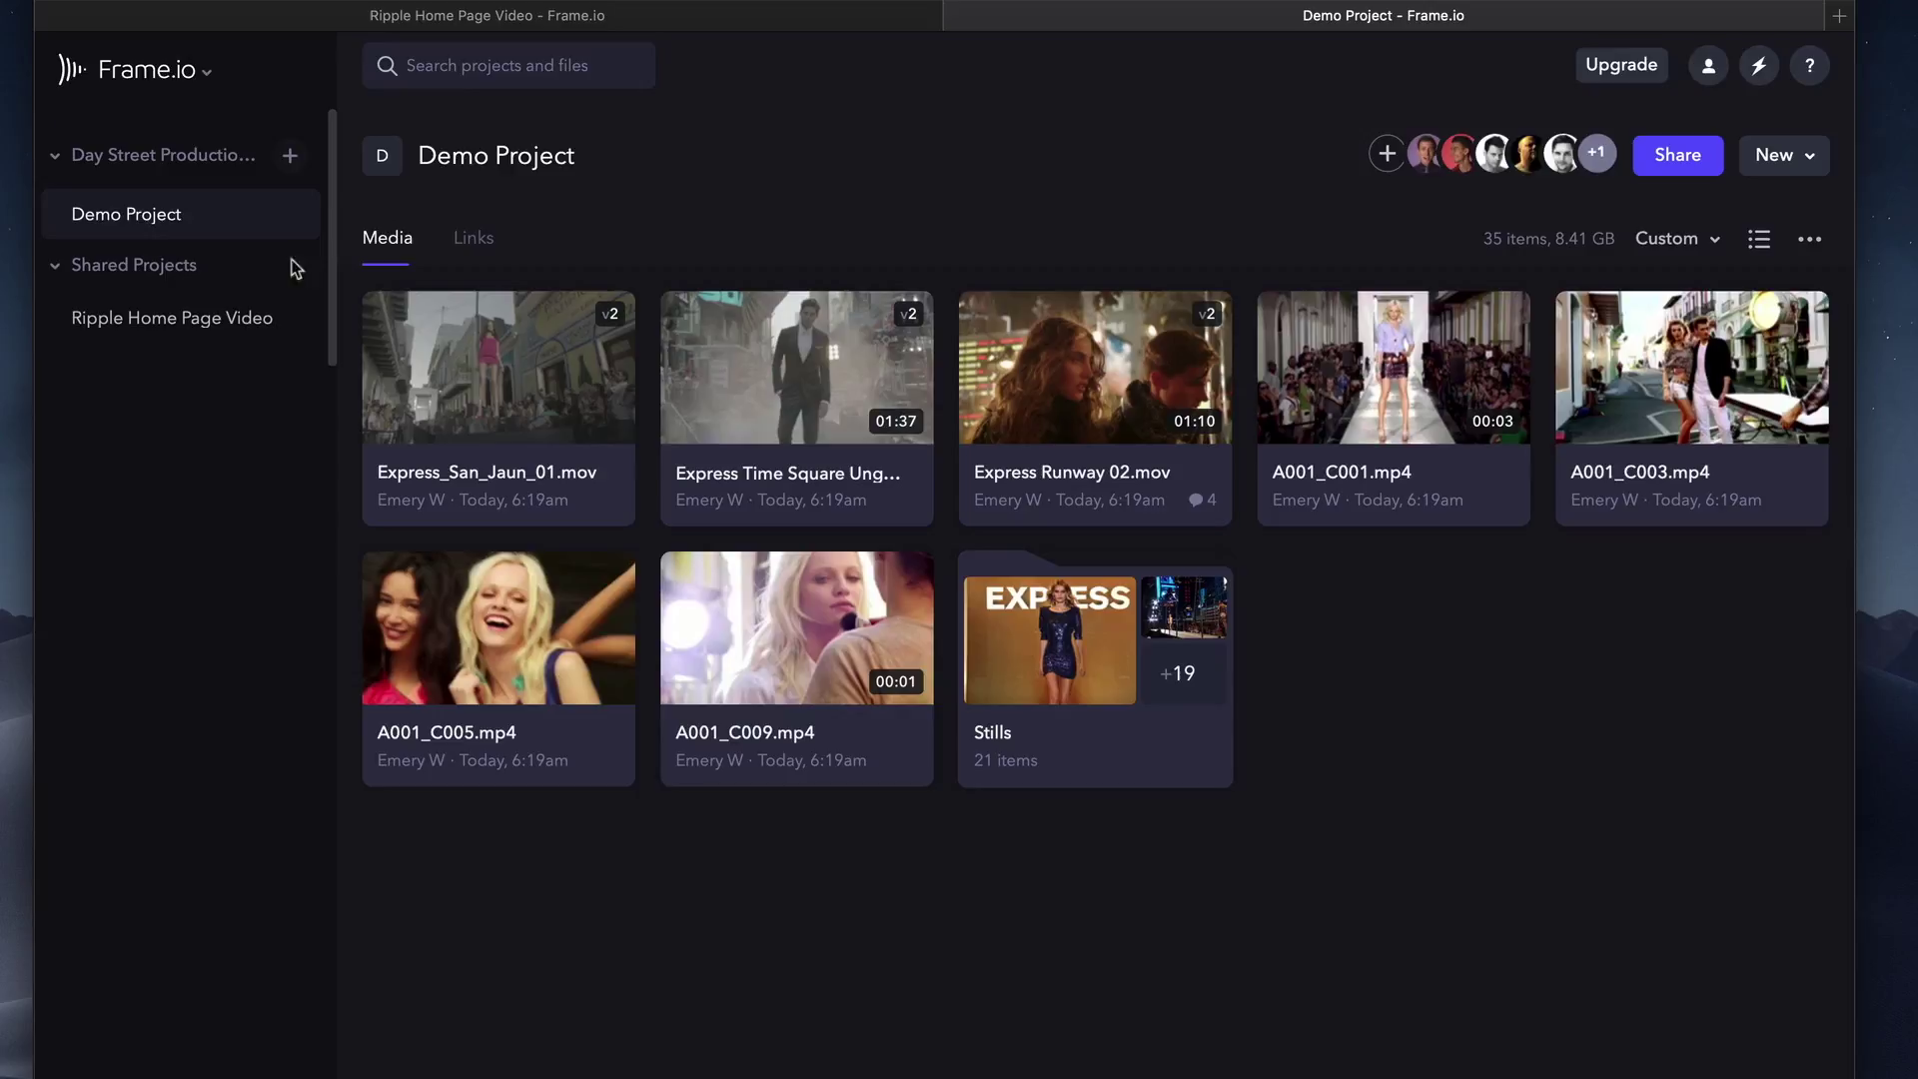
{"action": "left_click", "coordinate": [157, 319]}
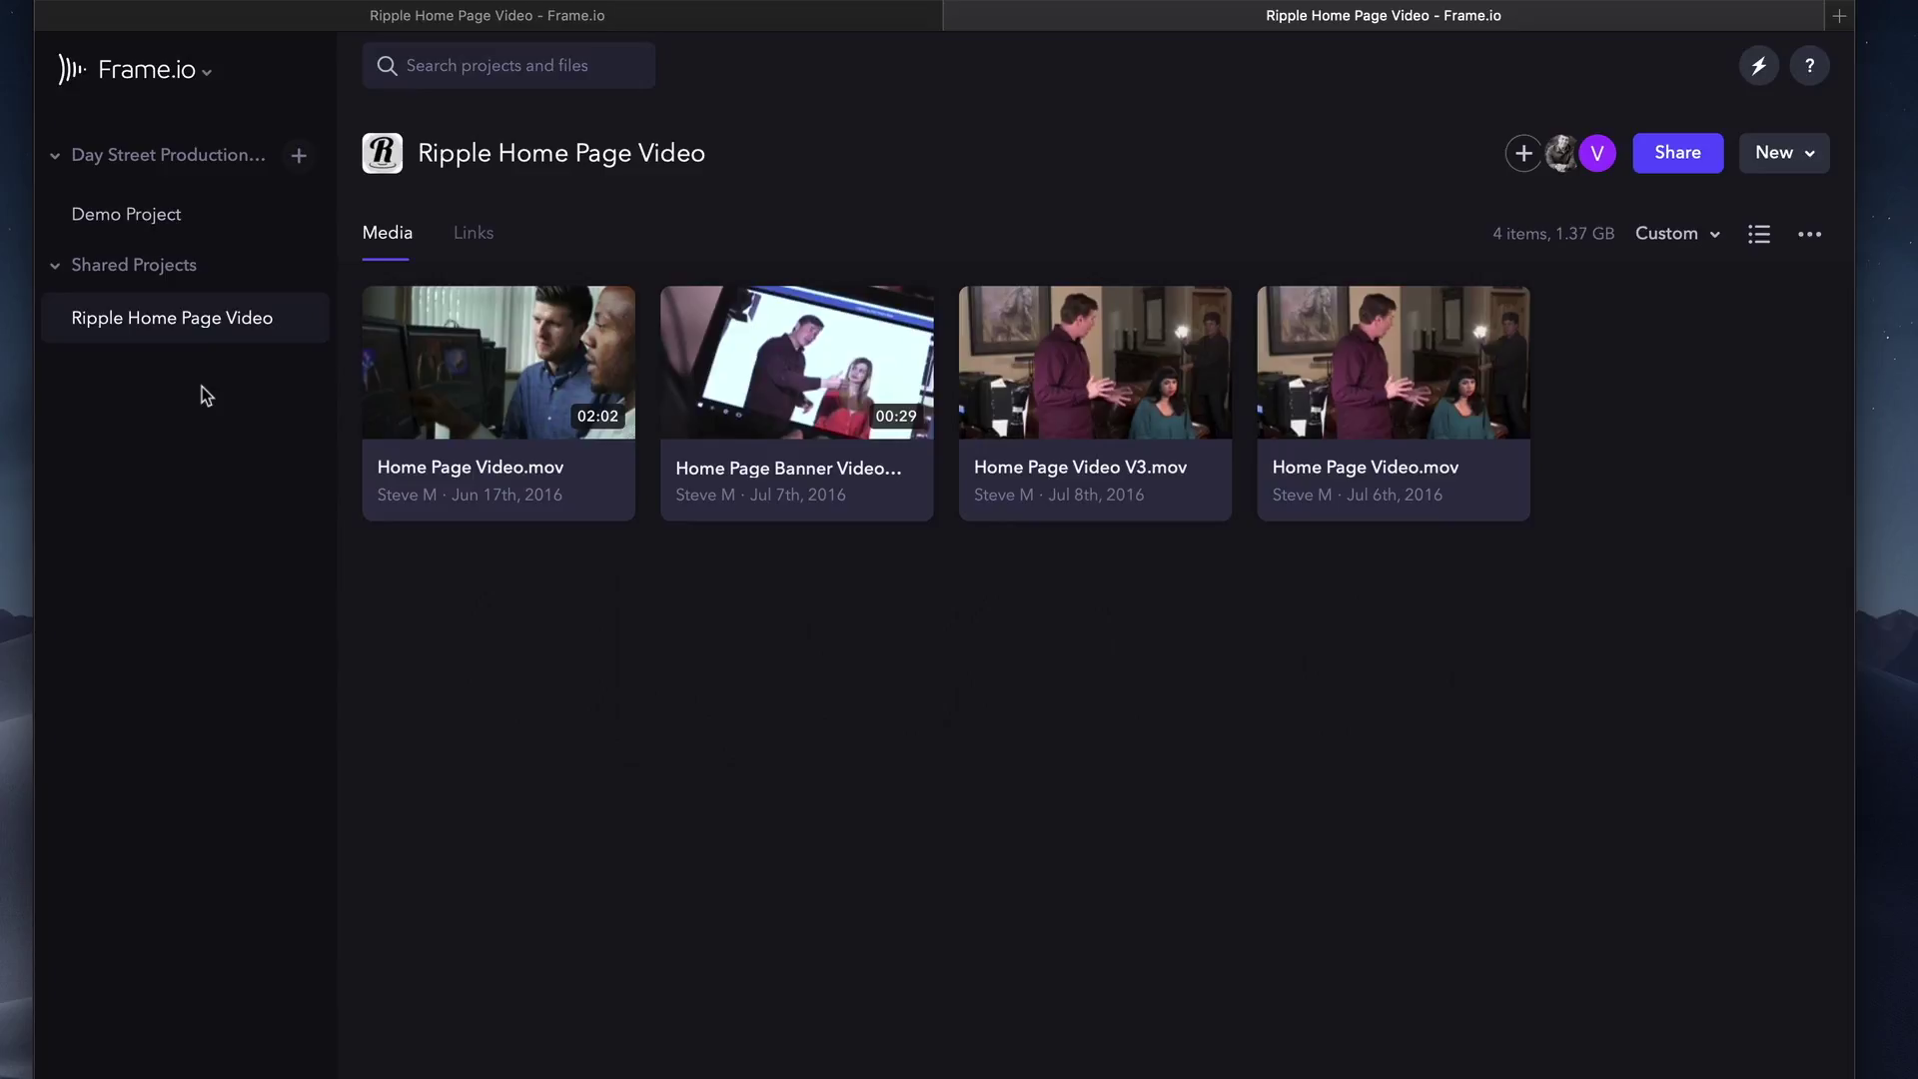
On Home Page Video.mov, post the comment 'Cut to this sooner' at 00:17.
{"action": "left_click", "coordinate": [514, 398]}
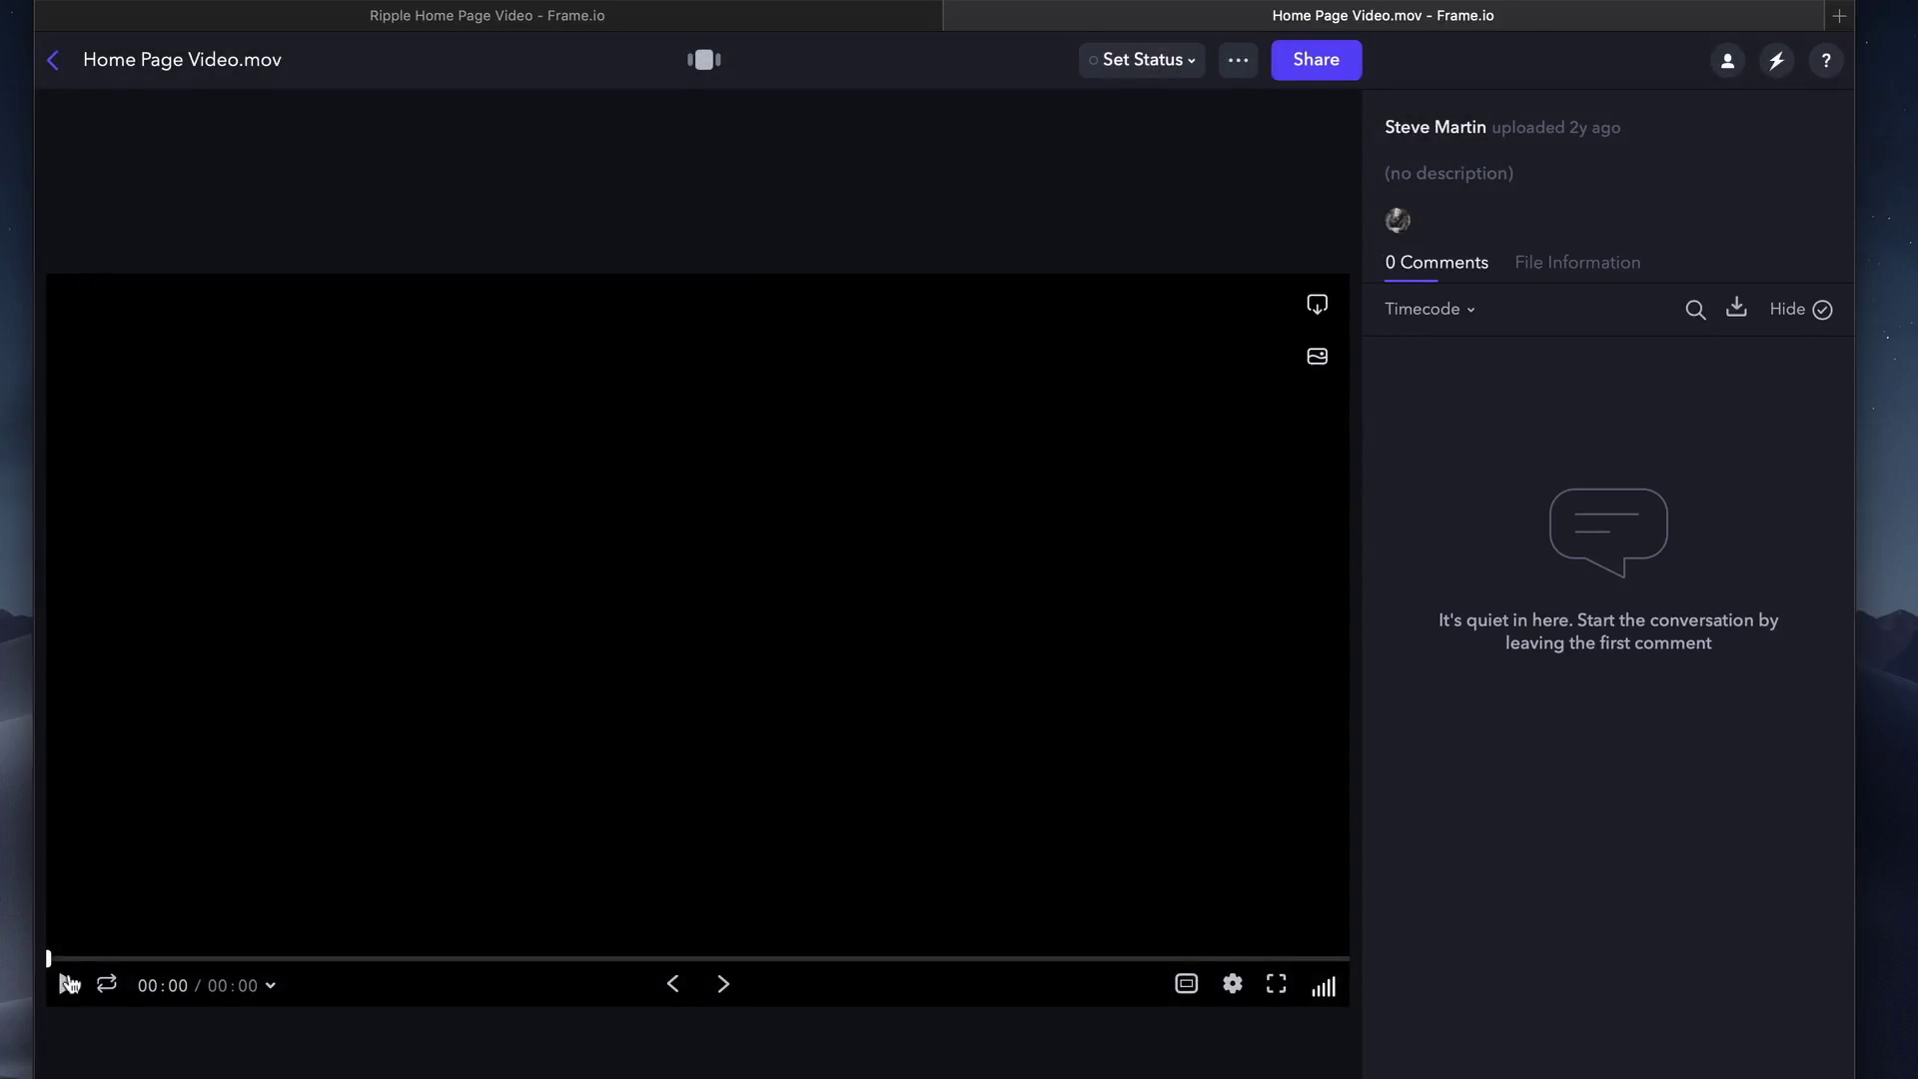
{"action": "left_click", "coordinate": [68, 984]}
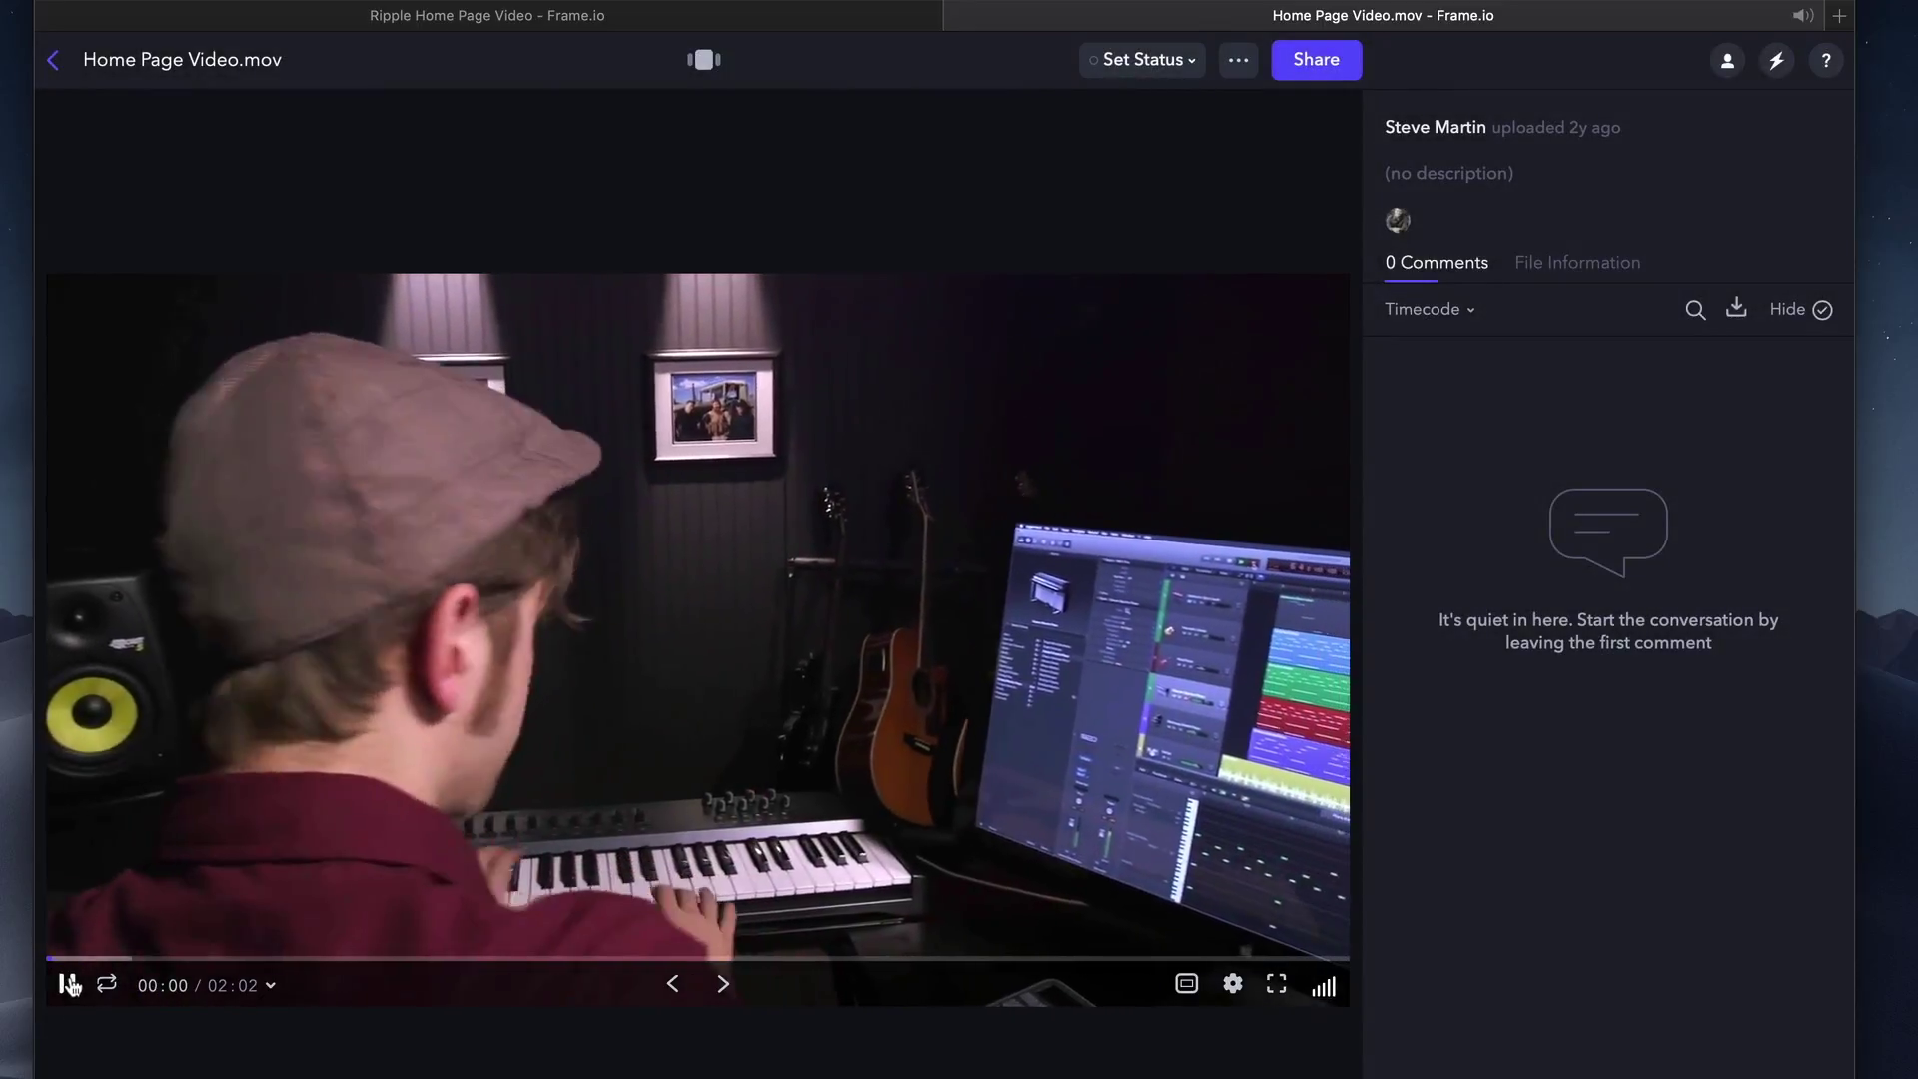
{"action": "left_click", "coordinate": [68, 985]}
{"action": "left_click", "coordinate": [233, 958]}
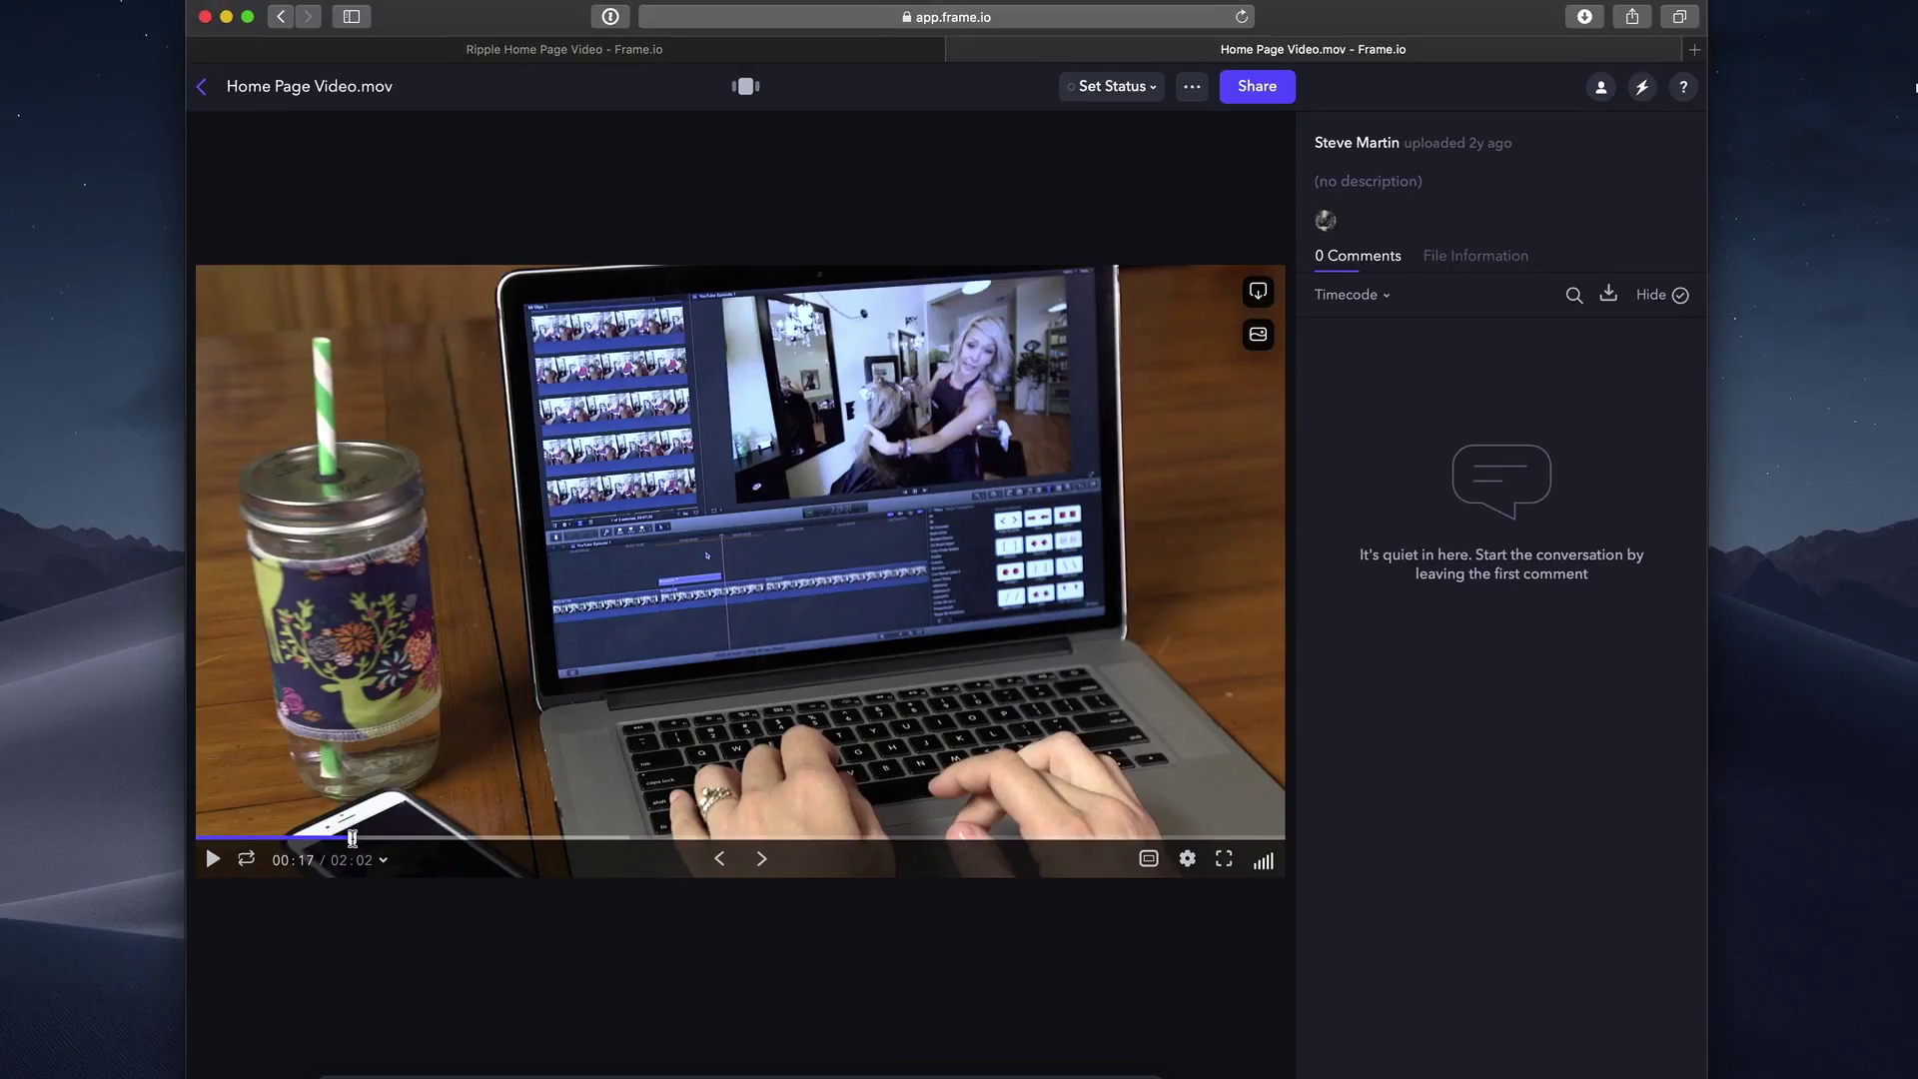
{"action": "type", "text": "Cut to this "}
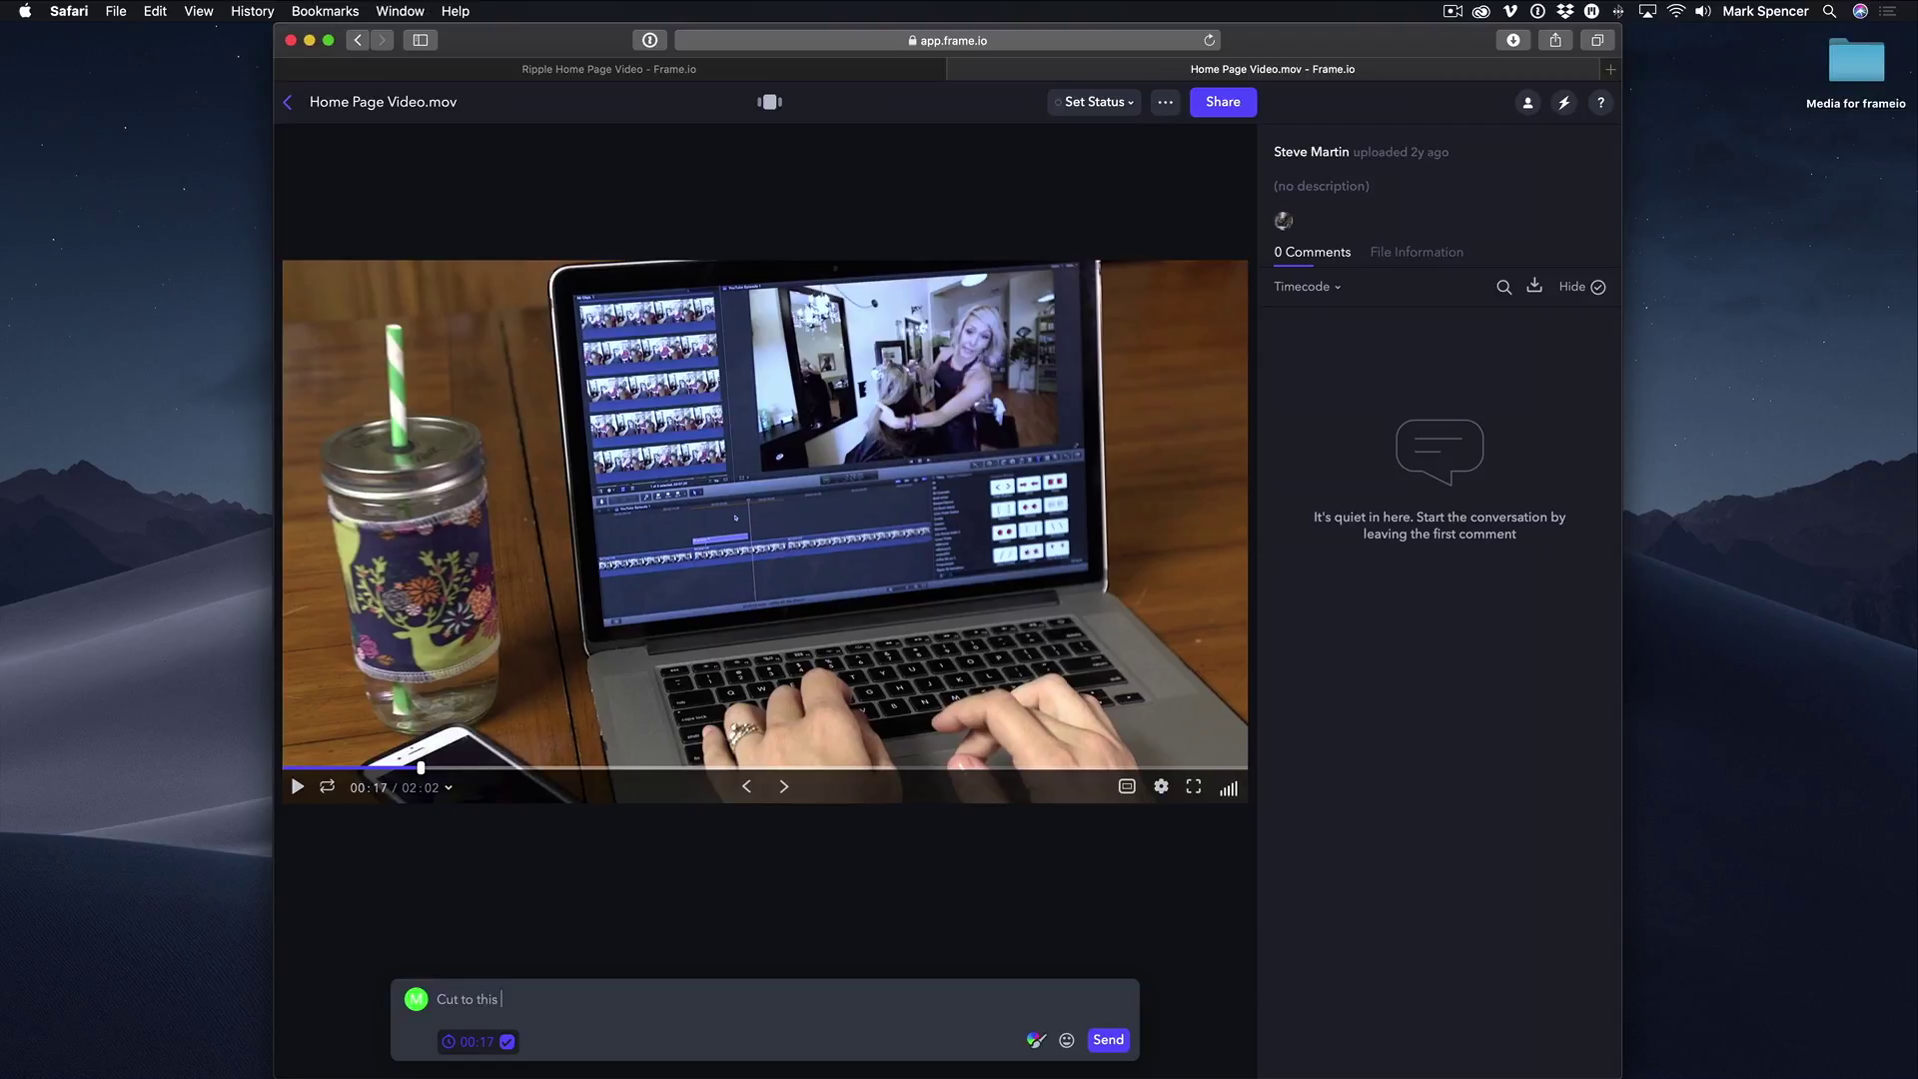
{"action": "type", "text": "sooner"}
{"action": "key", "text": "Return"}
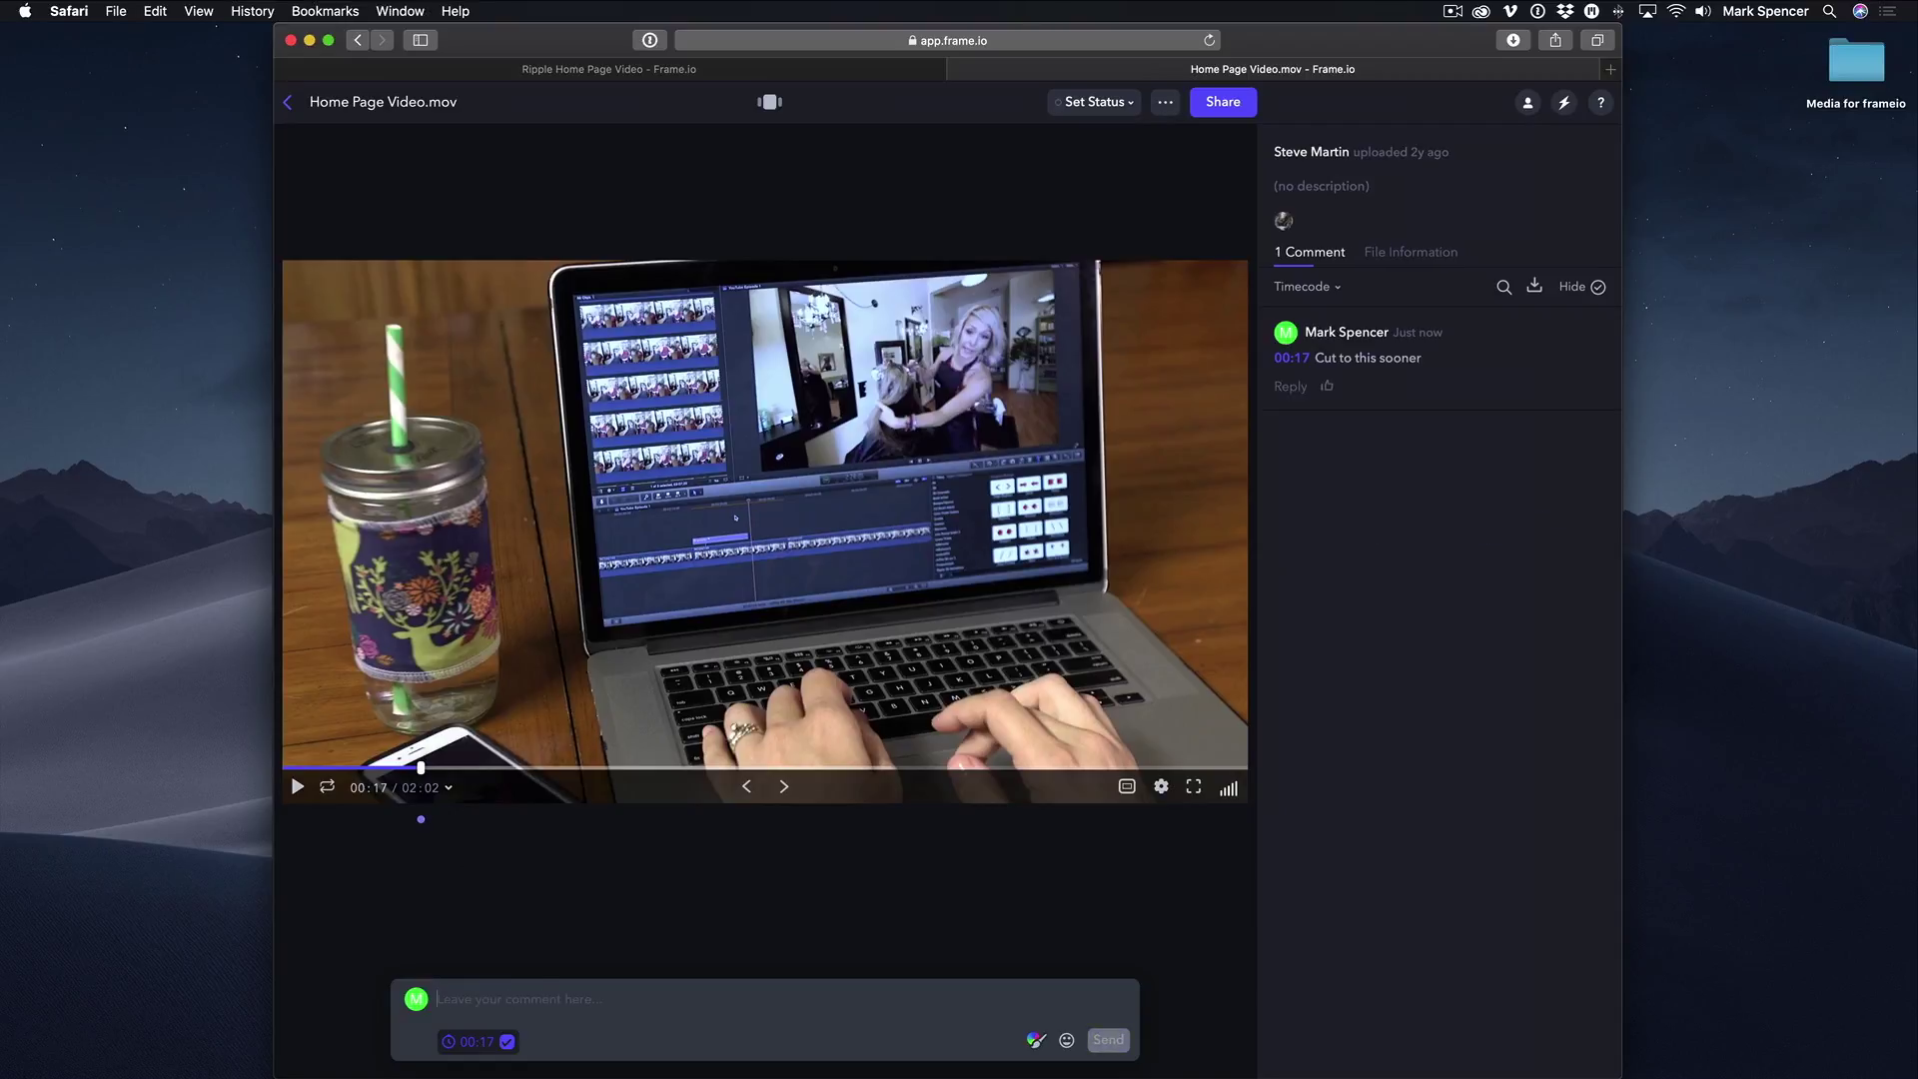
Back in the media grid, set the first Home Page Video.mov's status to In Progress.
{"action": "left_click", "coordinate": [289, 104]}
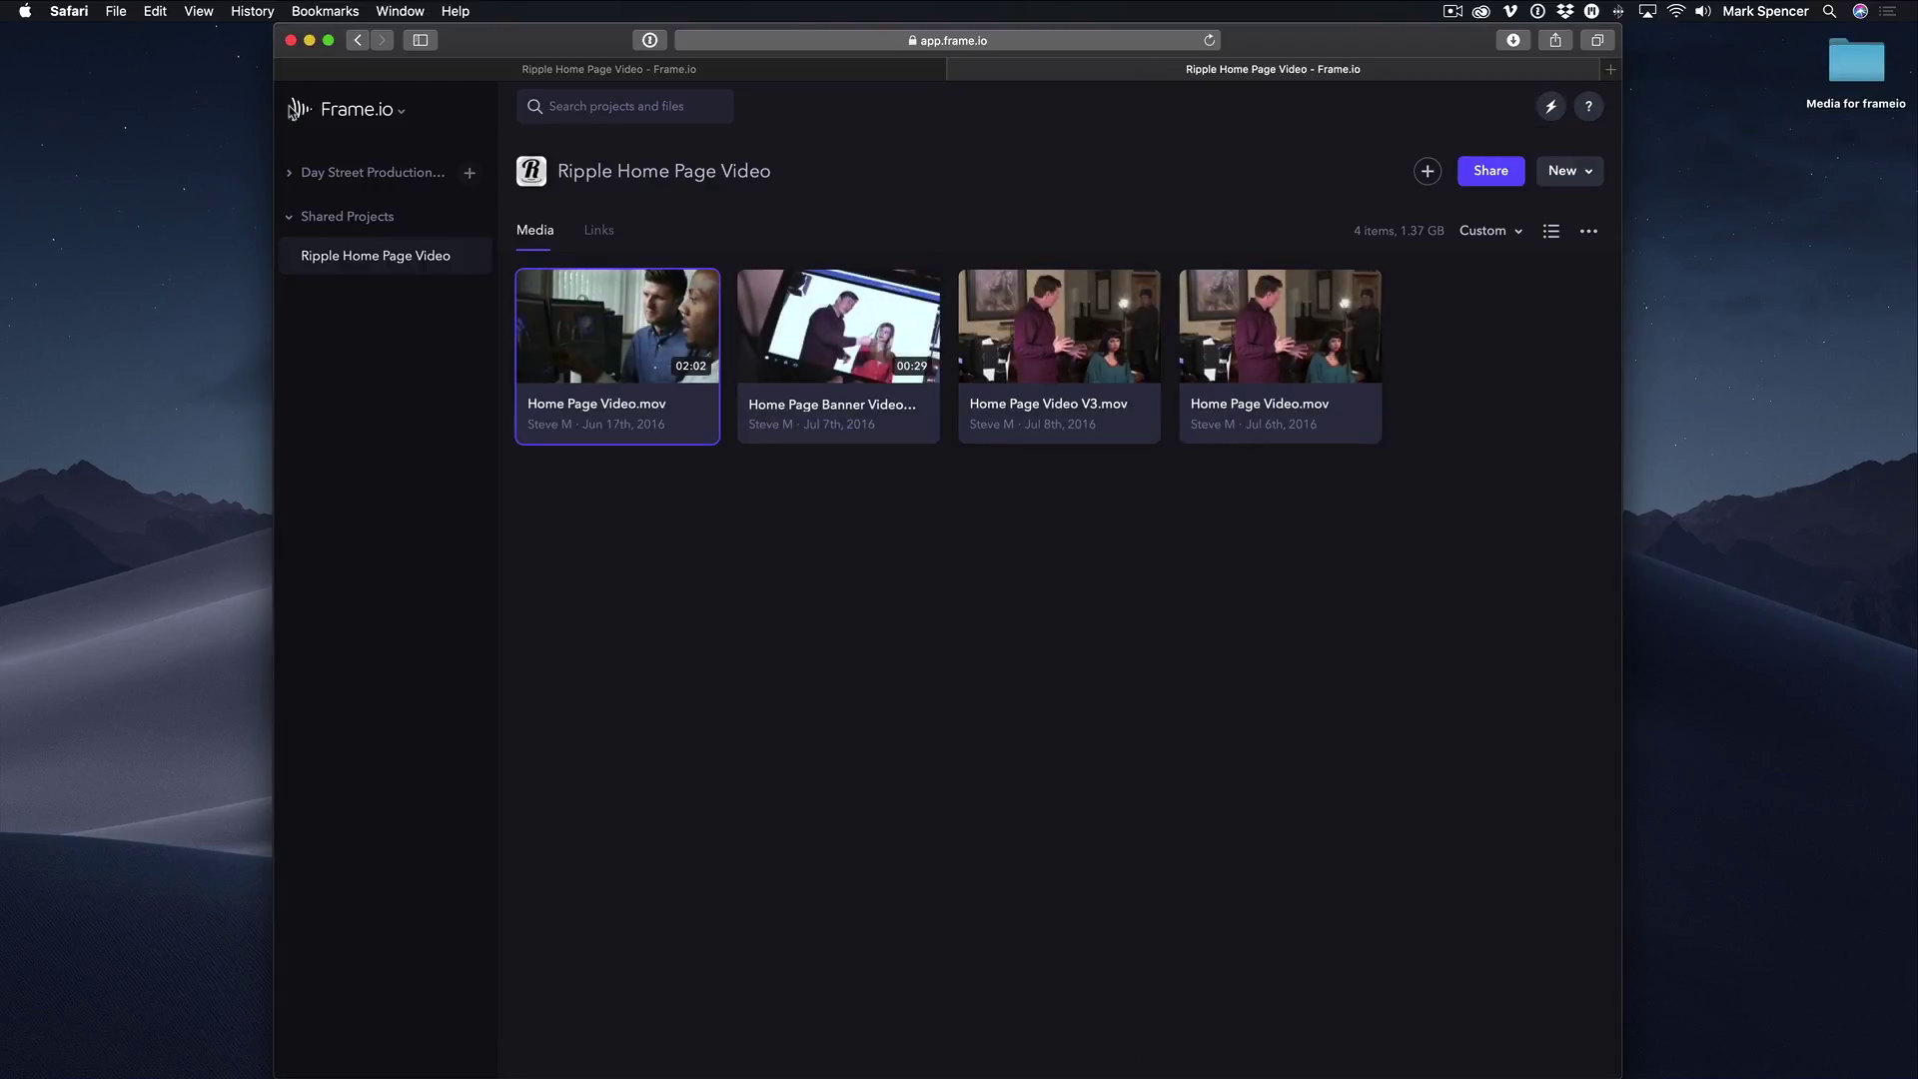
{"action": "right_click", "coordinate": [599, 322]}
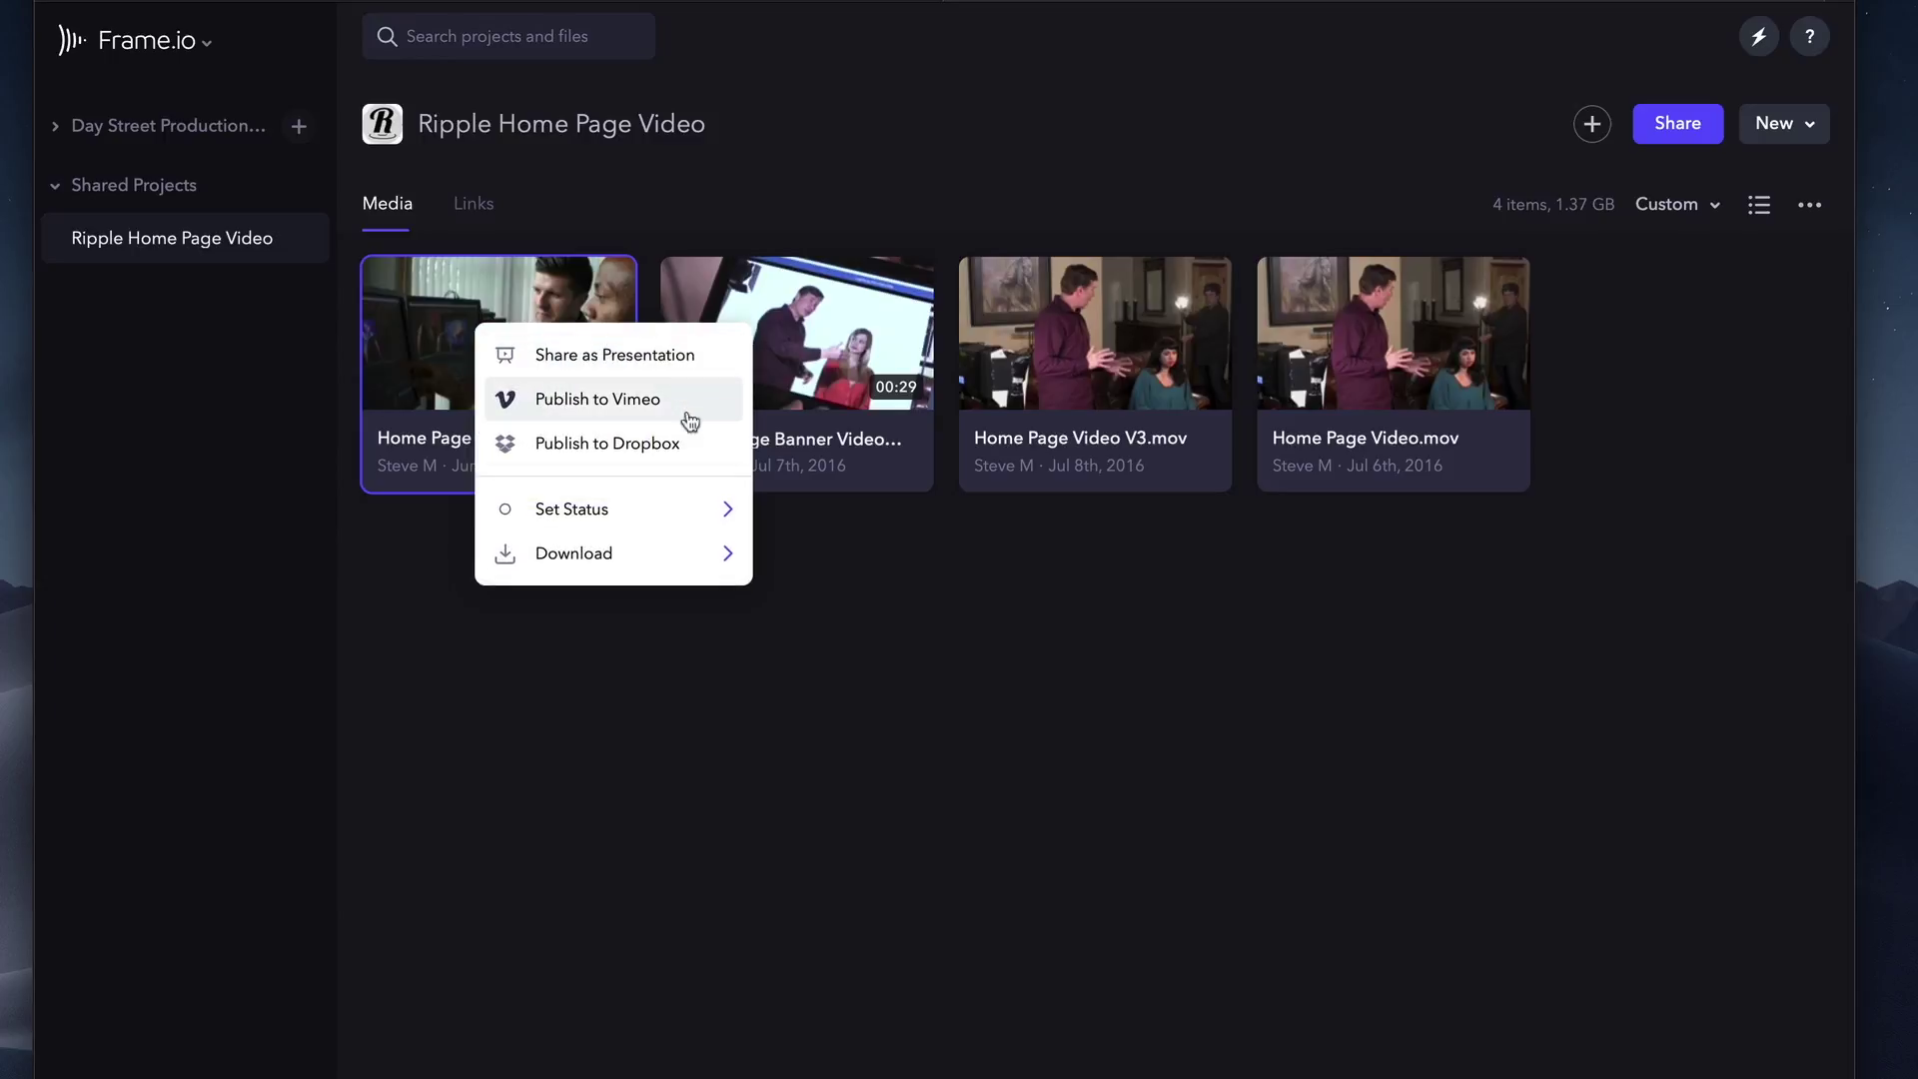
{"action": "left_click", "coordinate": [657, 512]}
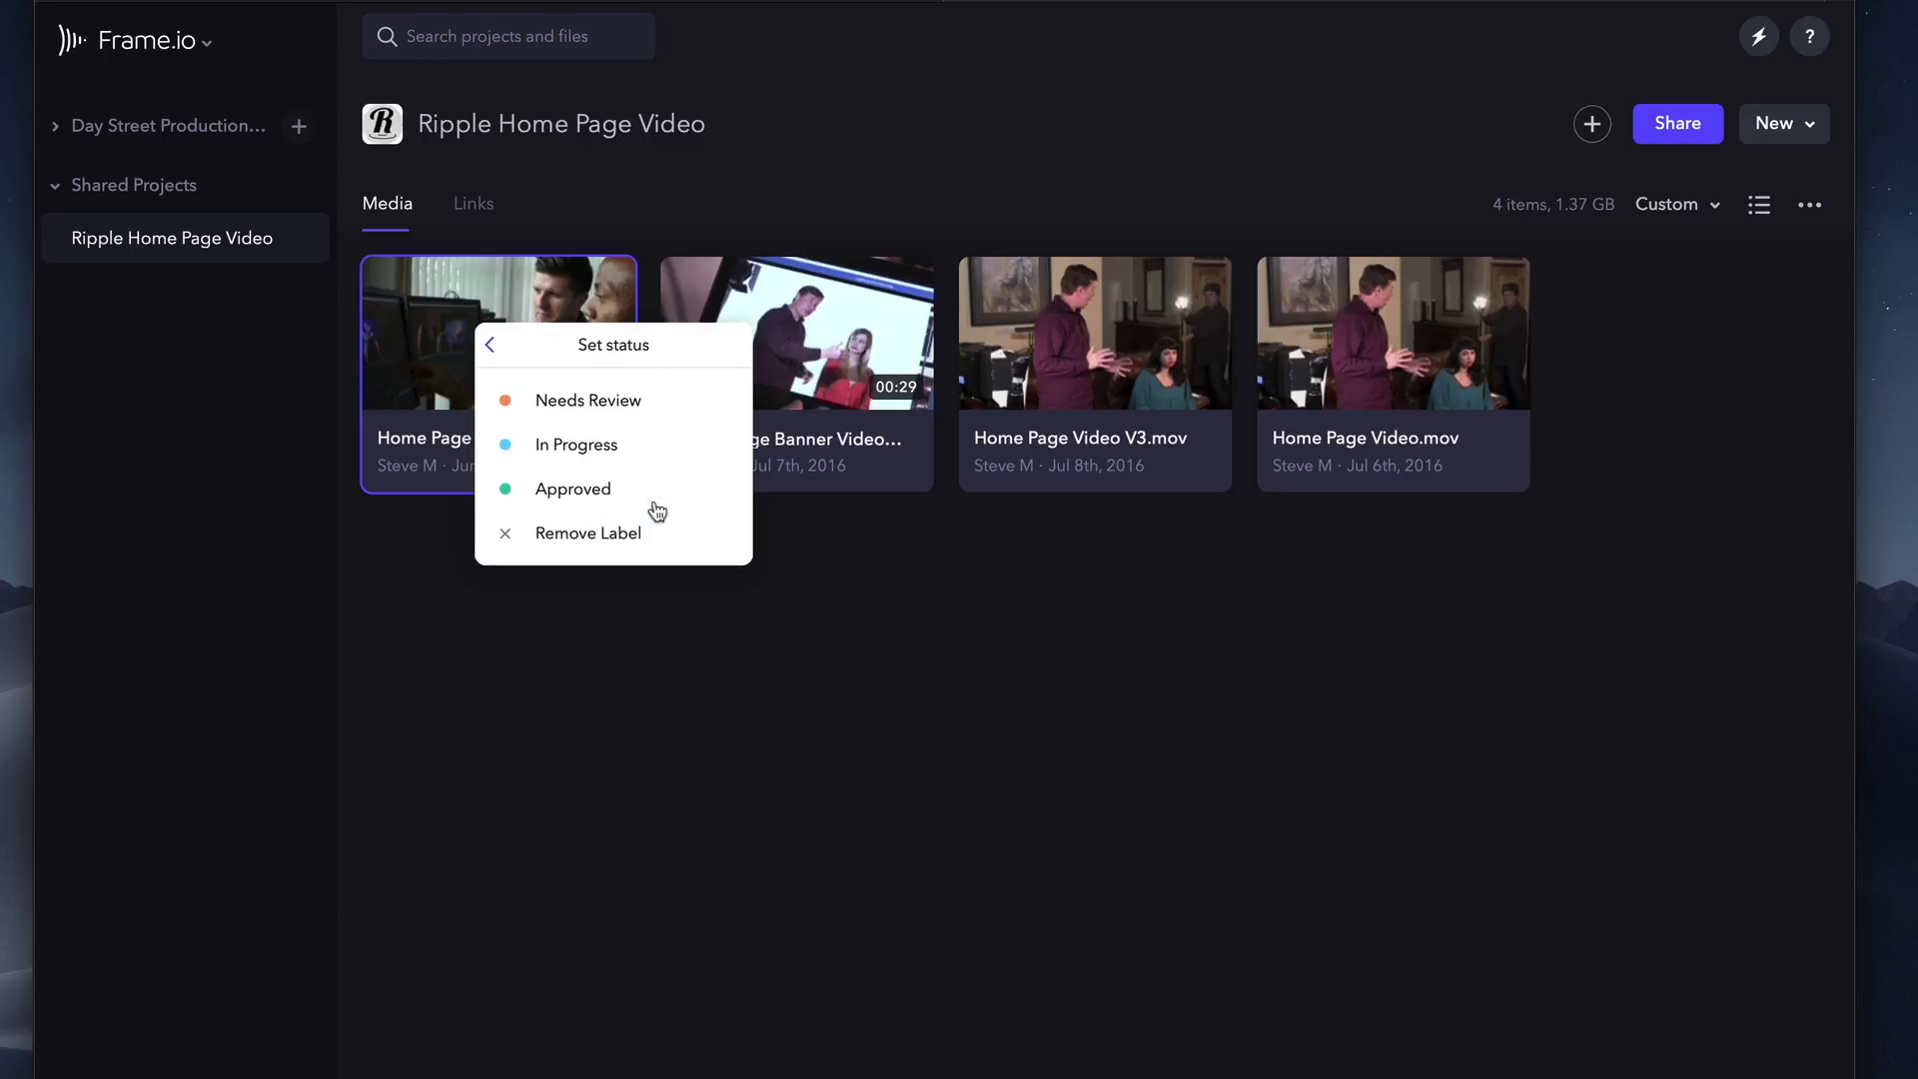
{"action": "left_click", "coordinate": [605, 448]}
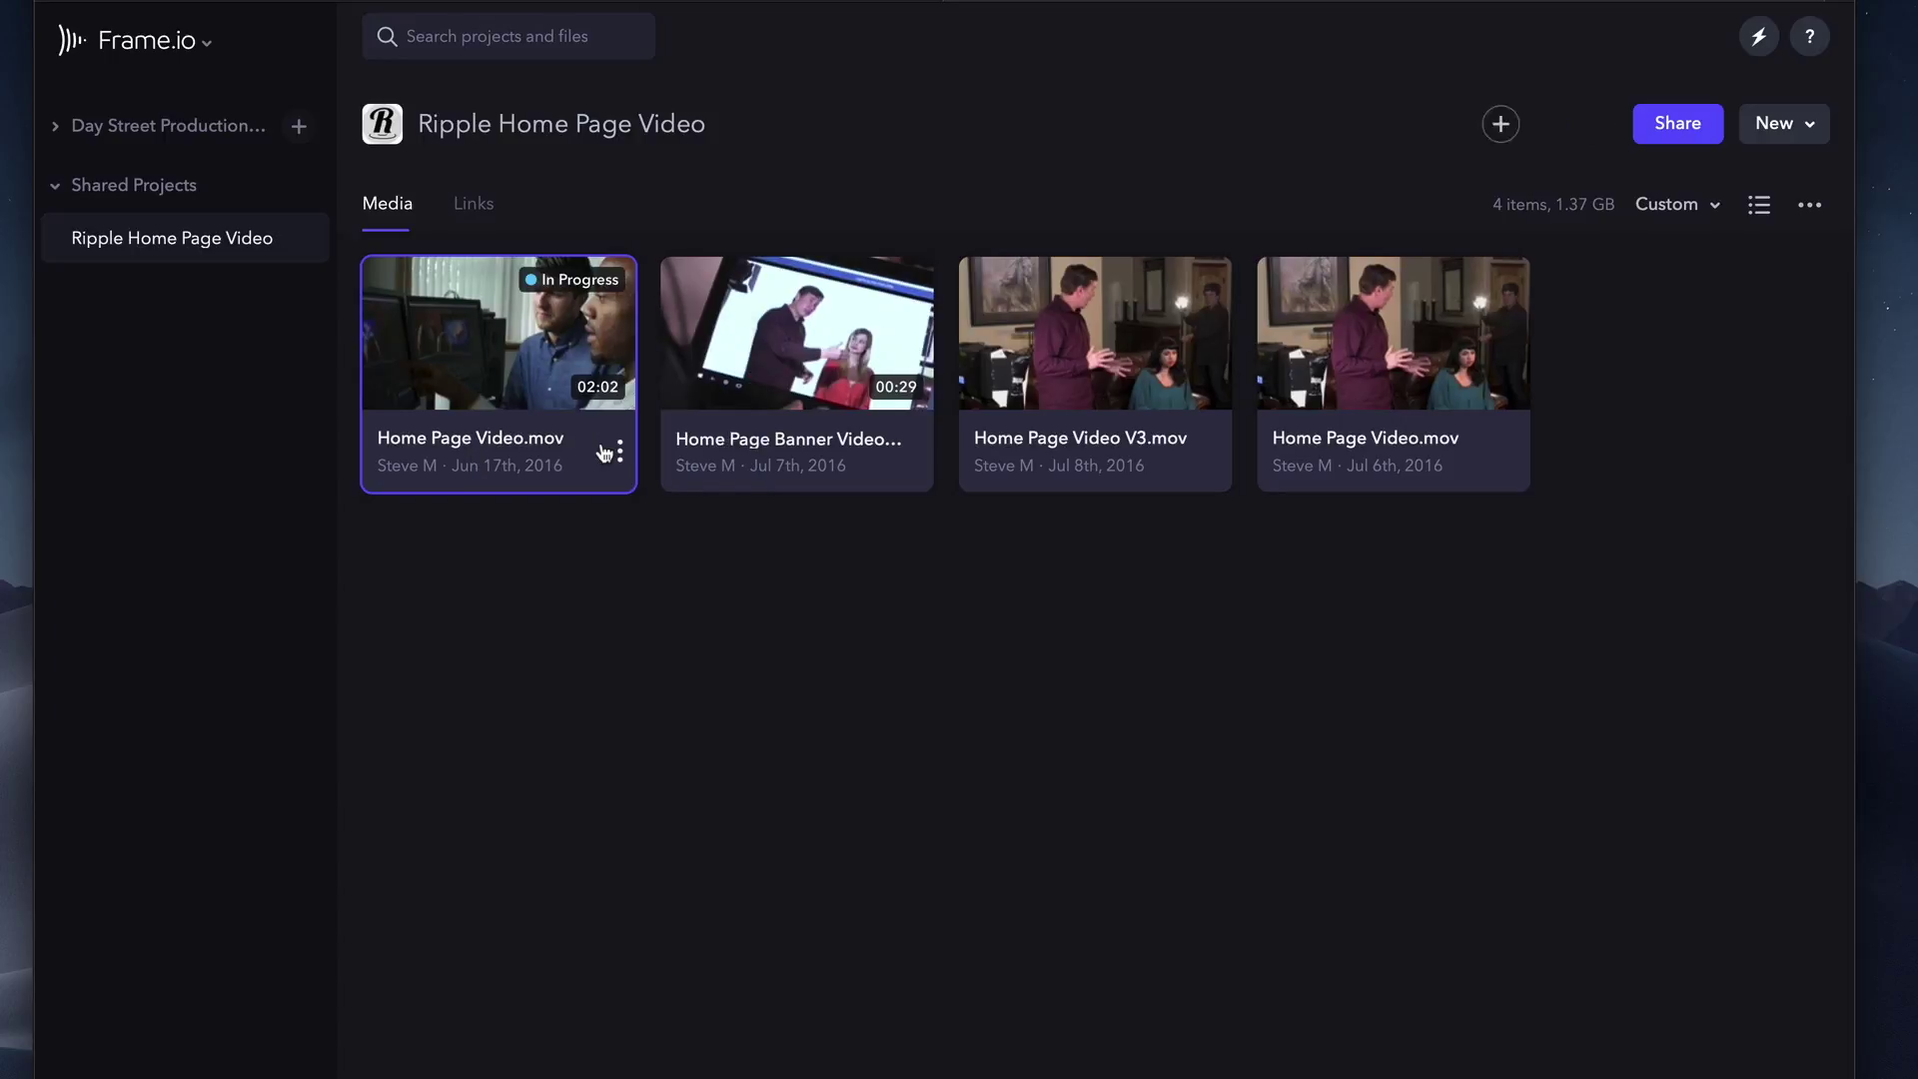
{"action": "right_click", "coordinate": [525, 357]}
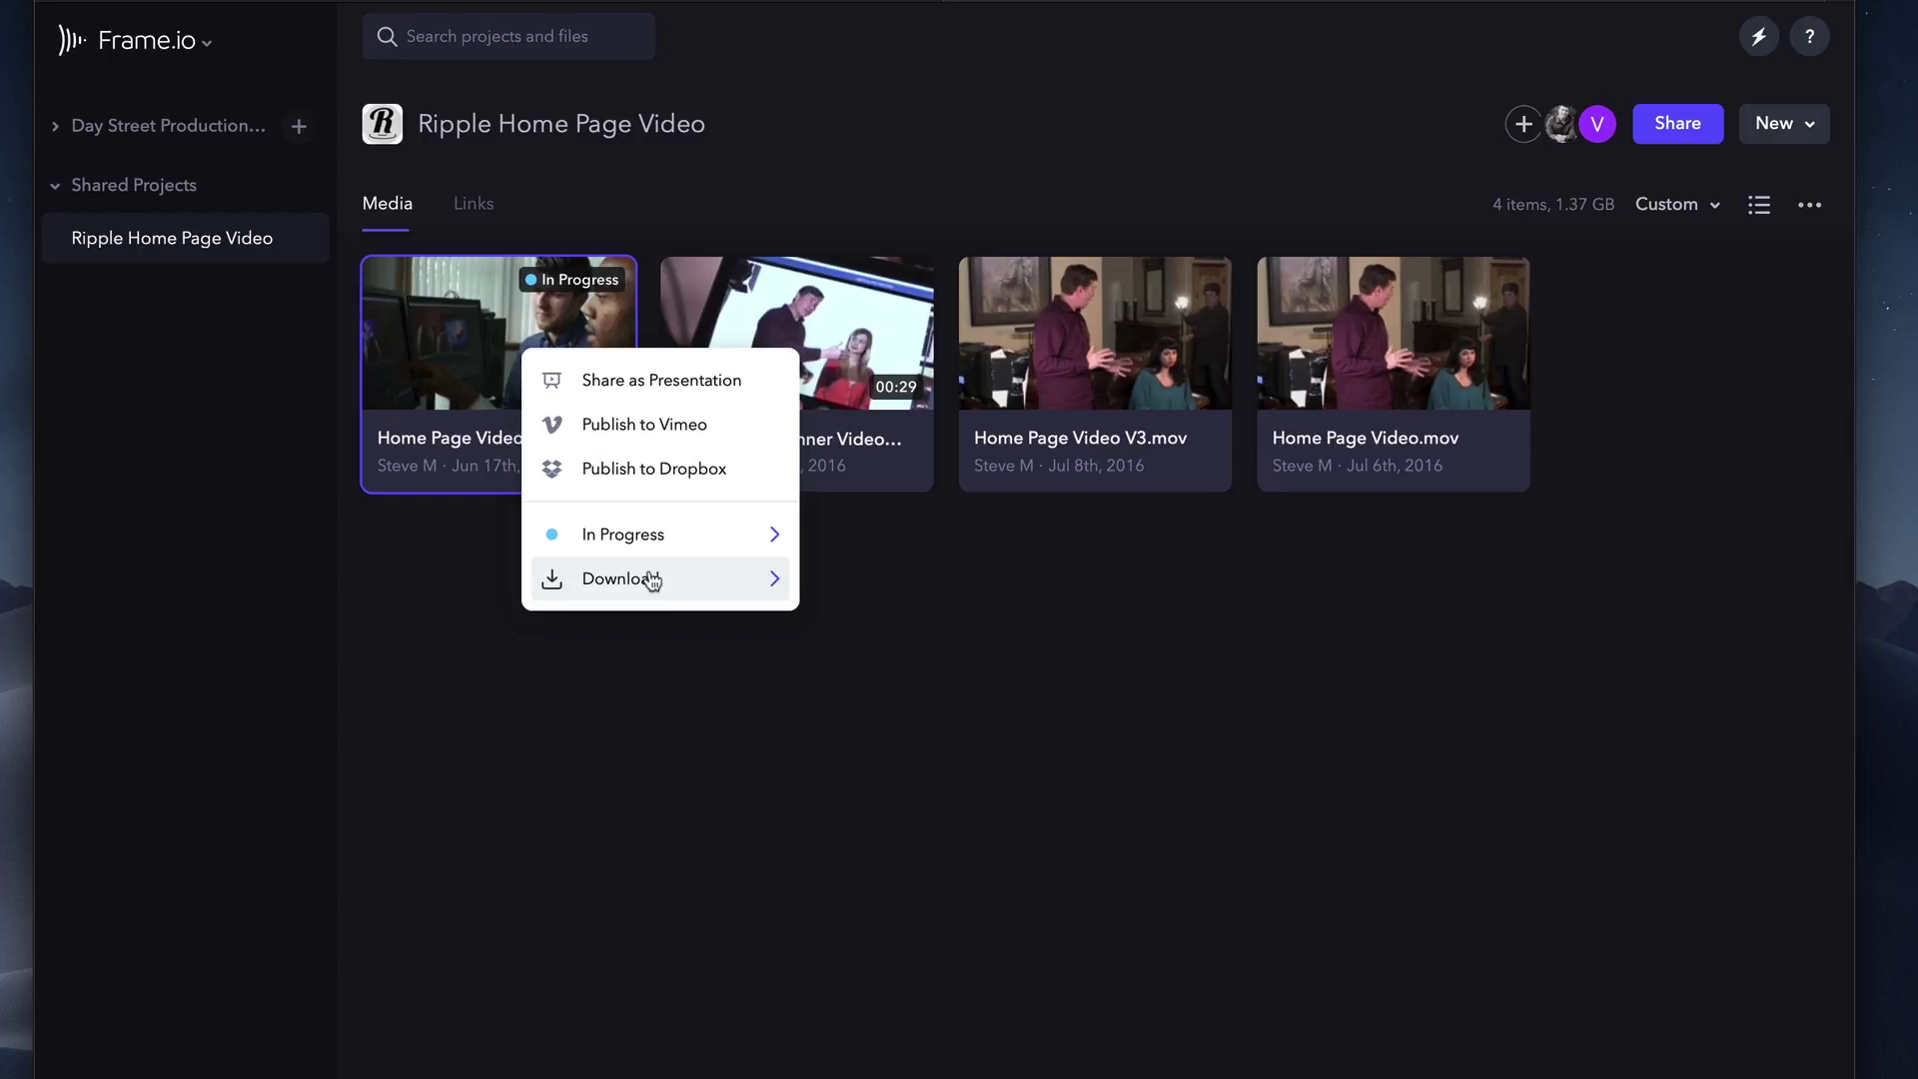
Open Ripple Home Page Video's project Settings and close Edit Project without changes.
{"action": "left_click", "coordinate": [615, 620]}
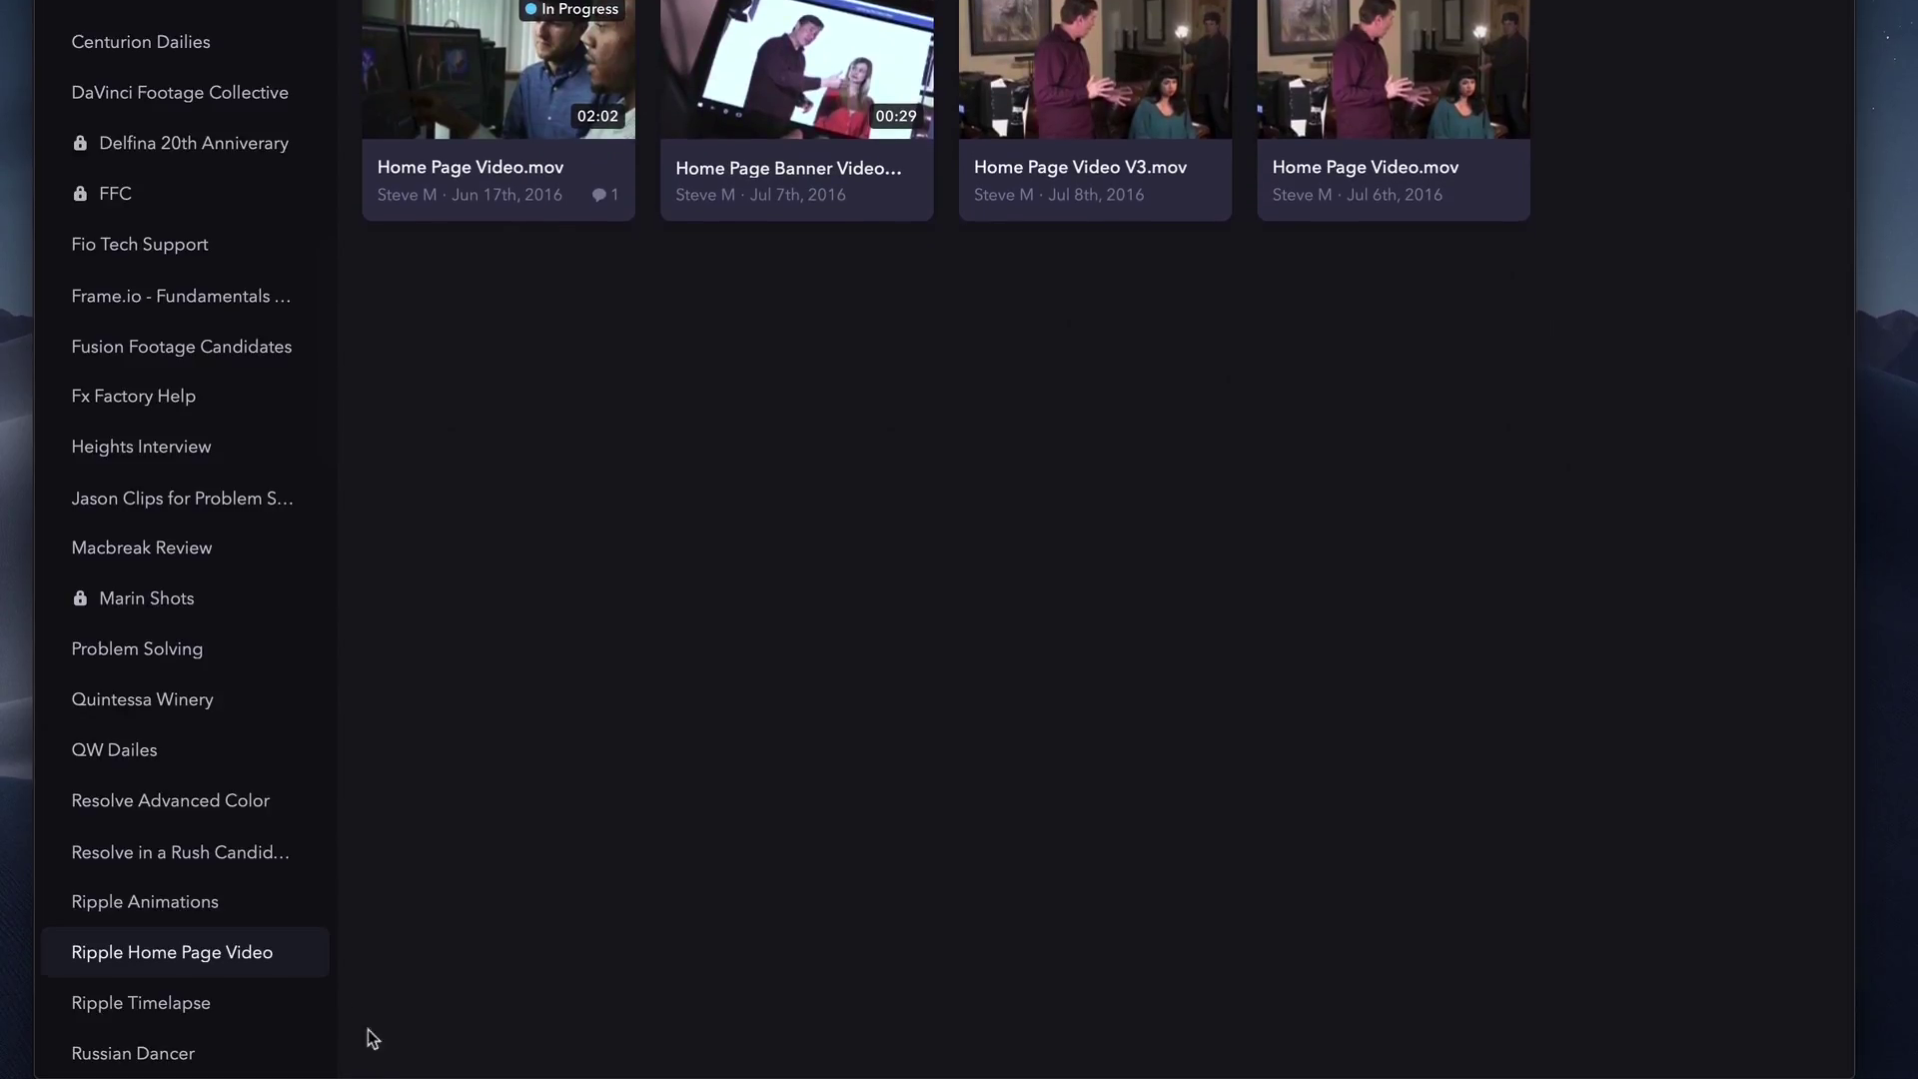
{"action": "left_click", "coordinate": [313, 954]}
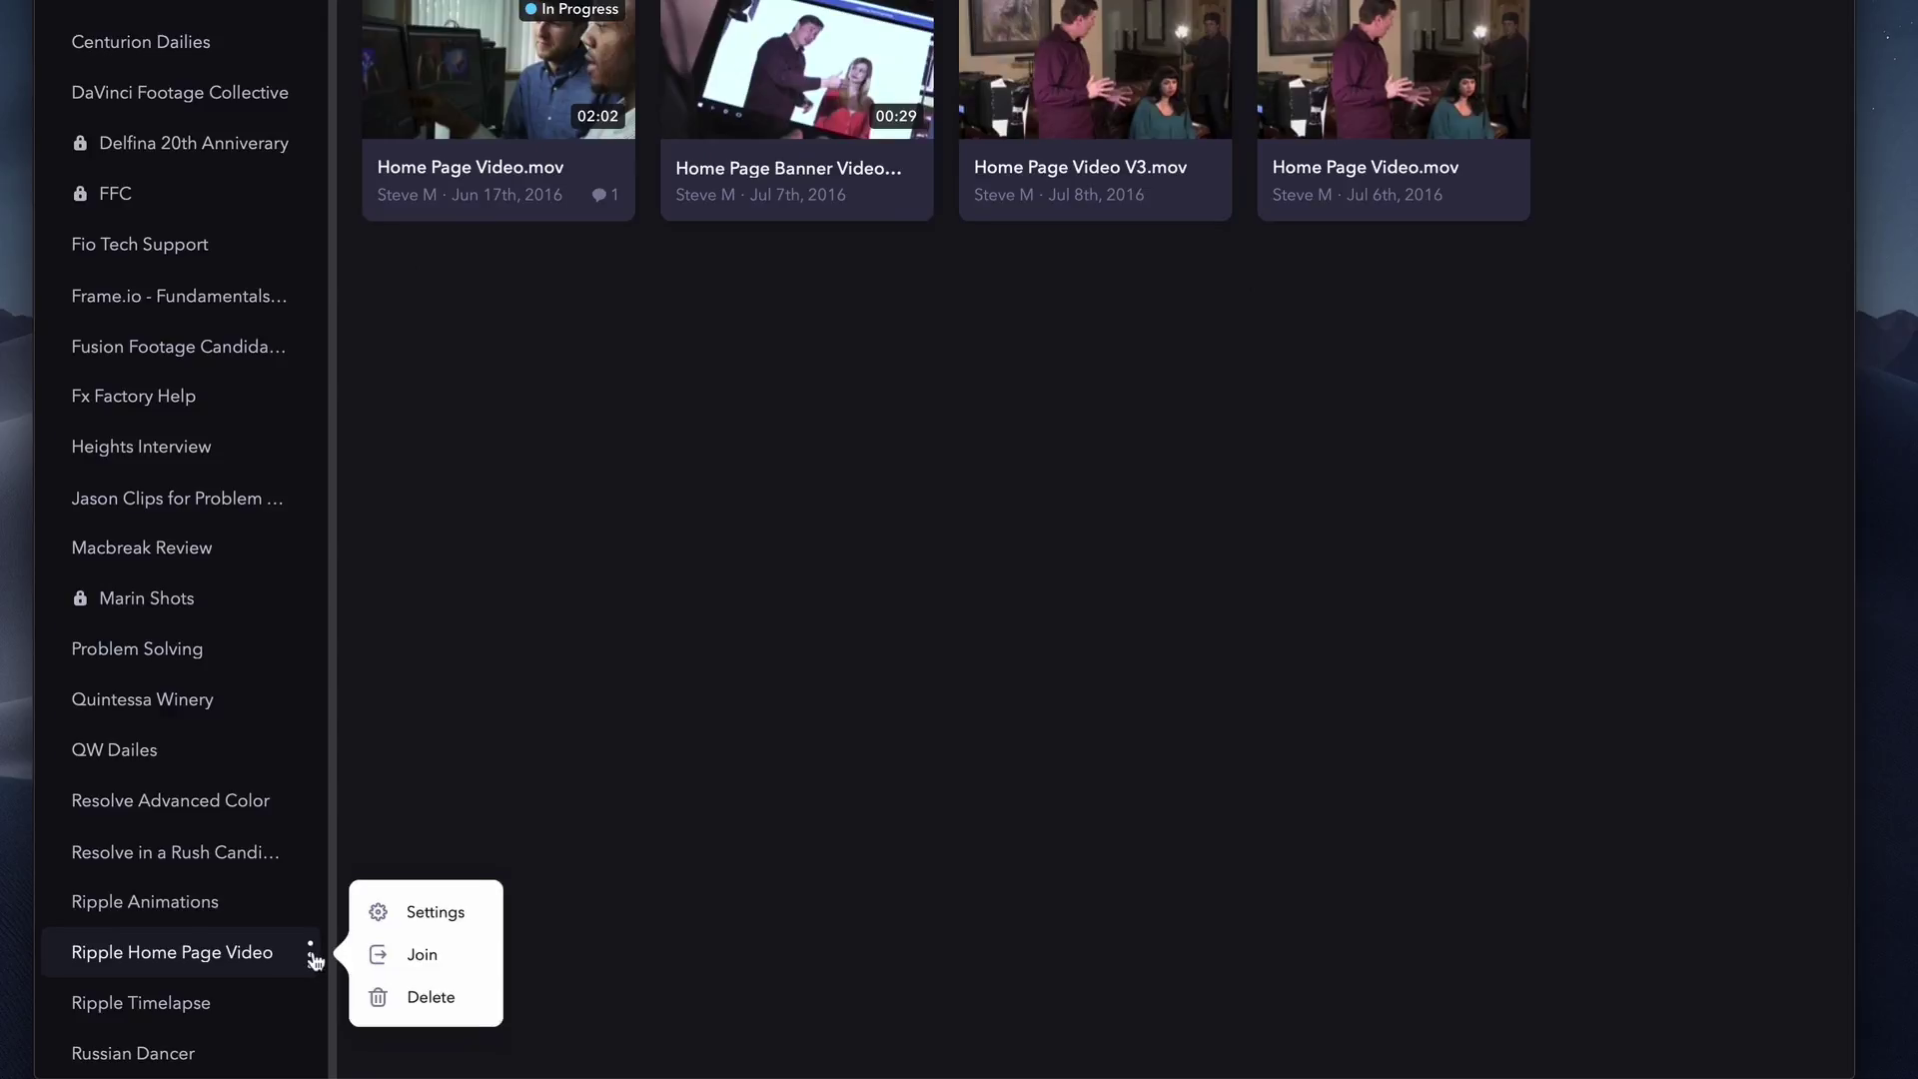
{"action": "left_click", "coordinate": [430, 913]}
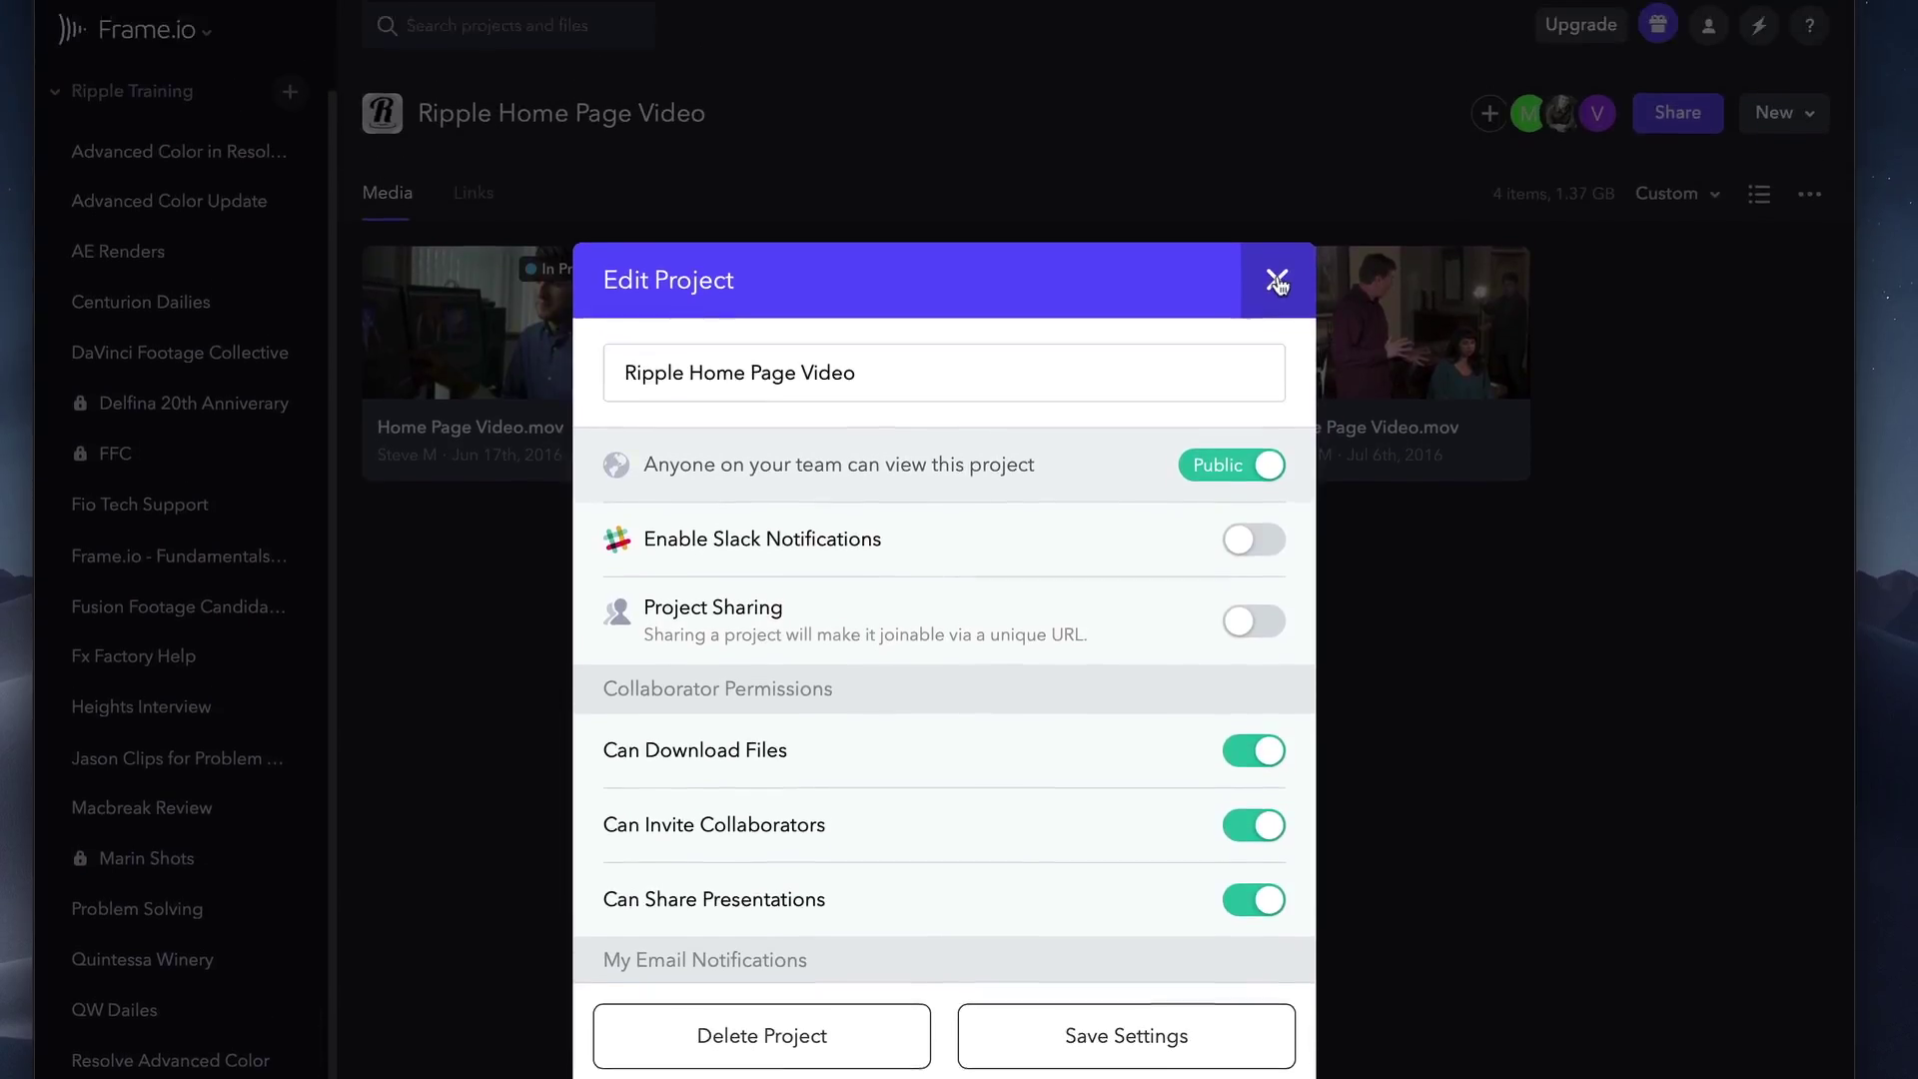
{"action": "left_click", "coordinate": [1277, 145]}
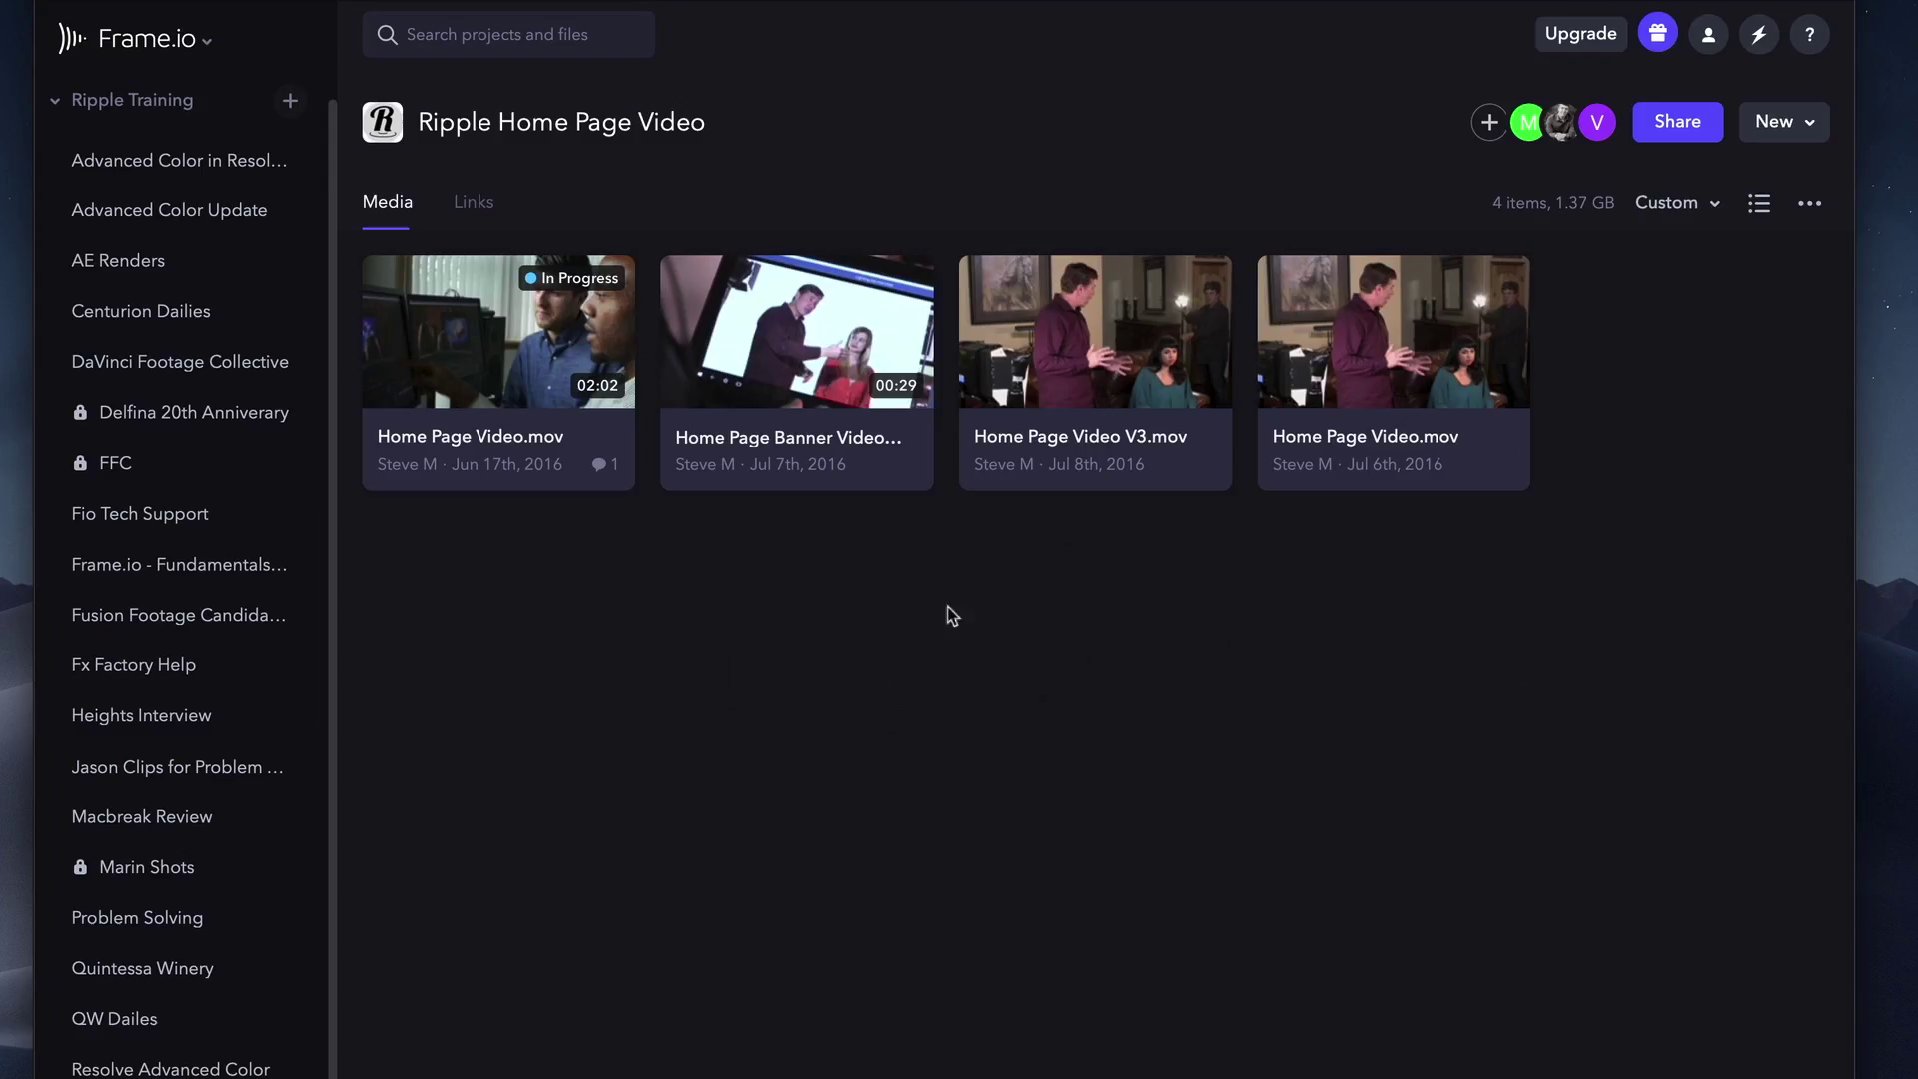
{"action": "right_click", "coordinate": [802, 358]}
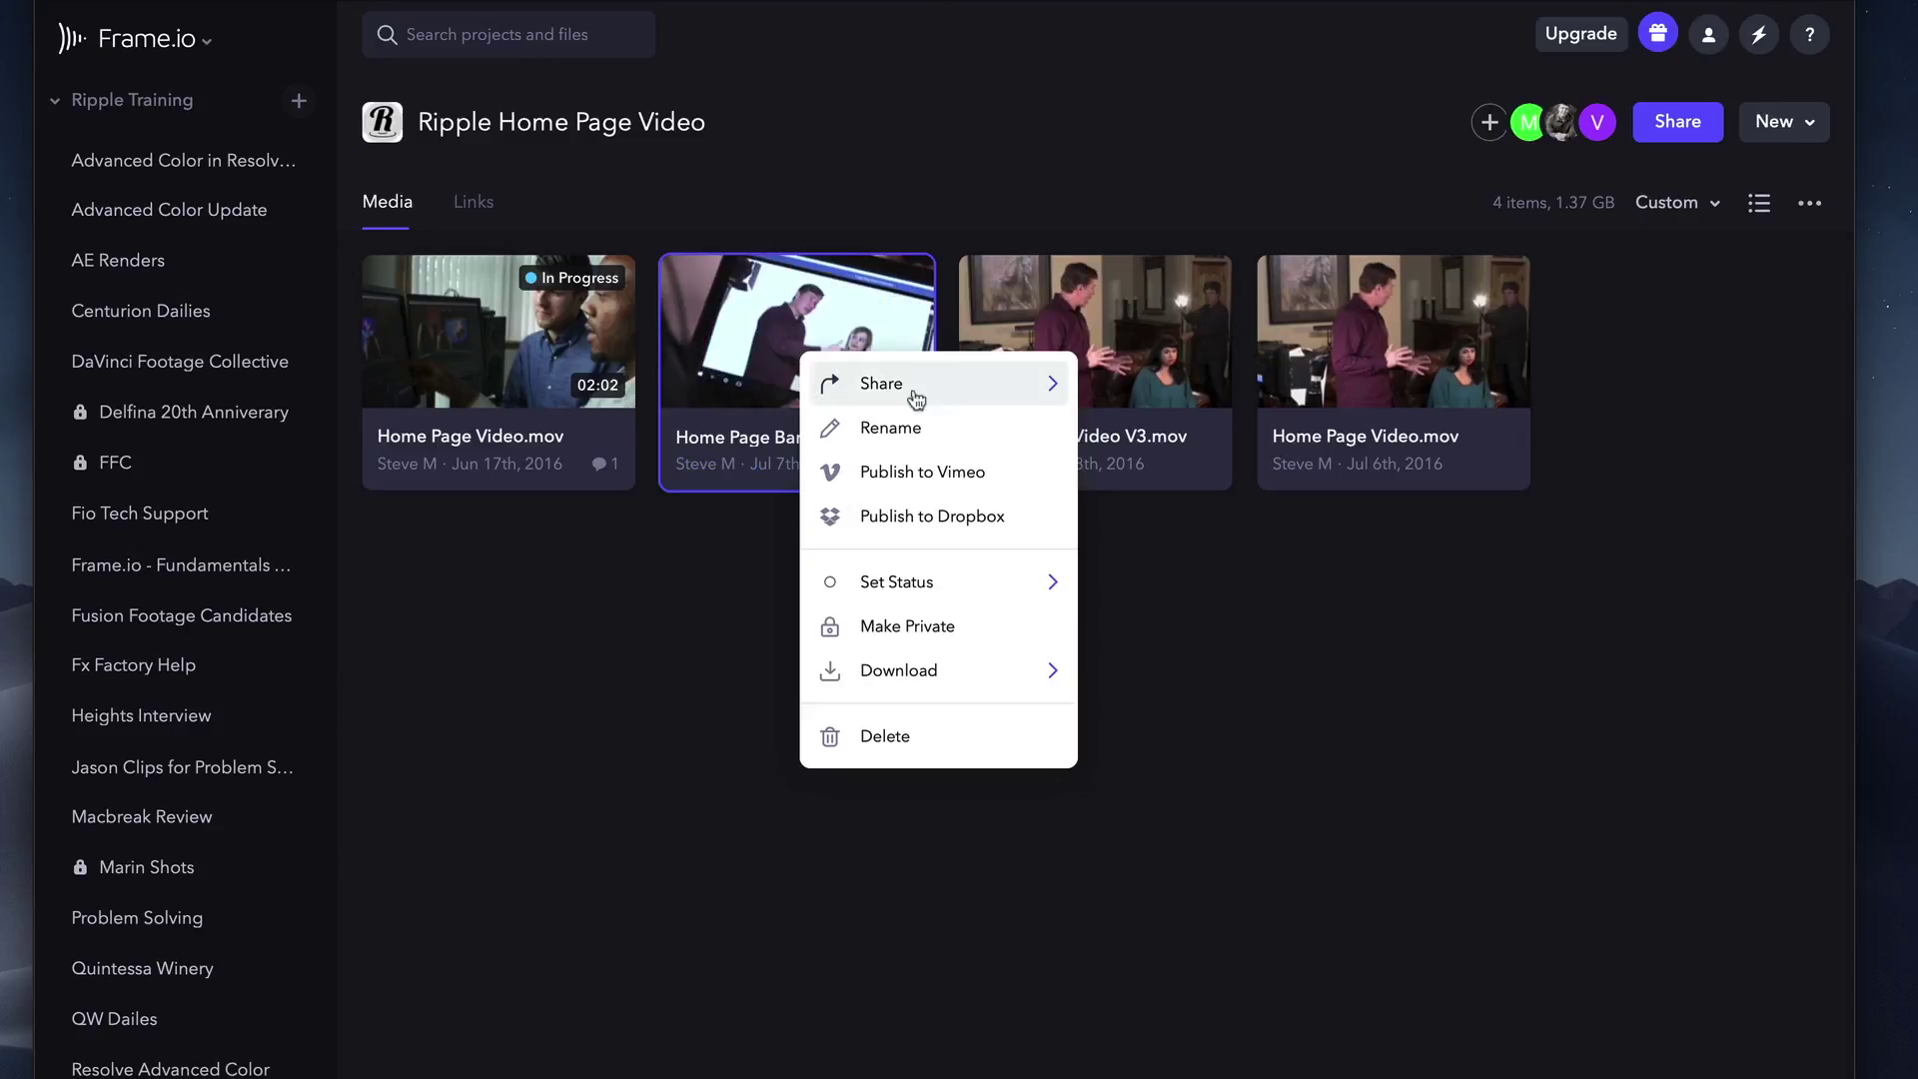
{"action": "left_click", "coordinate": [946, 391]}
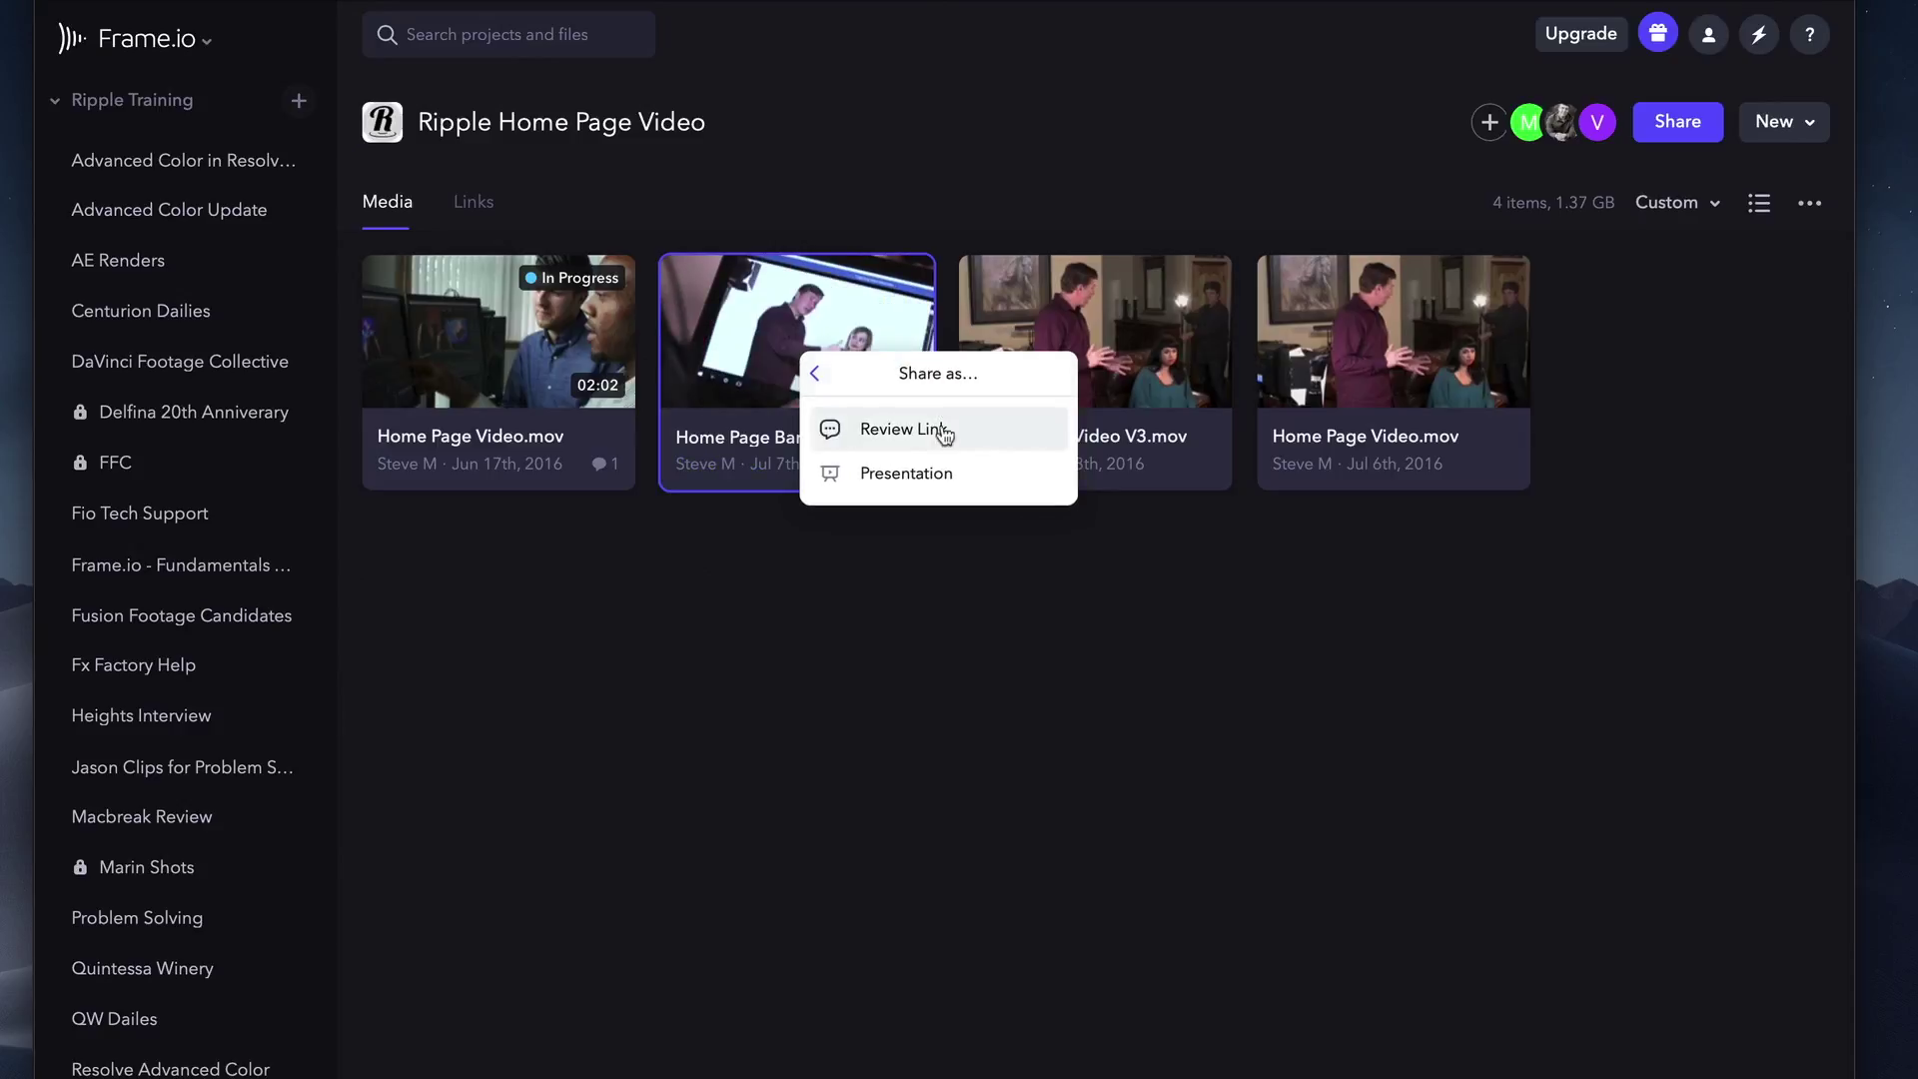
{"action": "left_click", "coordinate": [815, 375]}
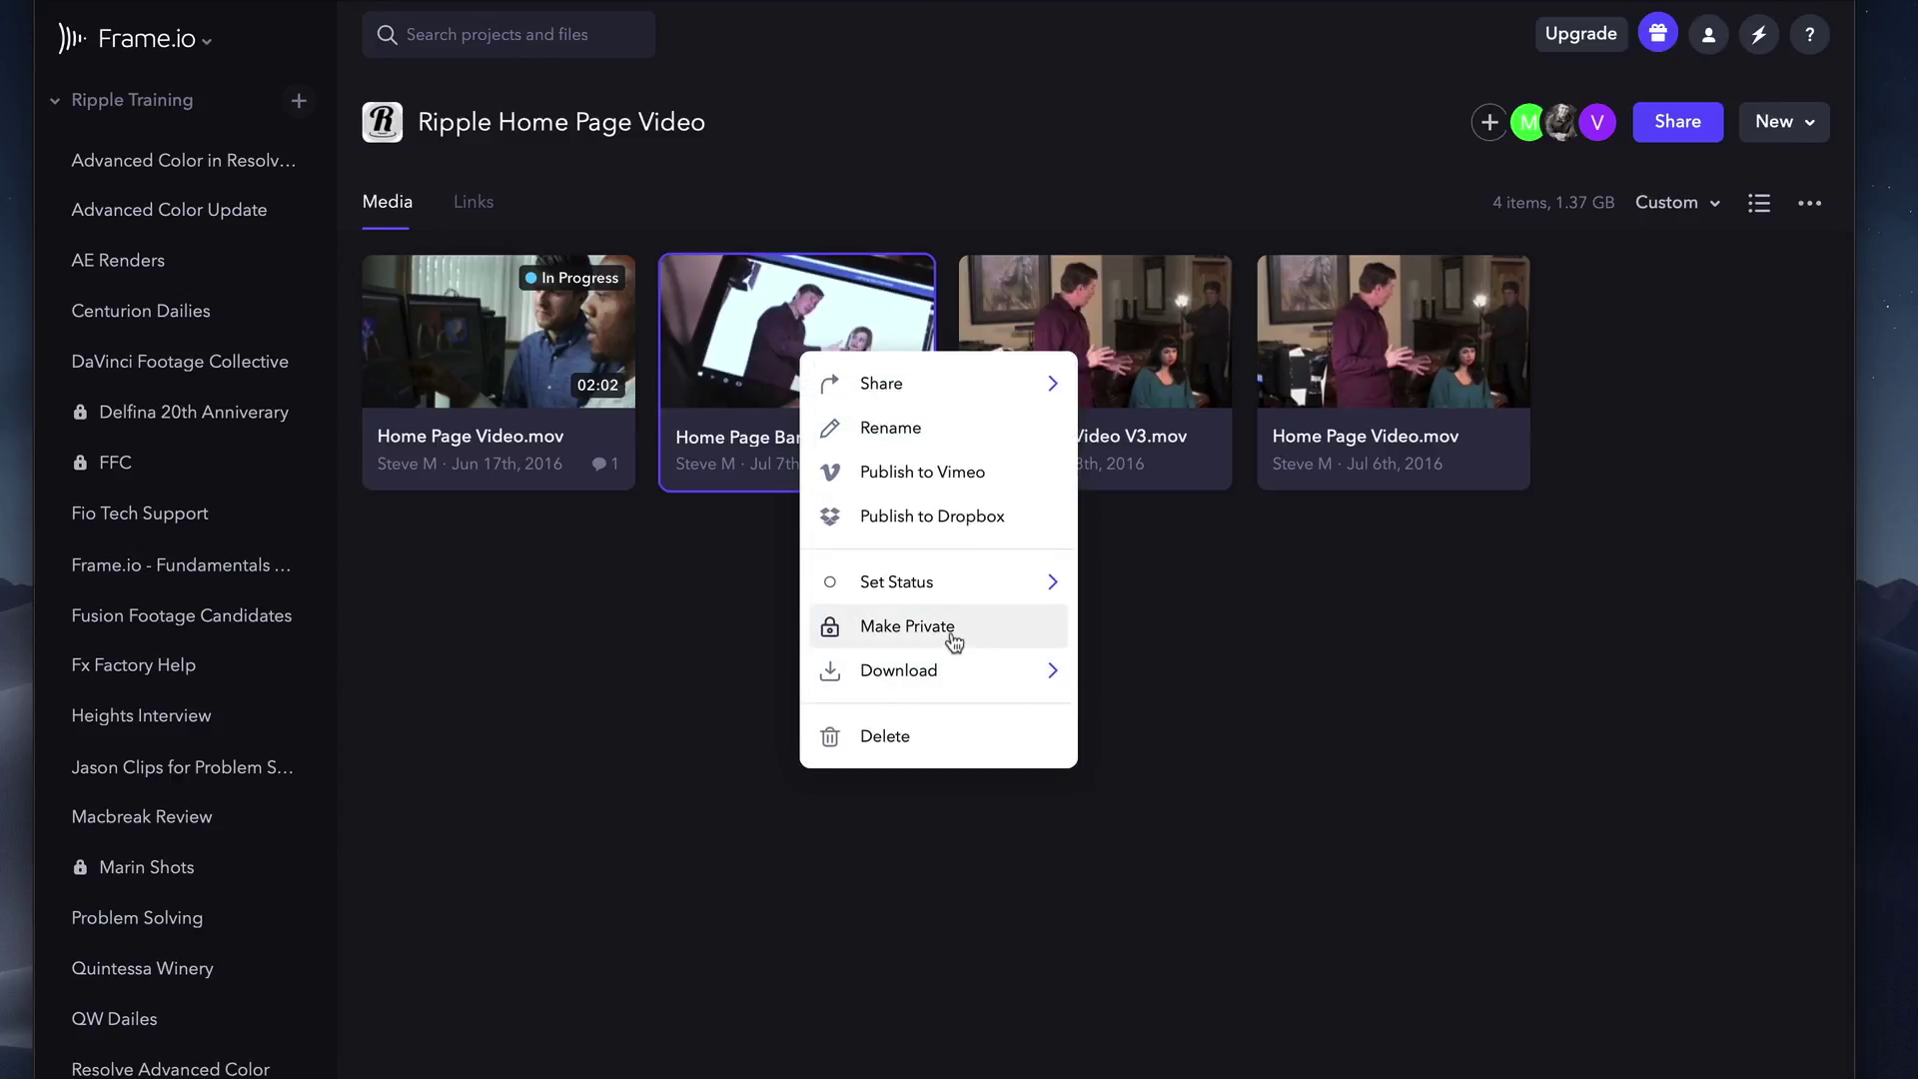
{"action": "left_click", "coordinate": [1178, 753]}
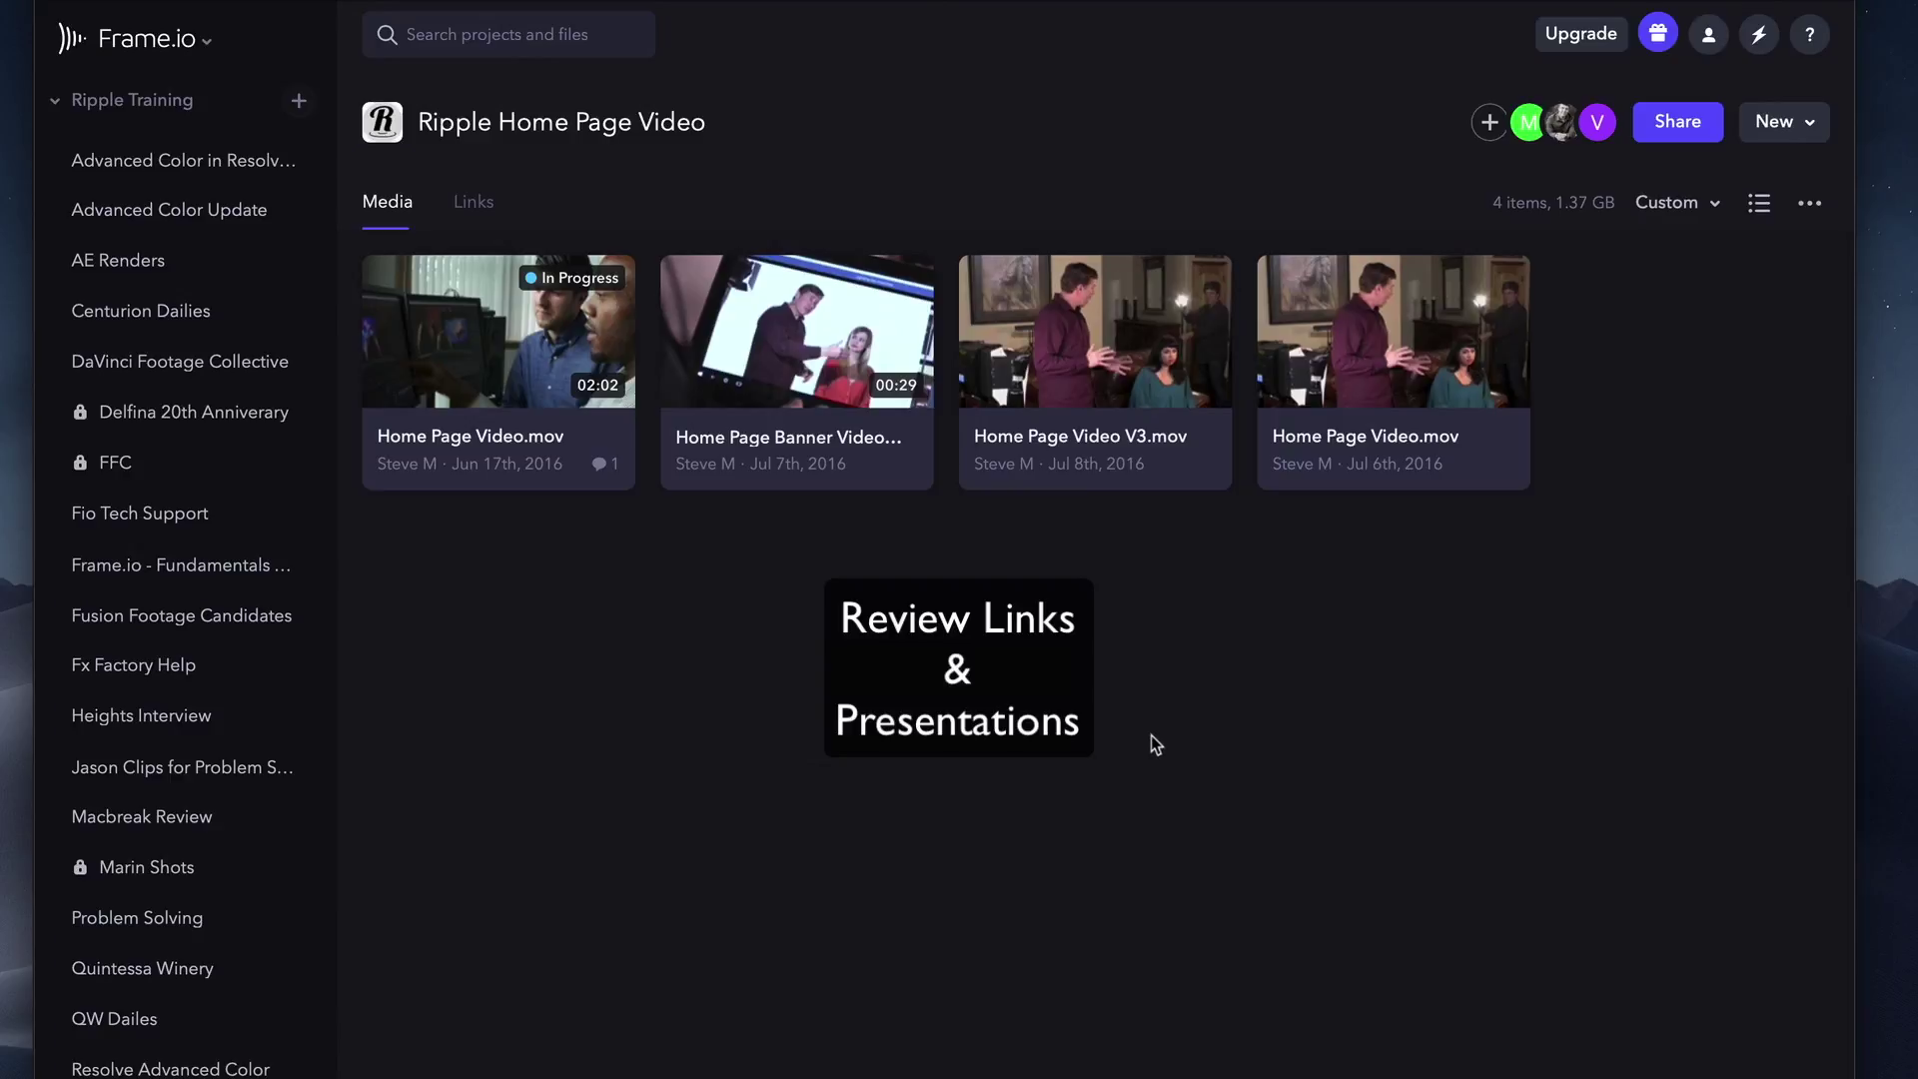
Select the Banner video and July 6th Home Page Video.mov, then check the context and Share menus.
{"action": "left_click", "coordinate": [855, 394]}
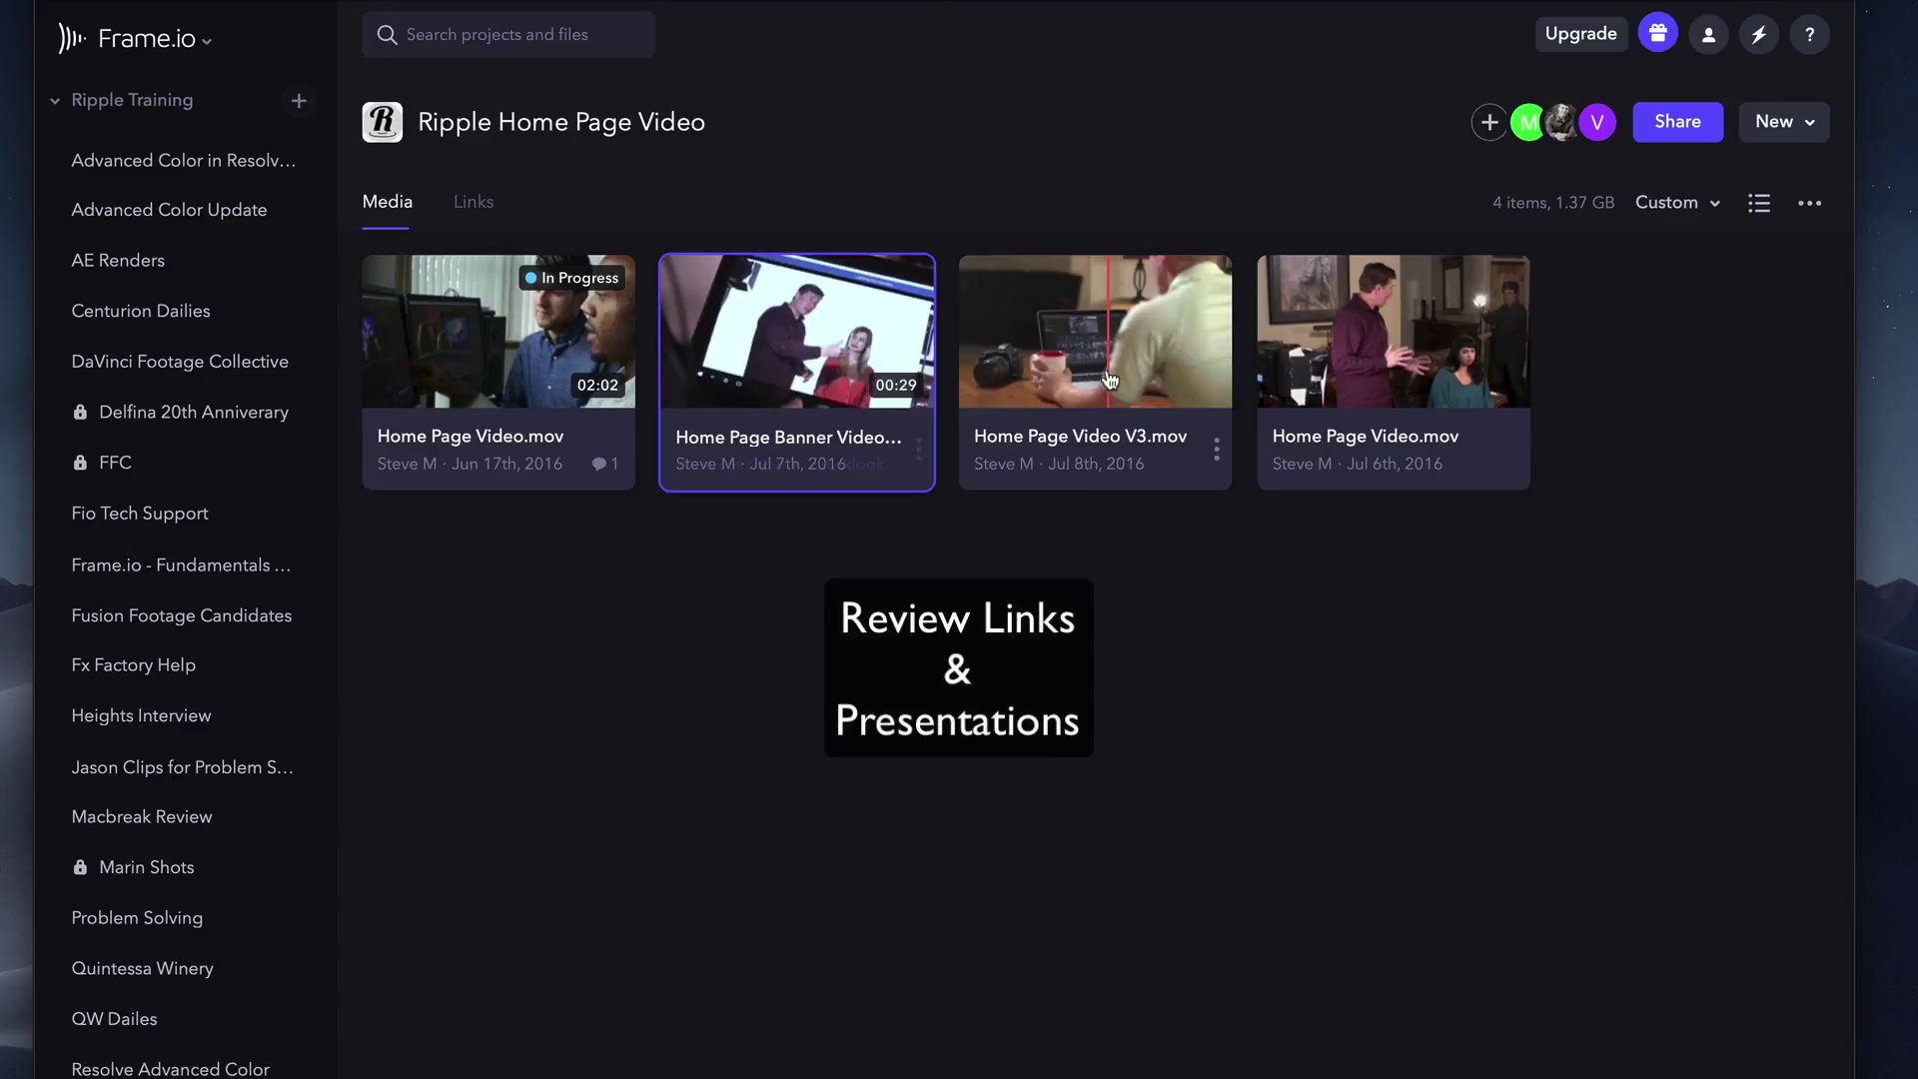
{"action": "right_click", "coordinate": [1309, 376]}
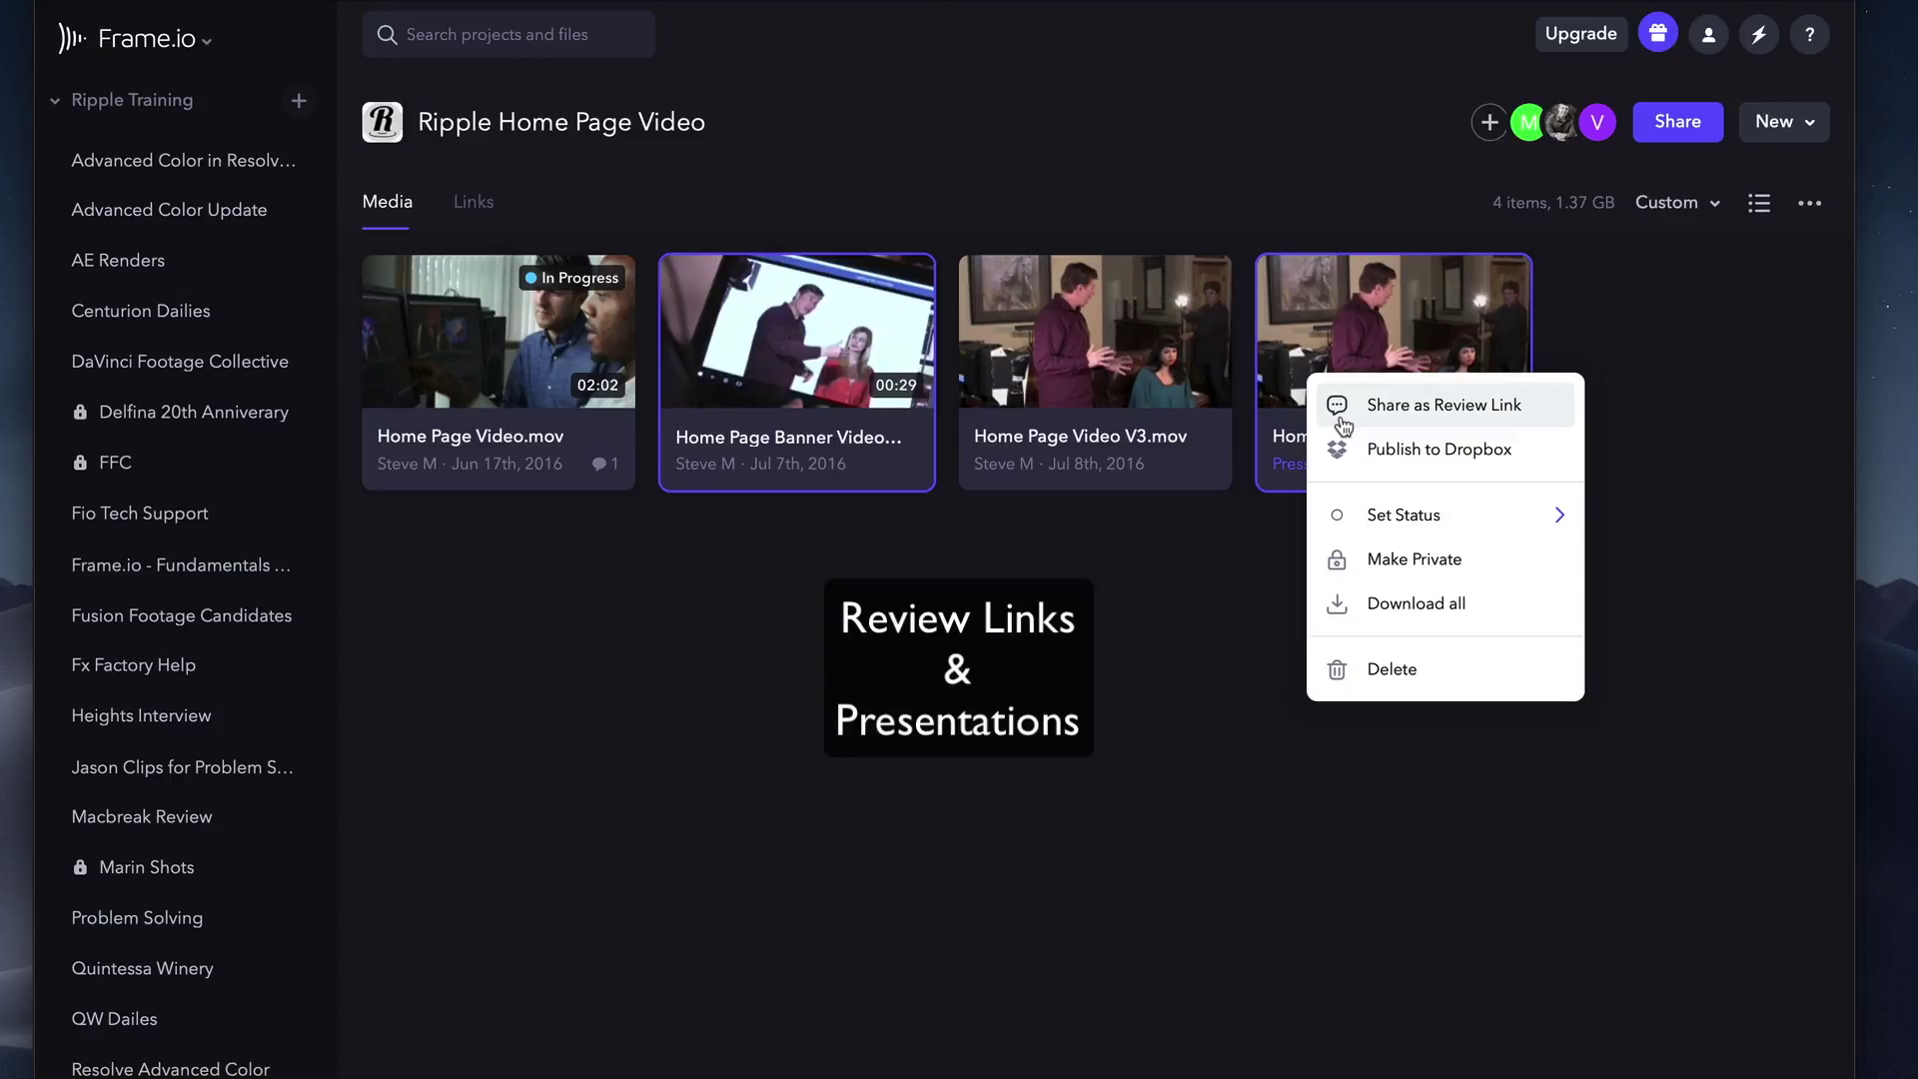
{"action": "left_click", "coordinate": [1184, 607]}
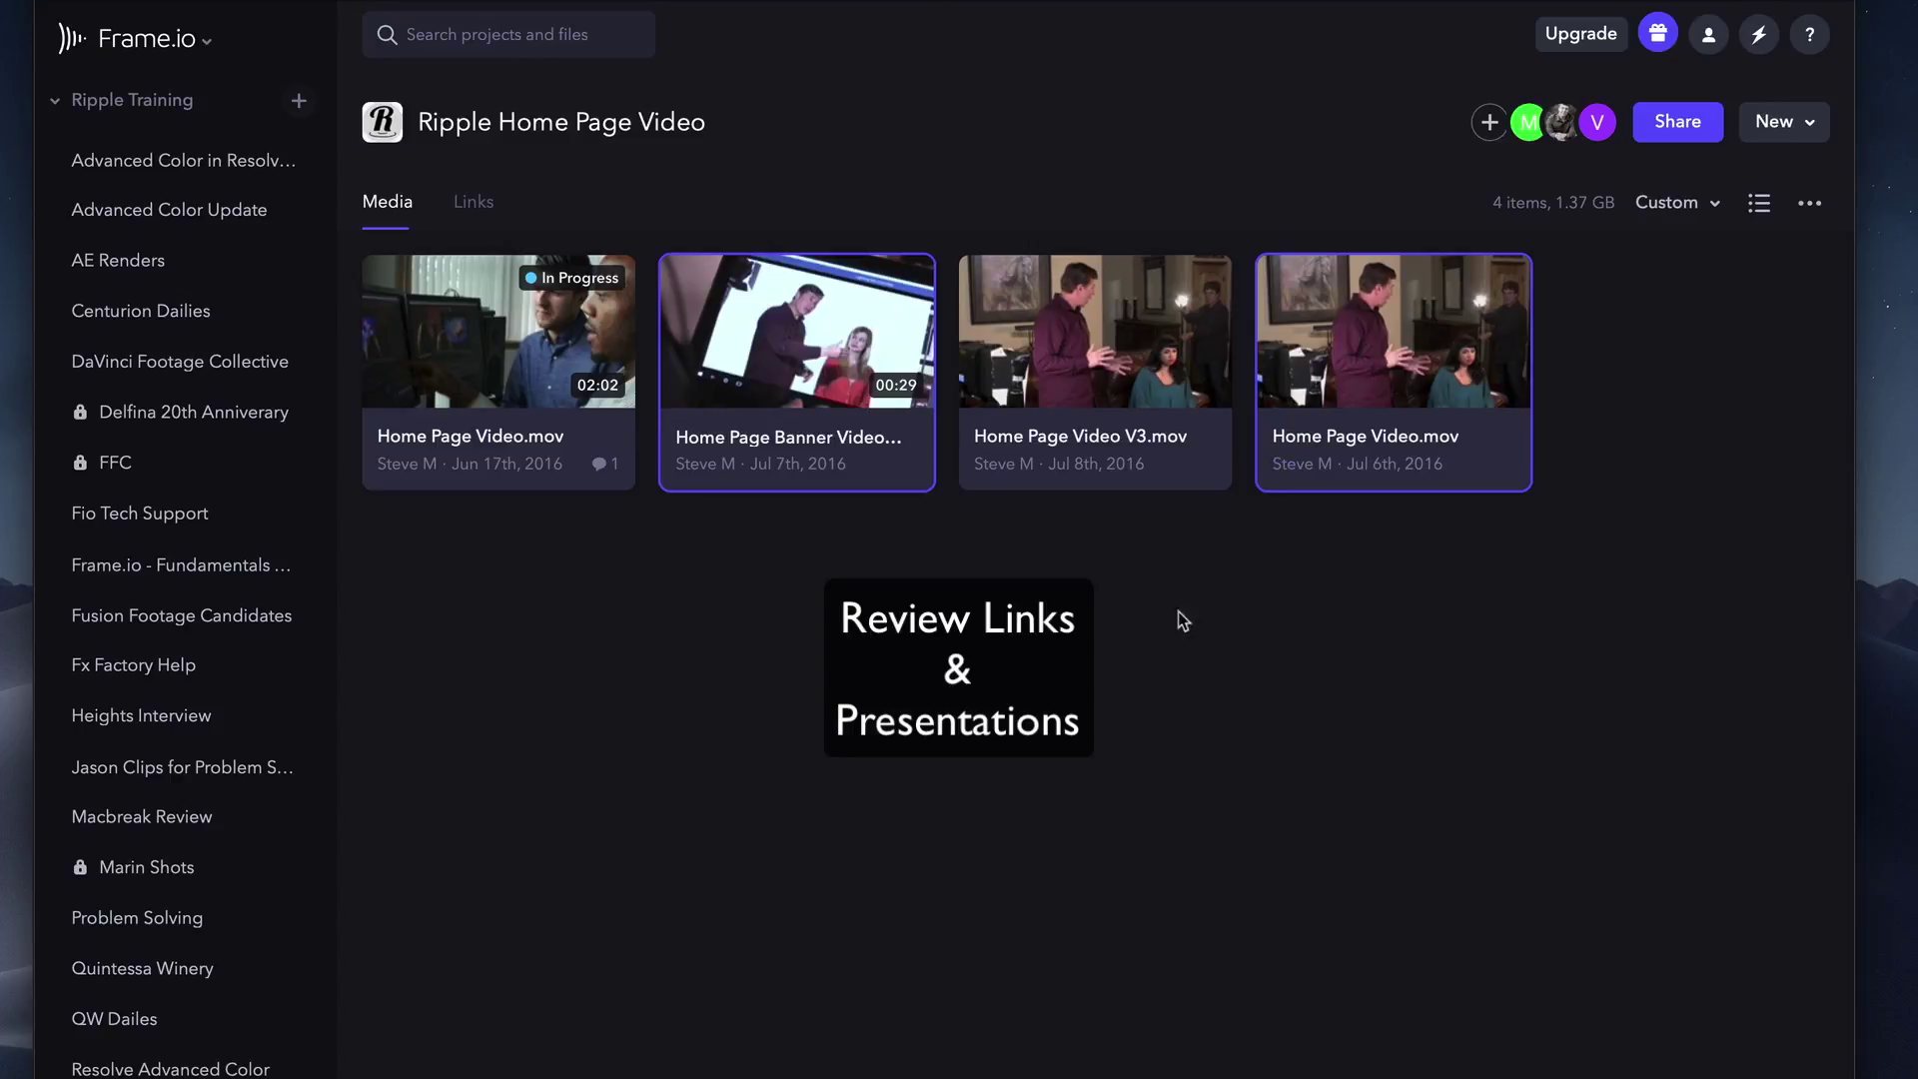
{"action": "left_click", "coordinate": [1705, 127]}
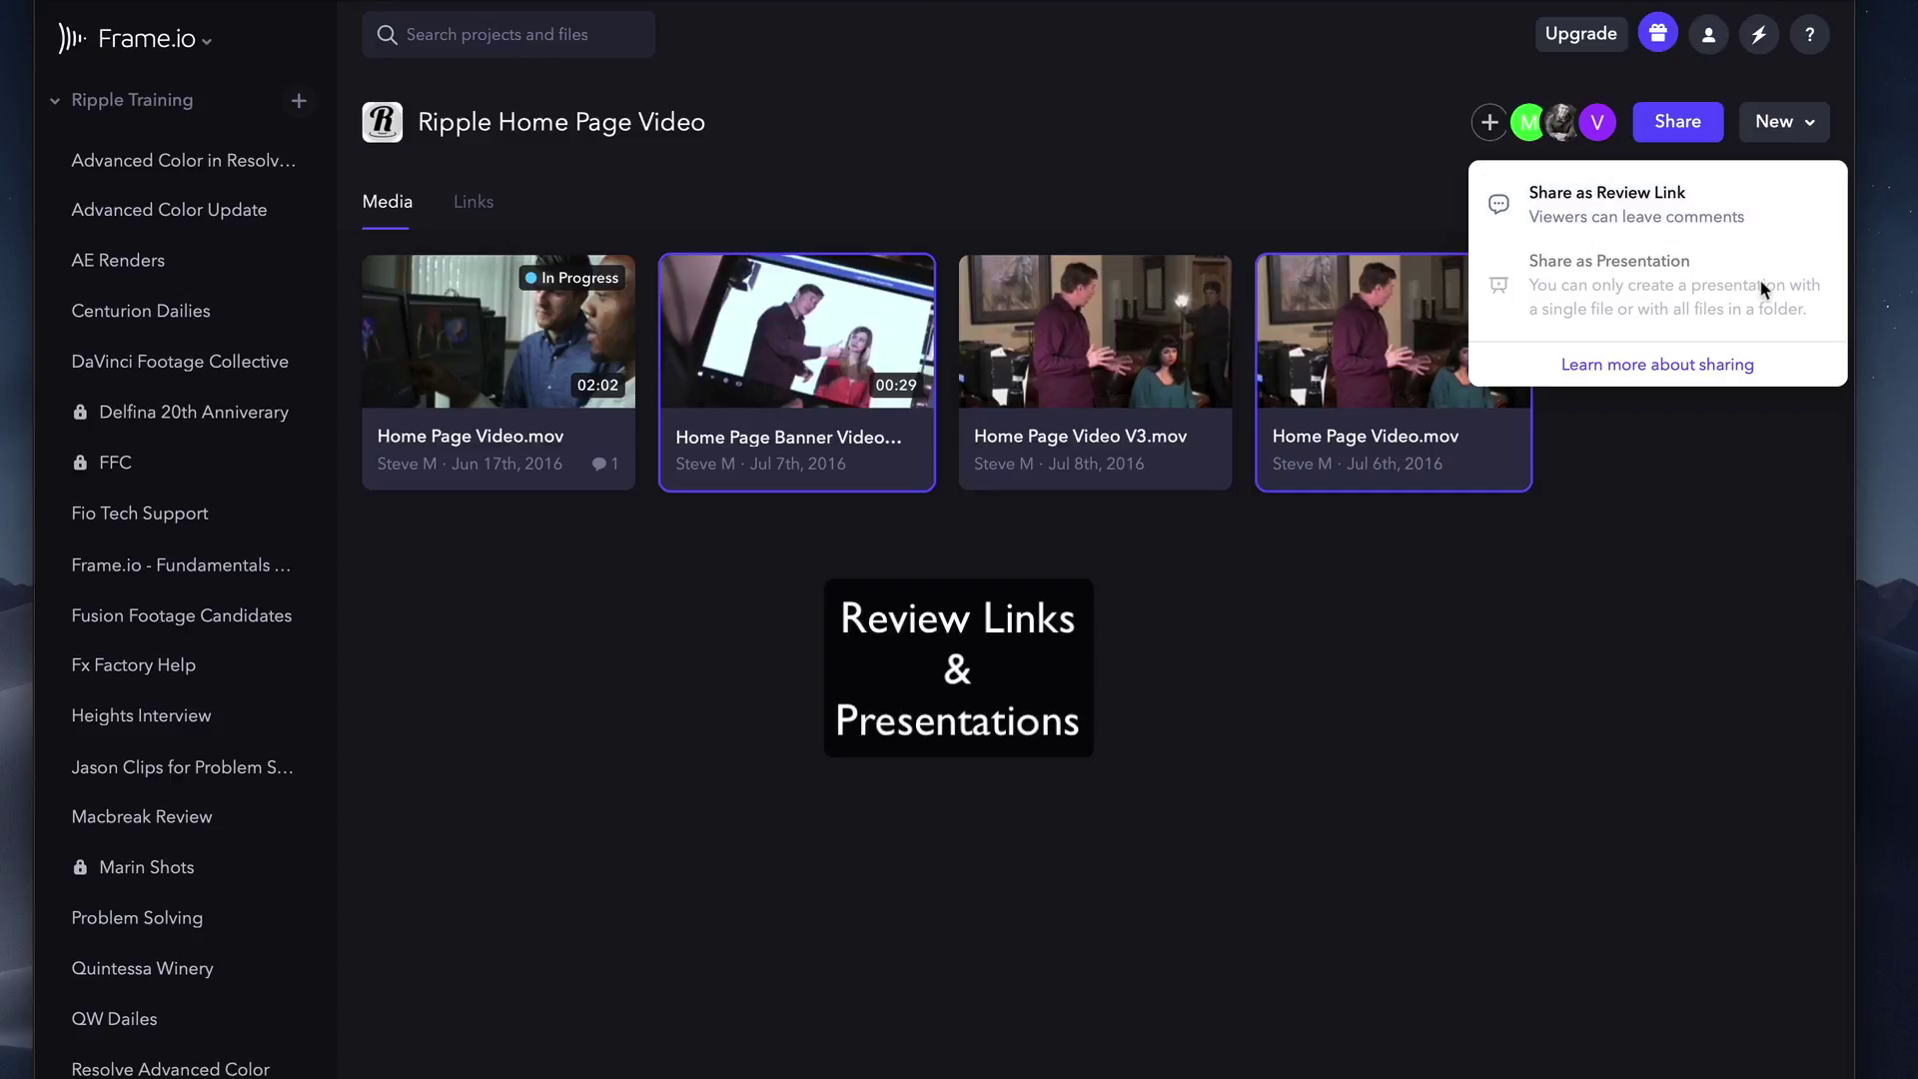
{"action": "left_click", "coordinate": [1675, 459]}
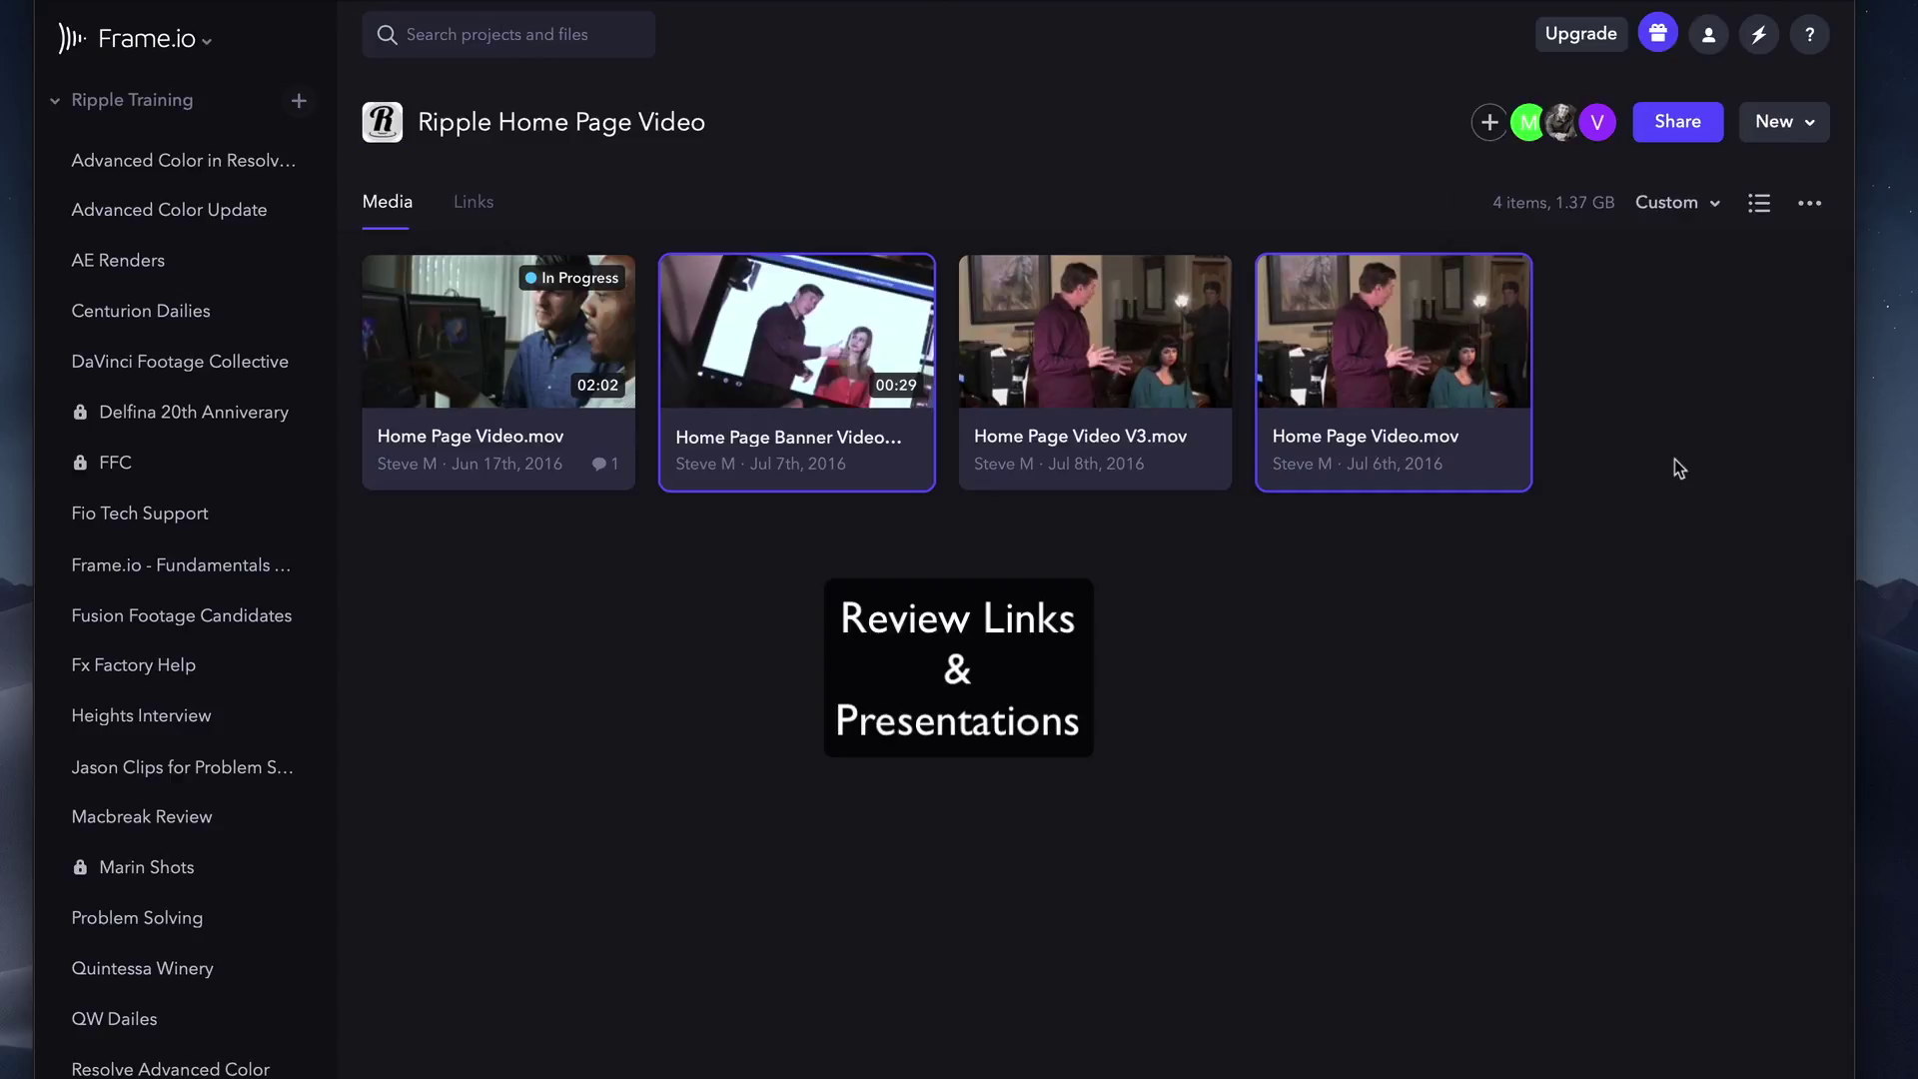
Start Share as Review Link, leaving only the Banner video and July 6th Home Page Video.mov checked.
{"action": "right_click", "coordinate": [1354, 327]}
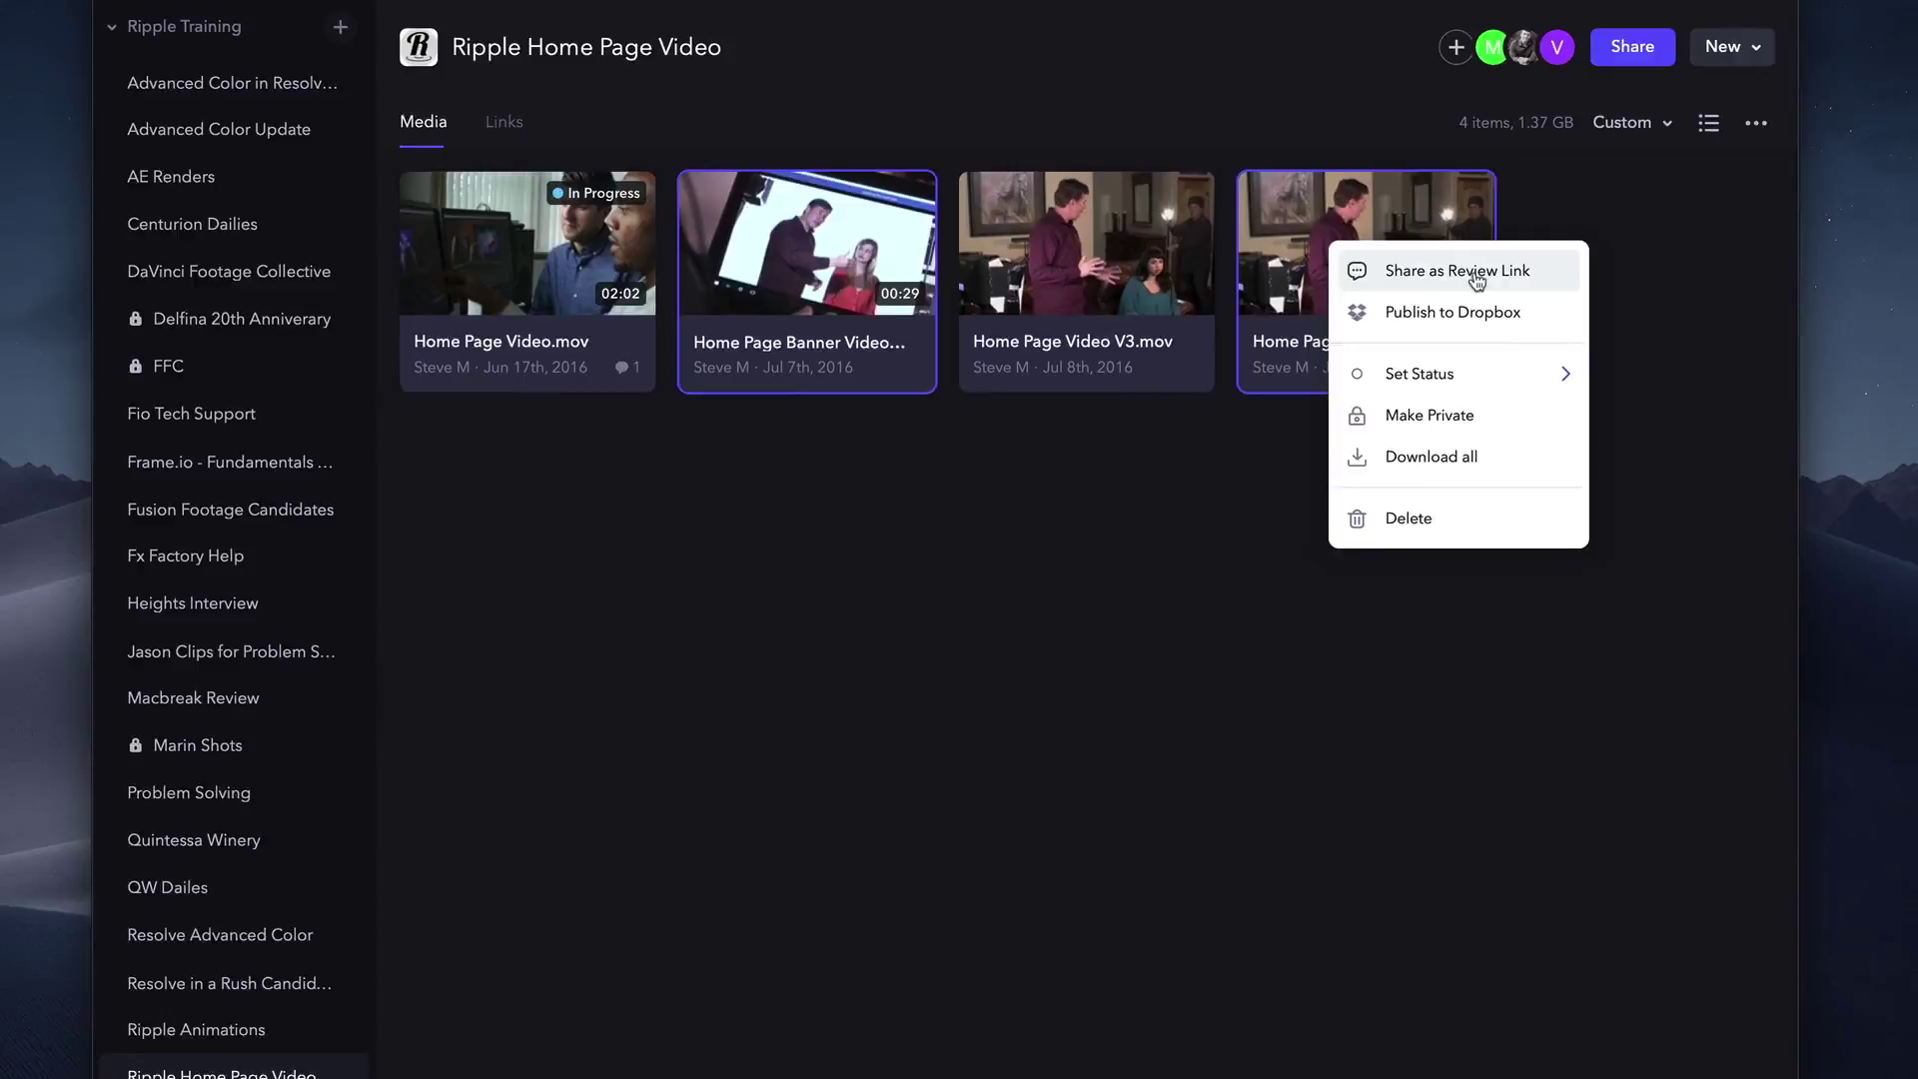
{"action": "left_click", "coordinate": [1476, 280]}
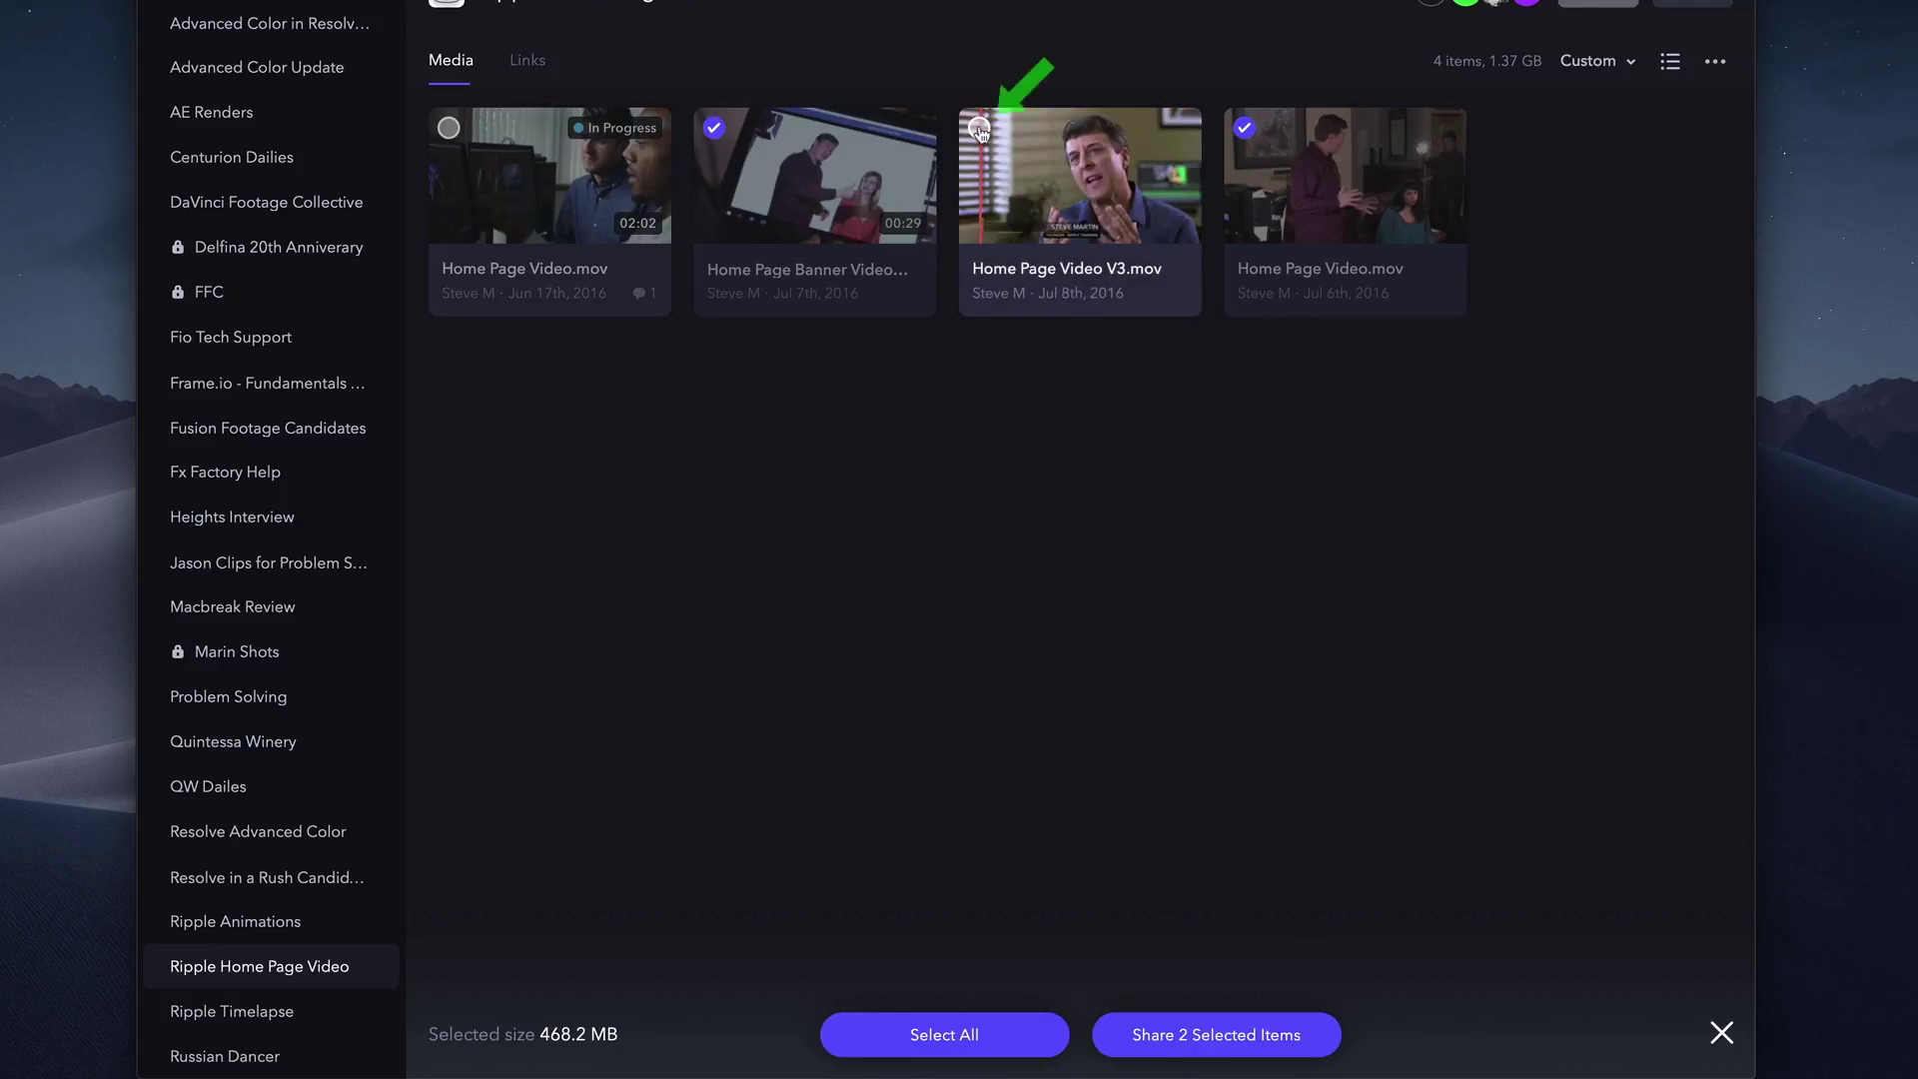
{"action": "left_click", "coordinate": [980, 128]}
{"action": "left_click", "coordinate": [980, 129]}
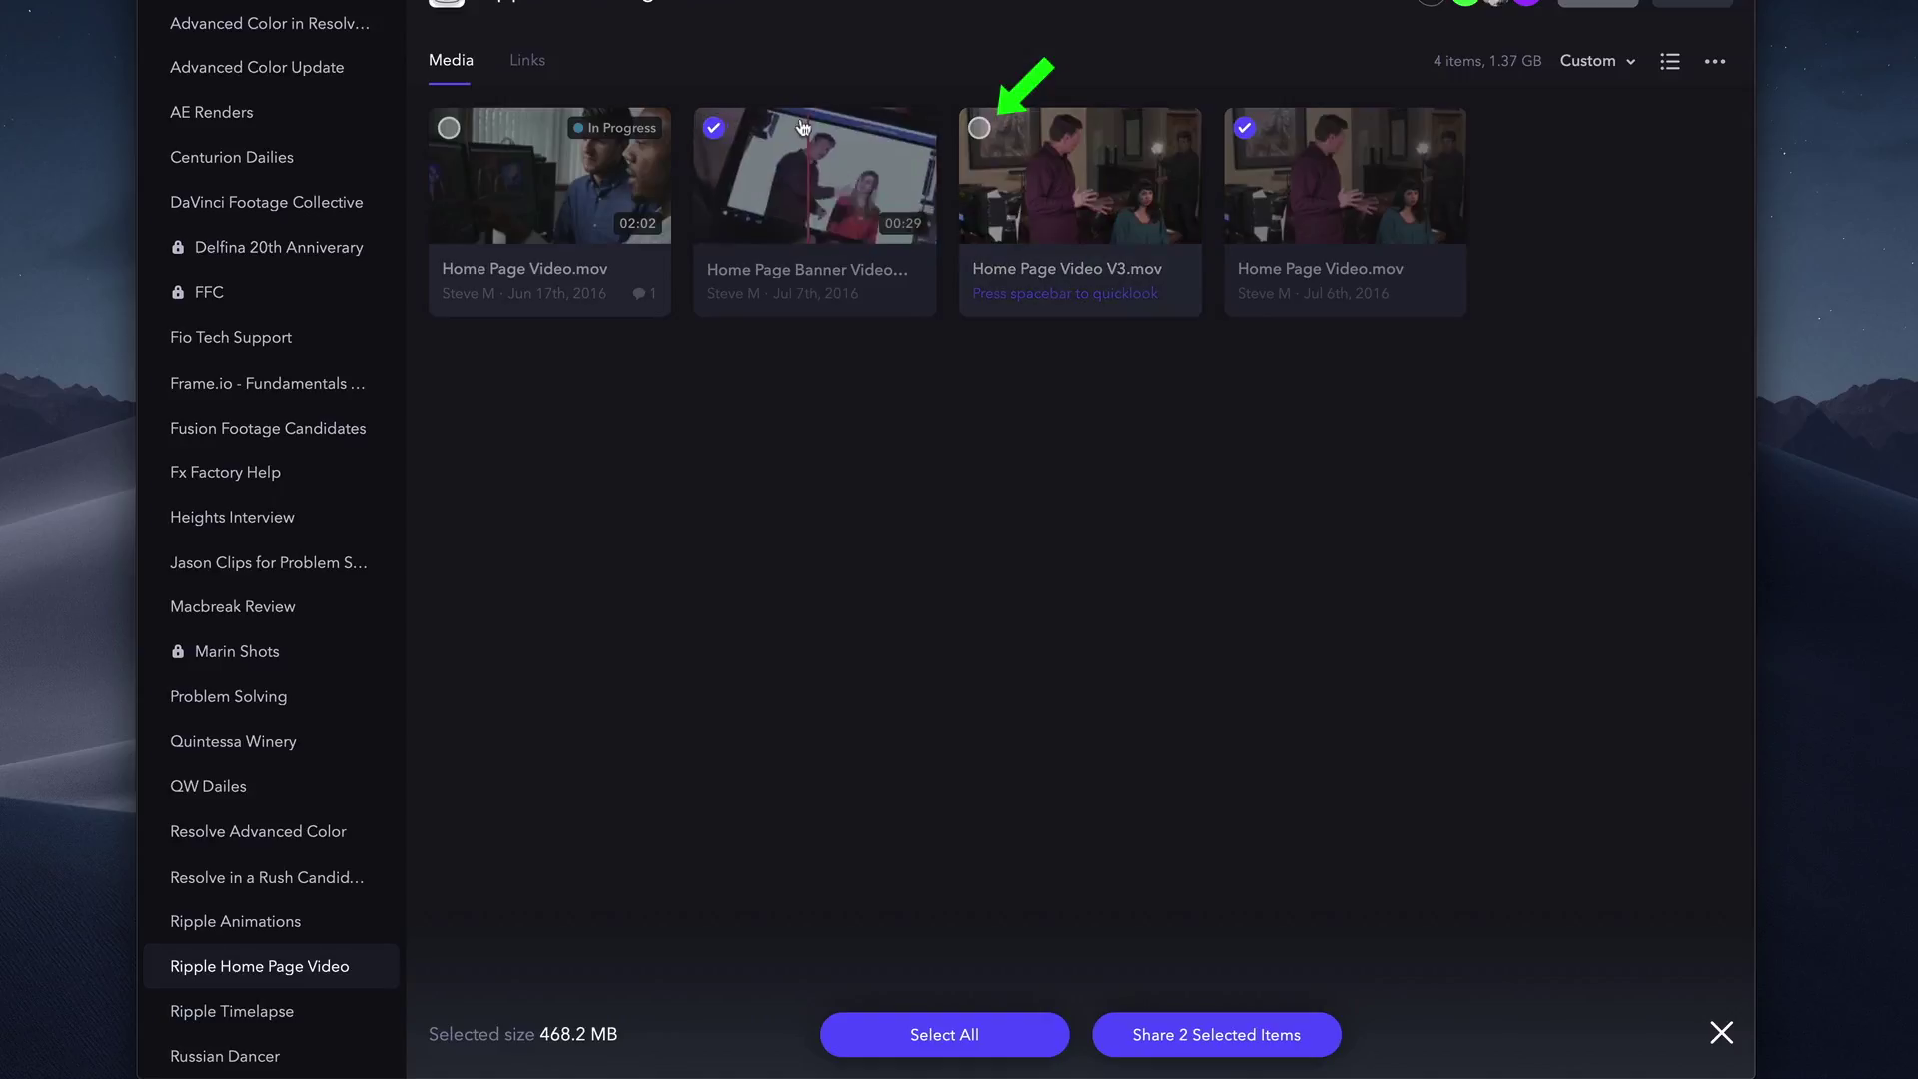
{"action": "left_click", "coordinate": [714, 129]}
{"action": "left_click", "coordinate": [714, 129]}
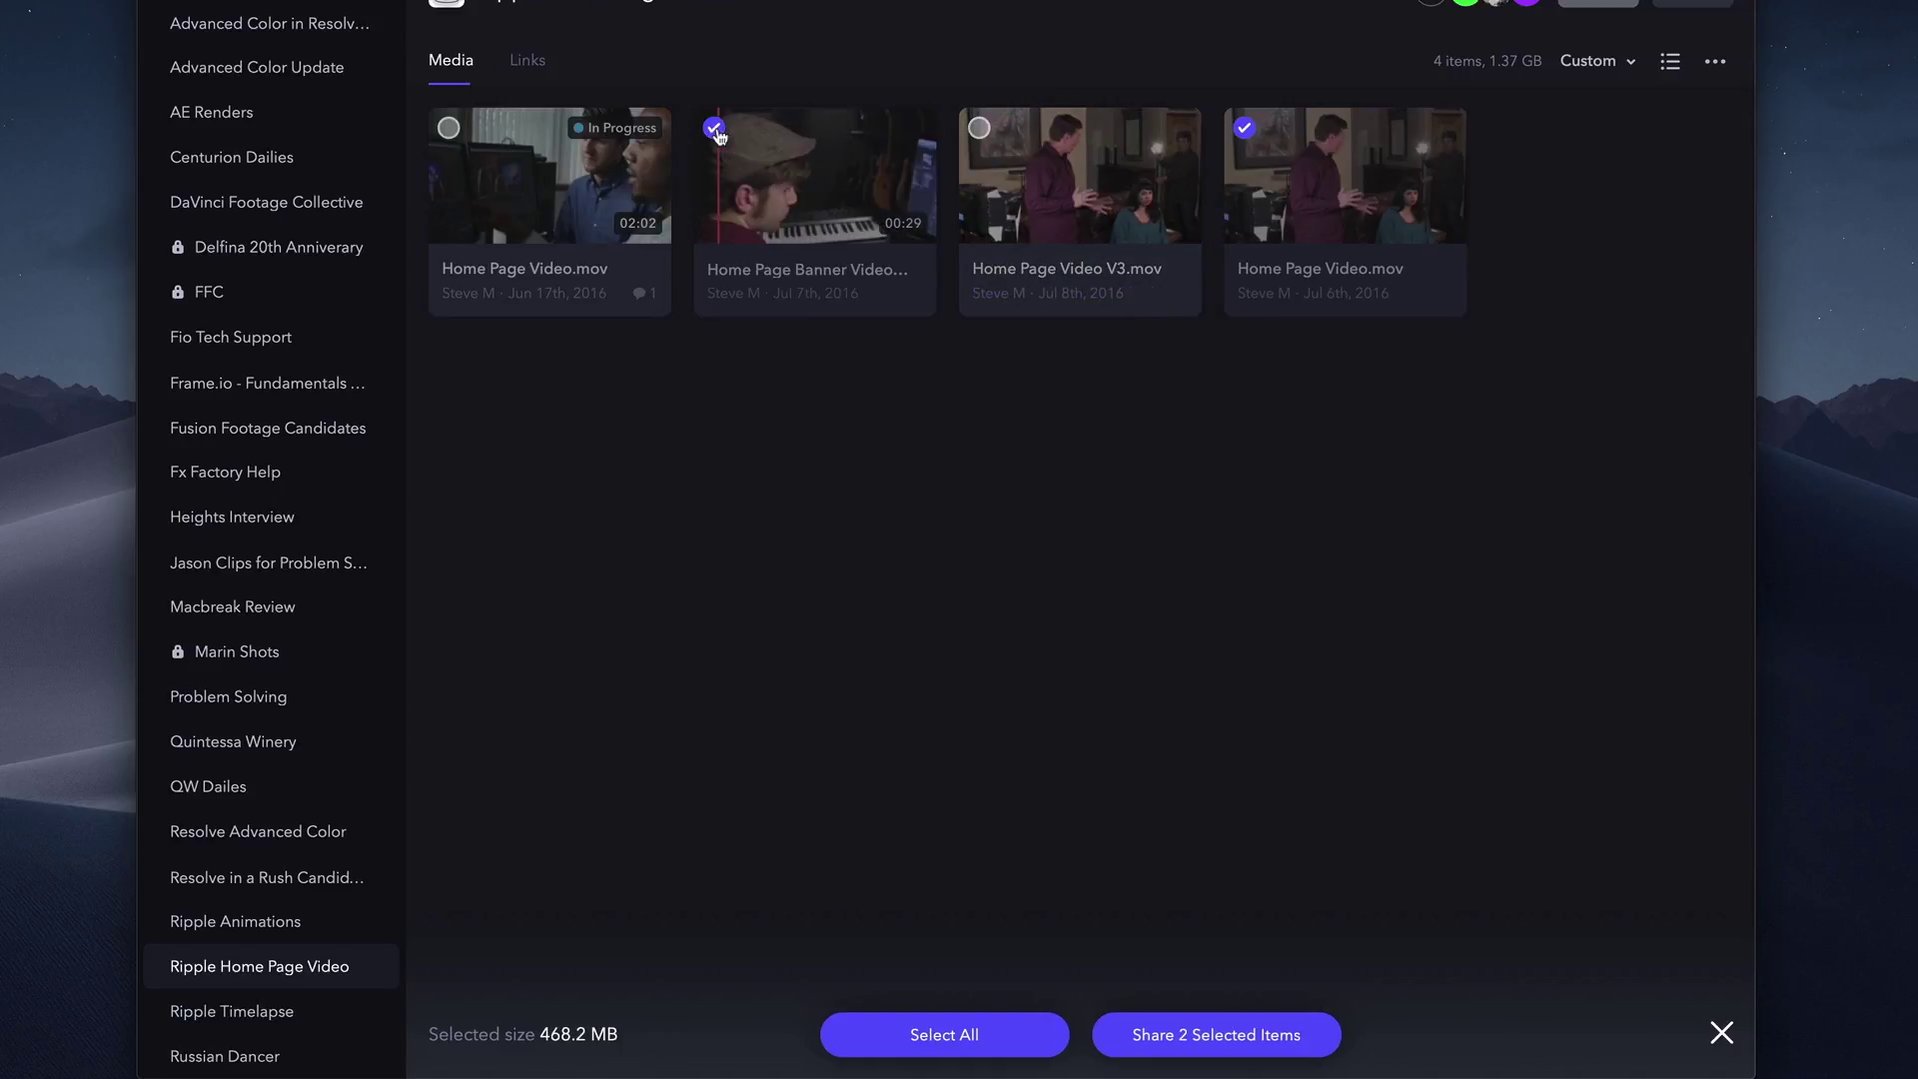
Address the e-mailed review link to the recipient, allowing downloads and requiring a passphrase.
{"action": "left_click", "coordinate": [1207, 1037]}
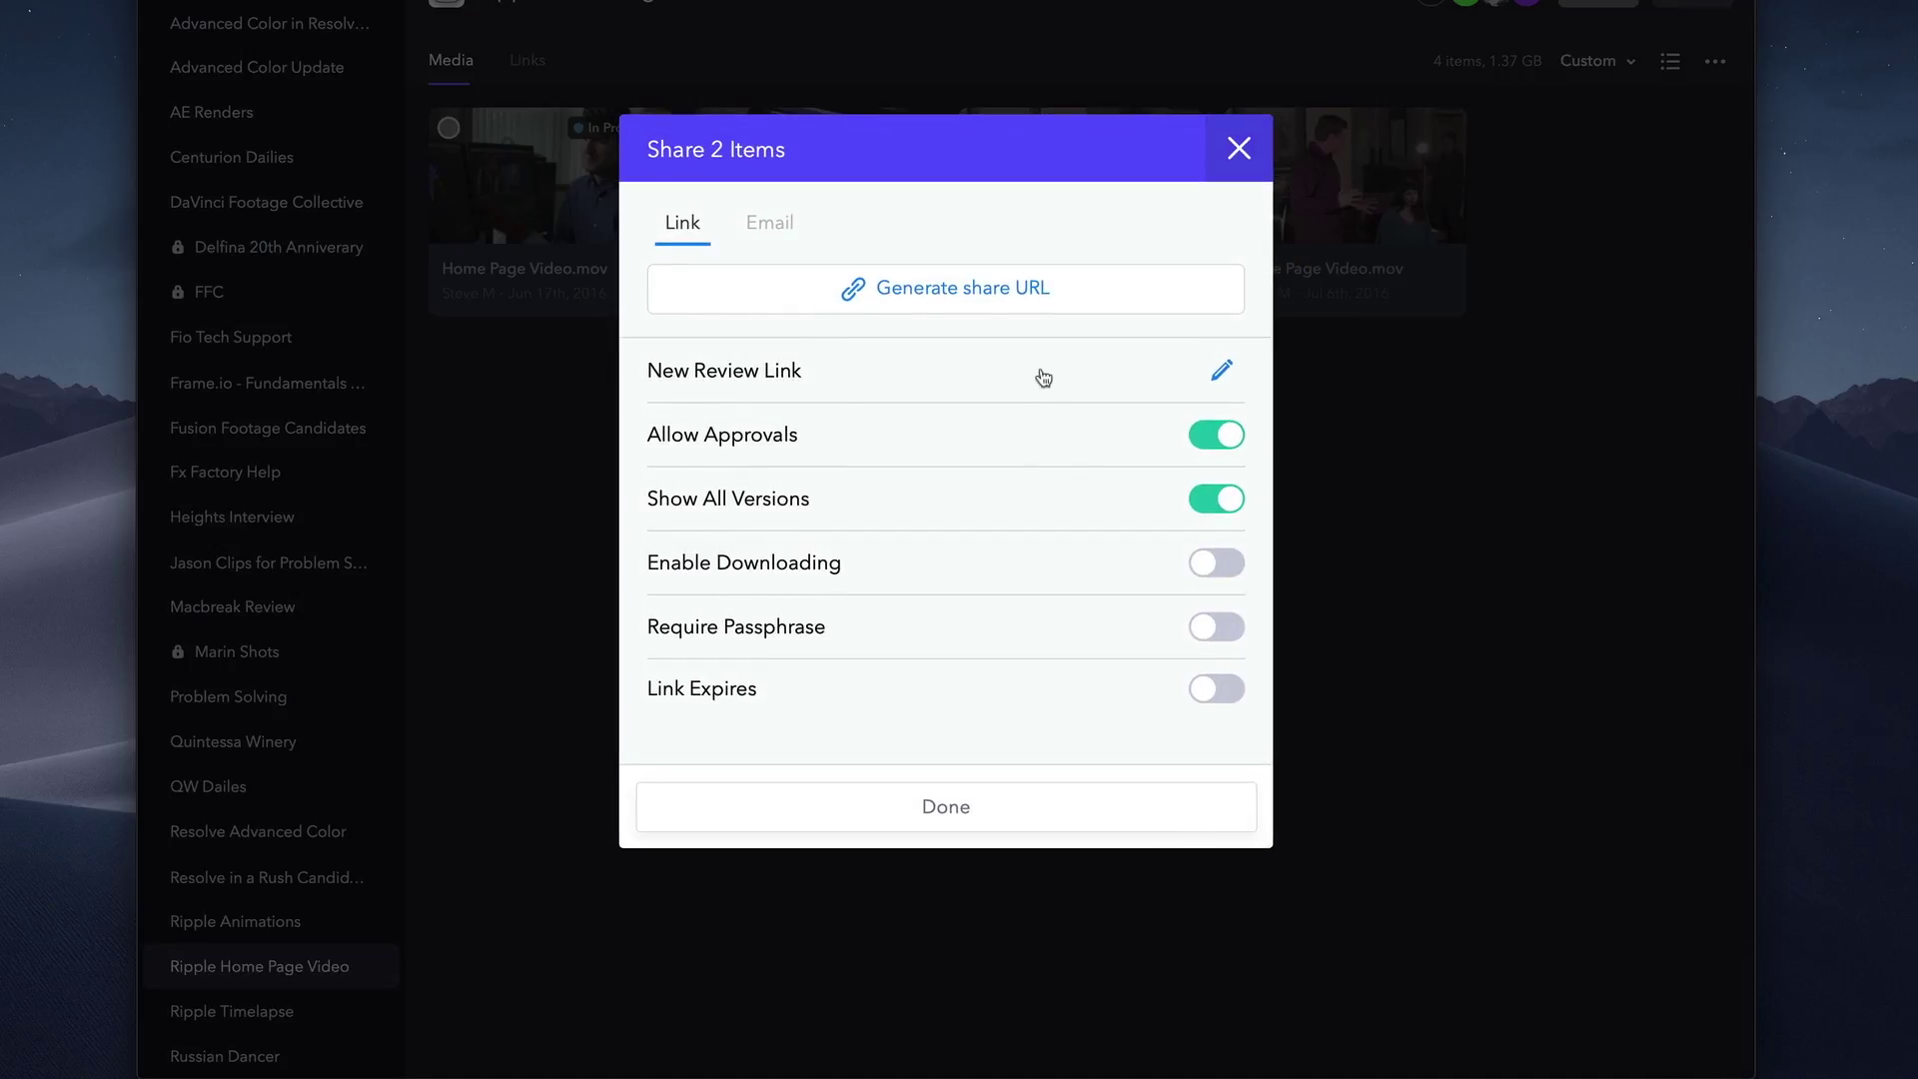
{"action": "left_click", "coordinate": [773, 226]}
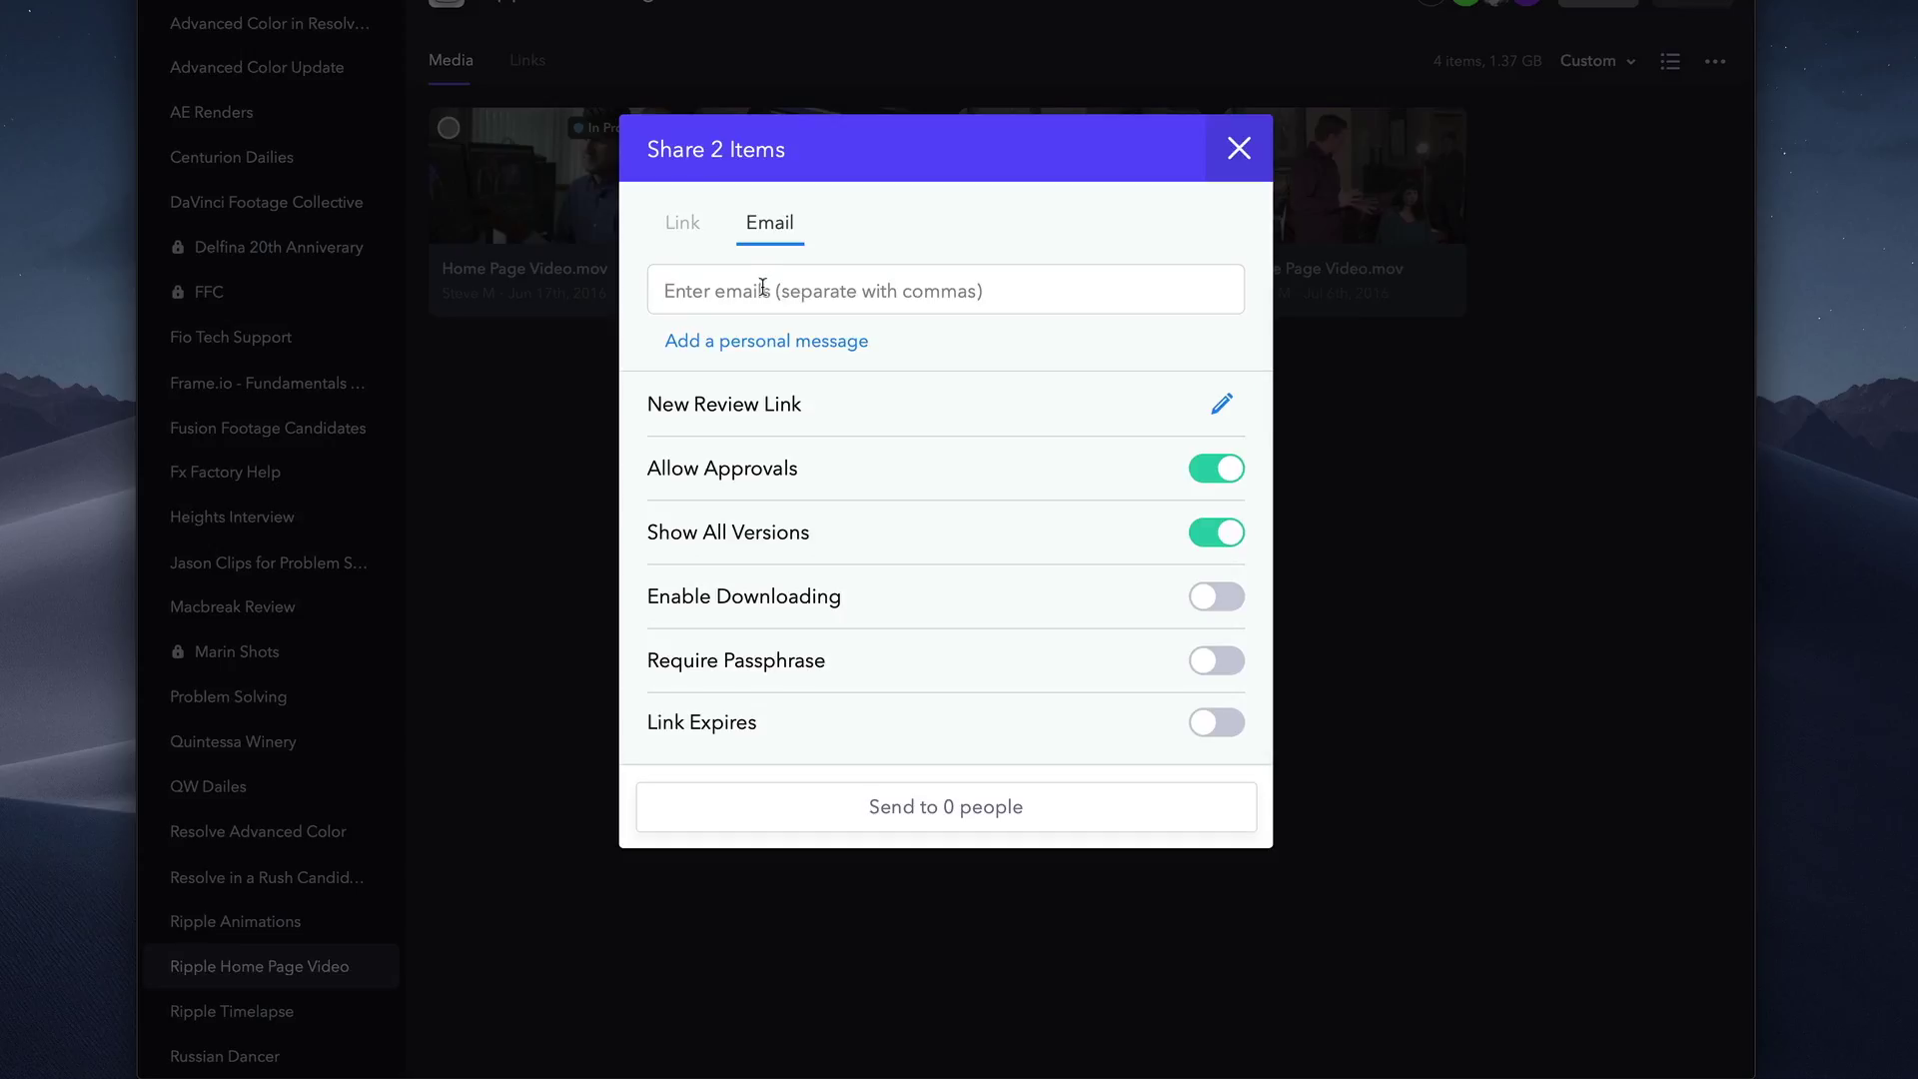
{"action": "left_click", "coordinate": [764, 288]}
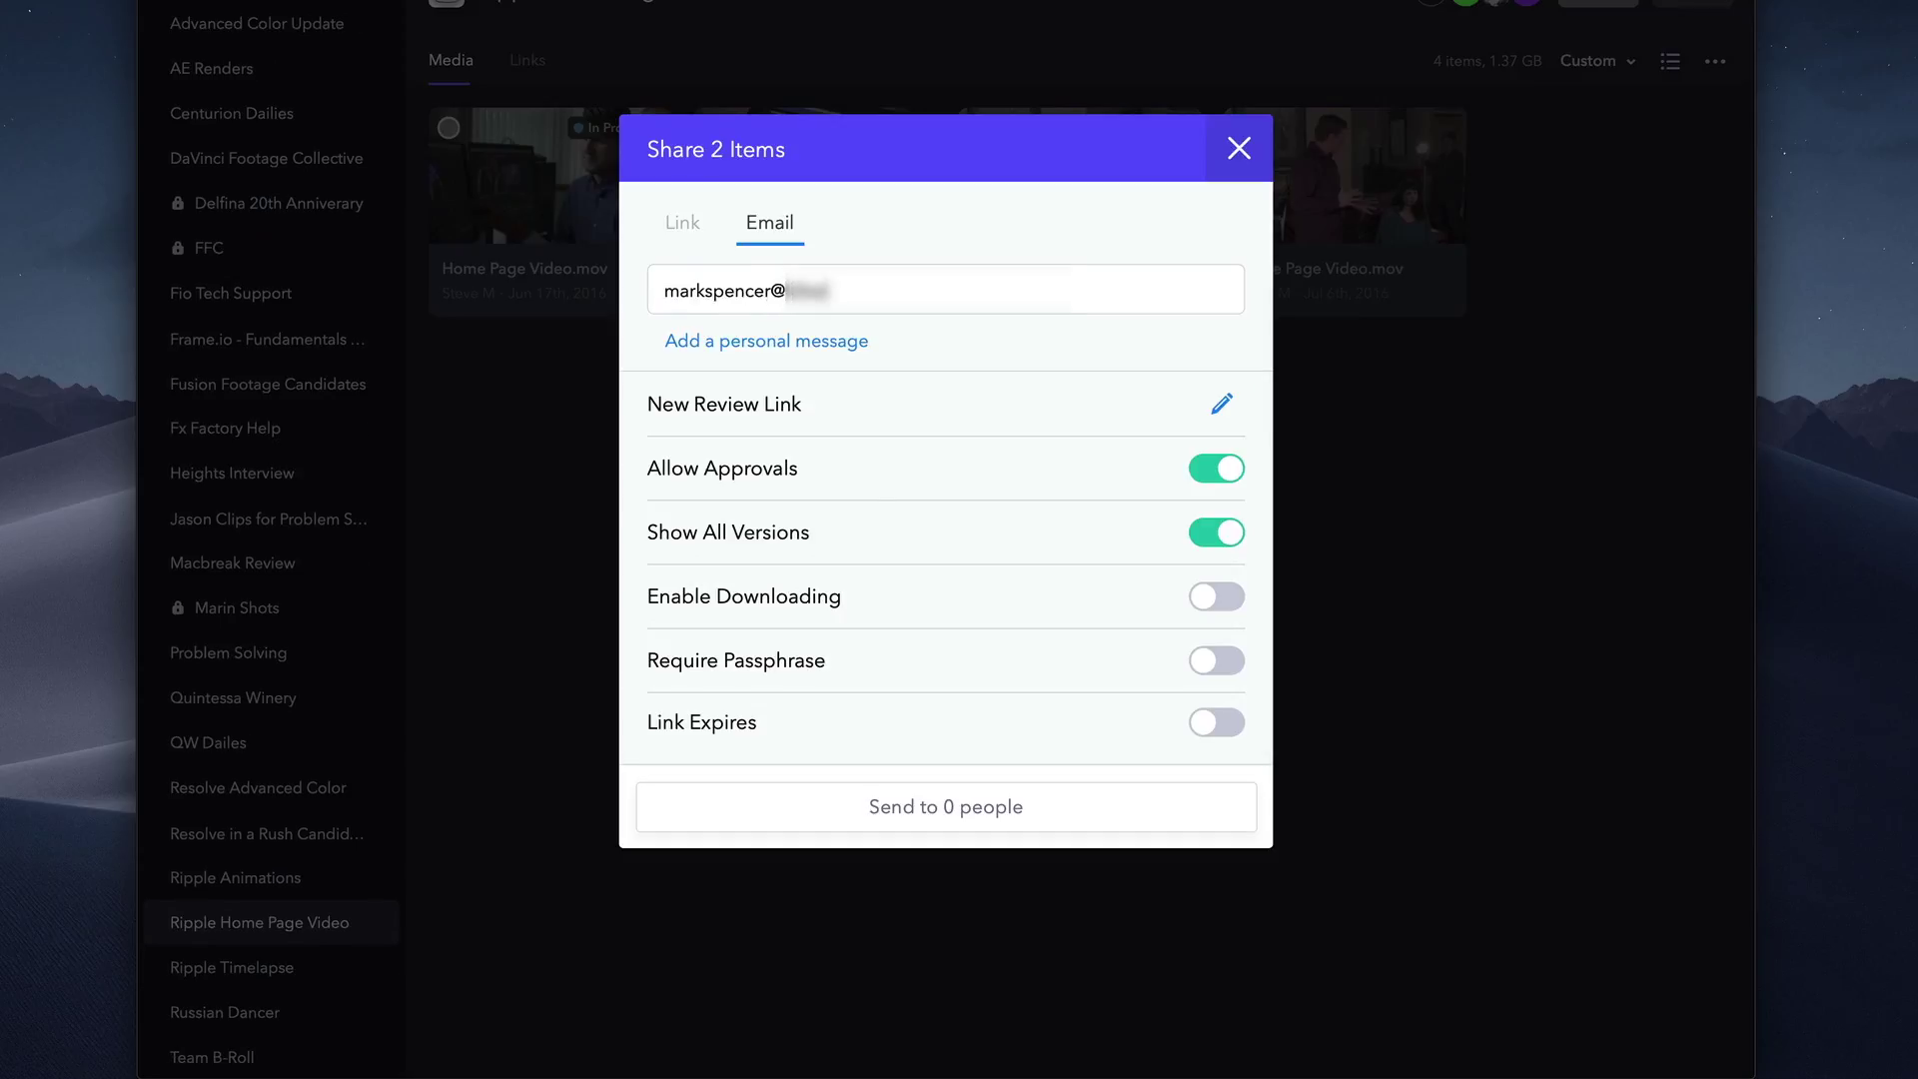
{"action": "left_click", "coordinate": [1225, 600]}
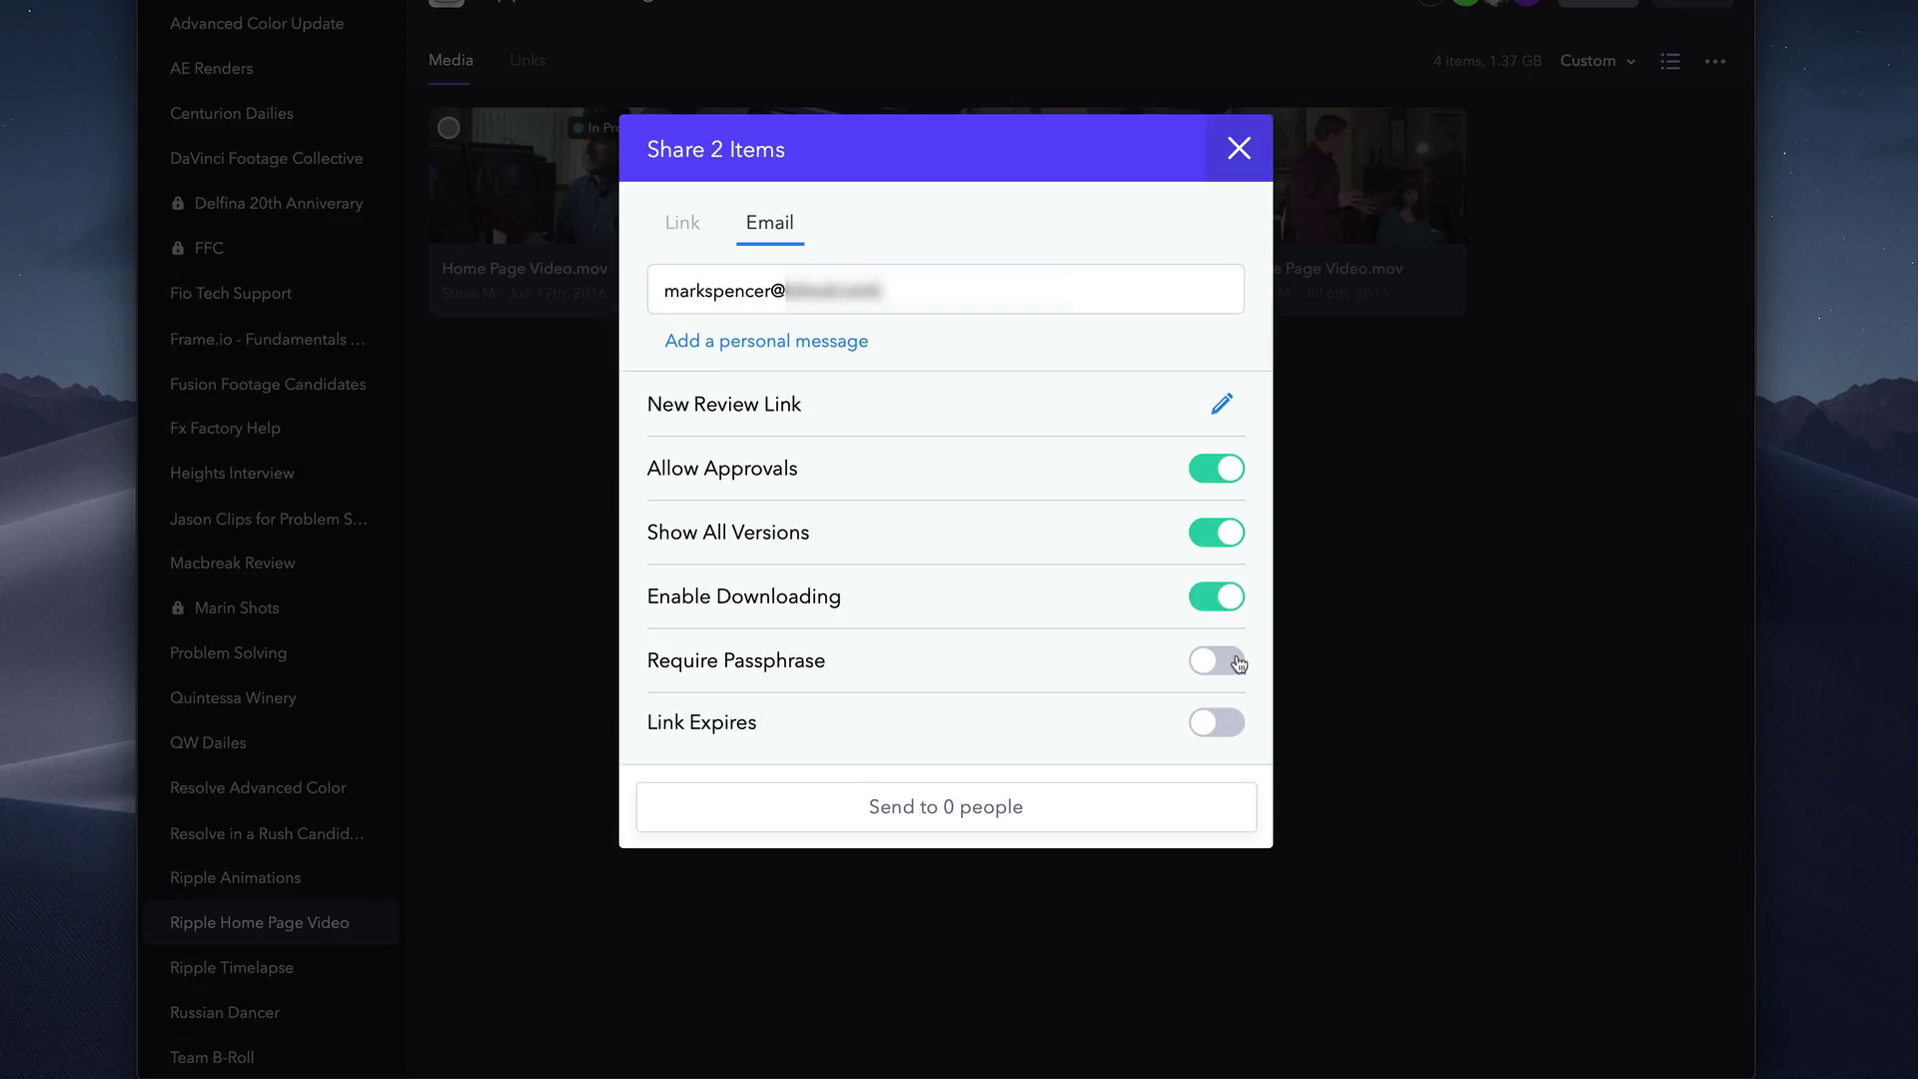
{"action": "left_click", "coordinate": [1237, 663]}
Make the link expire January 31st, 2019, and send it.
{"action": "scroll", "coordinate": [947, 470], "scroll_direction": "down", "scroll_amount": 1}
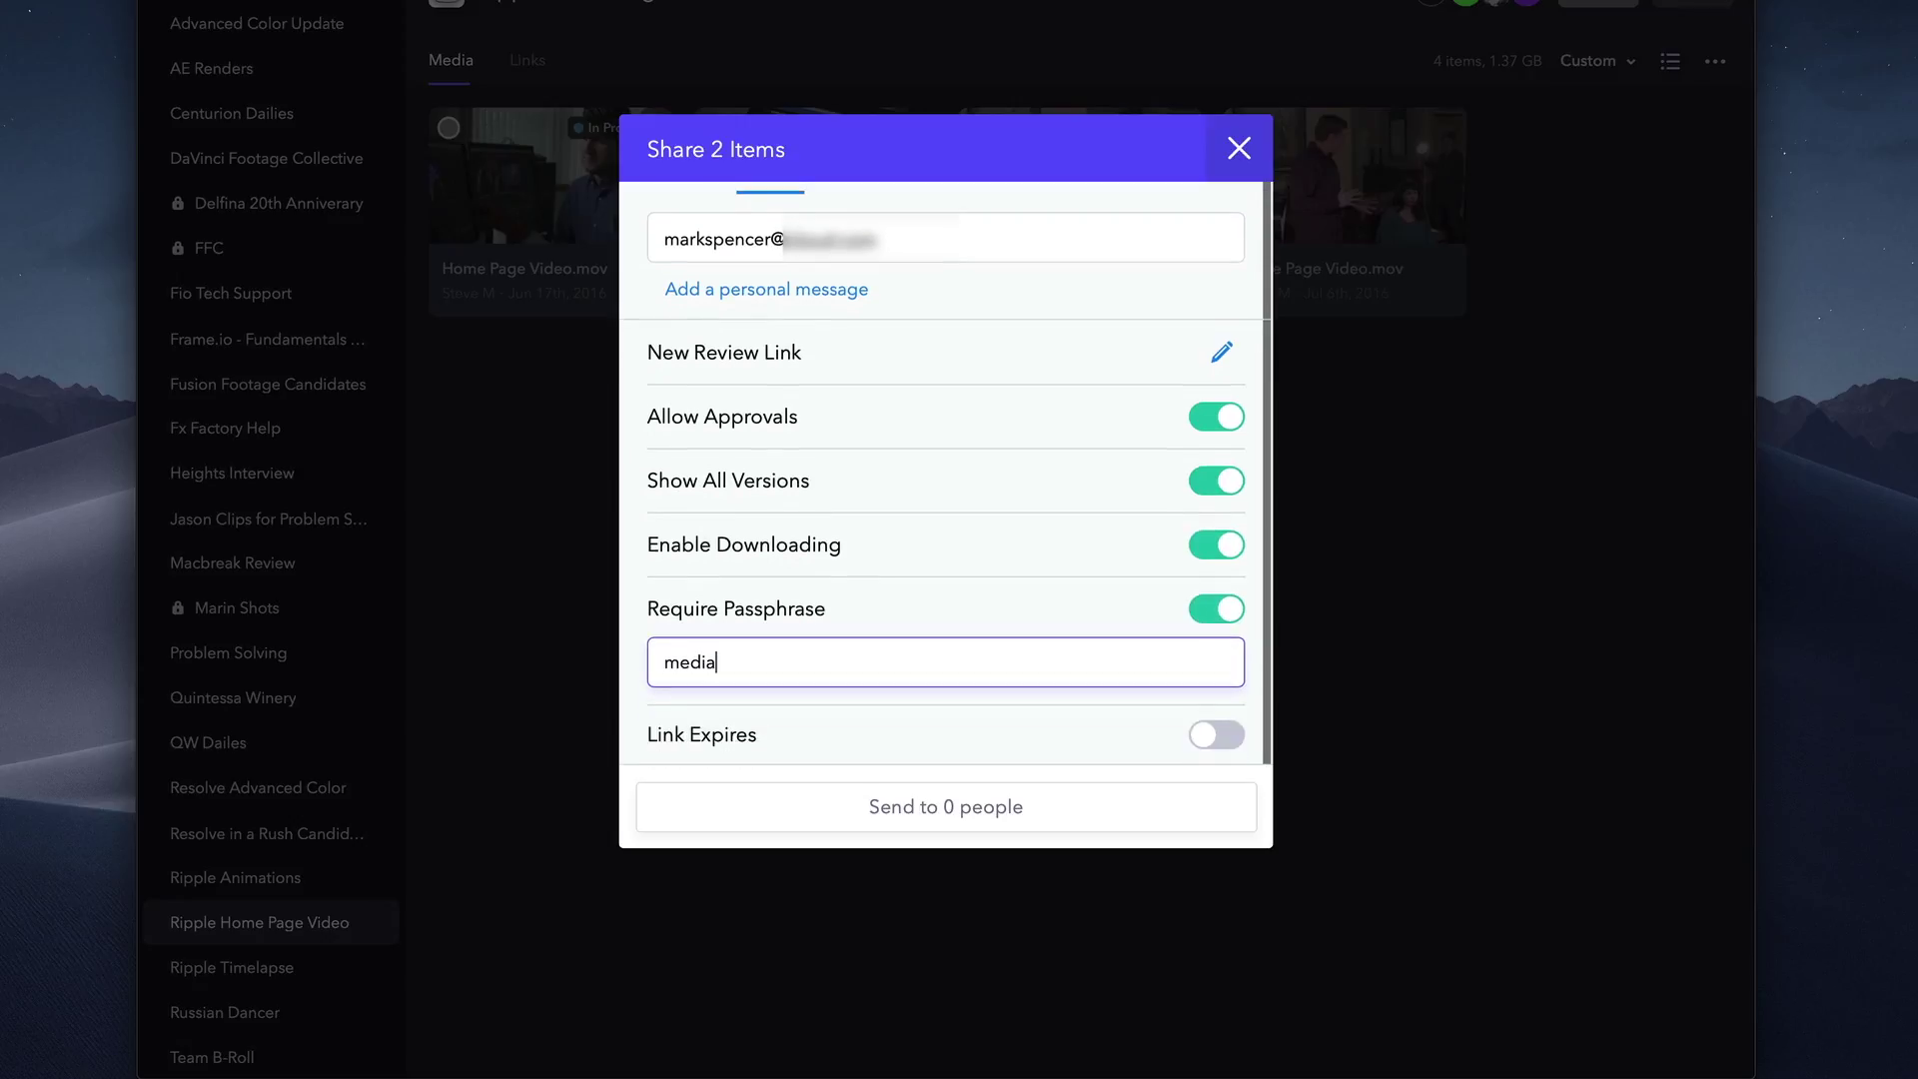
{"action": "left_click", "coordinate": [1235, 745]}
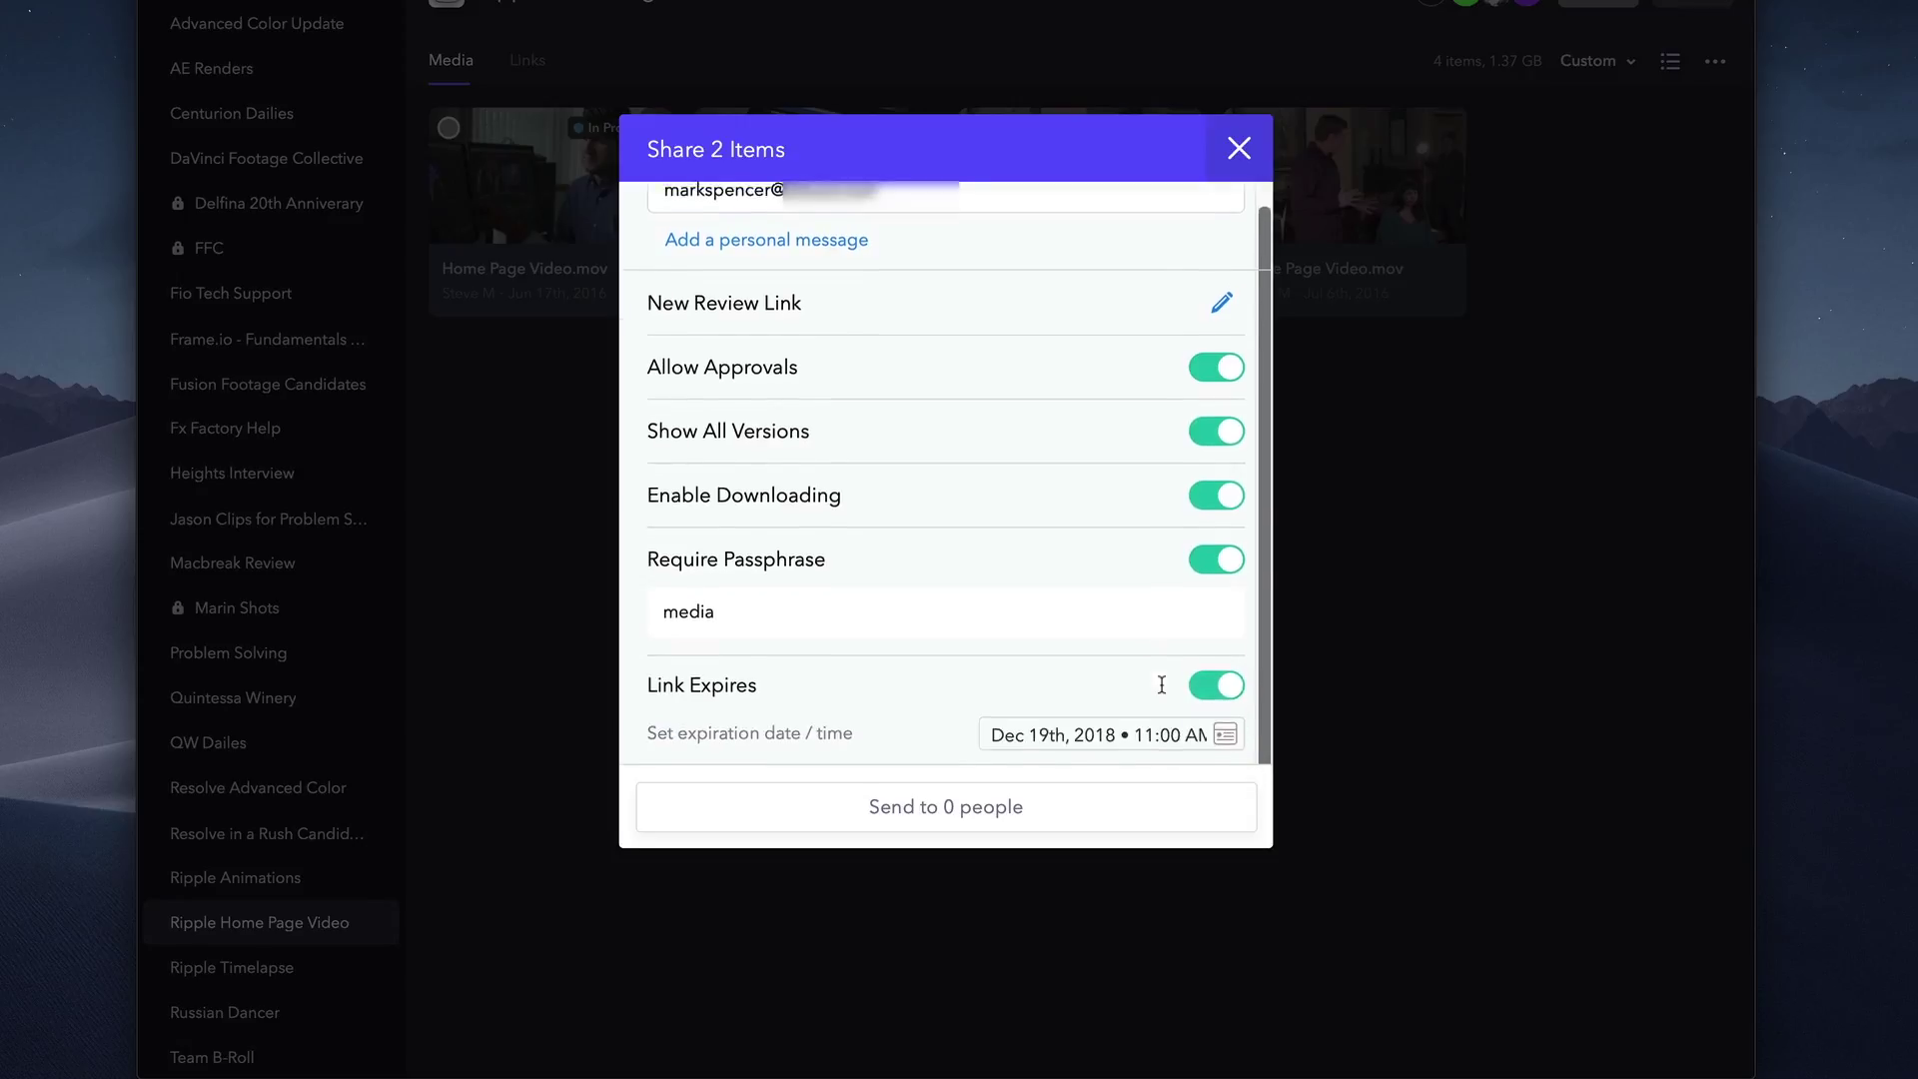
{"action": "left_click", "coordinate": [1220, 737]}
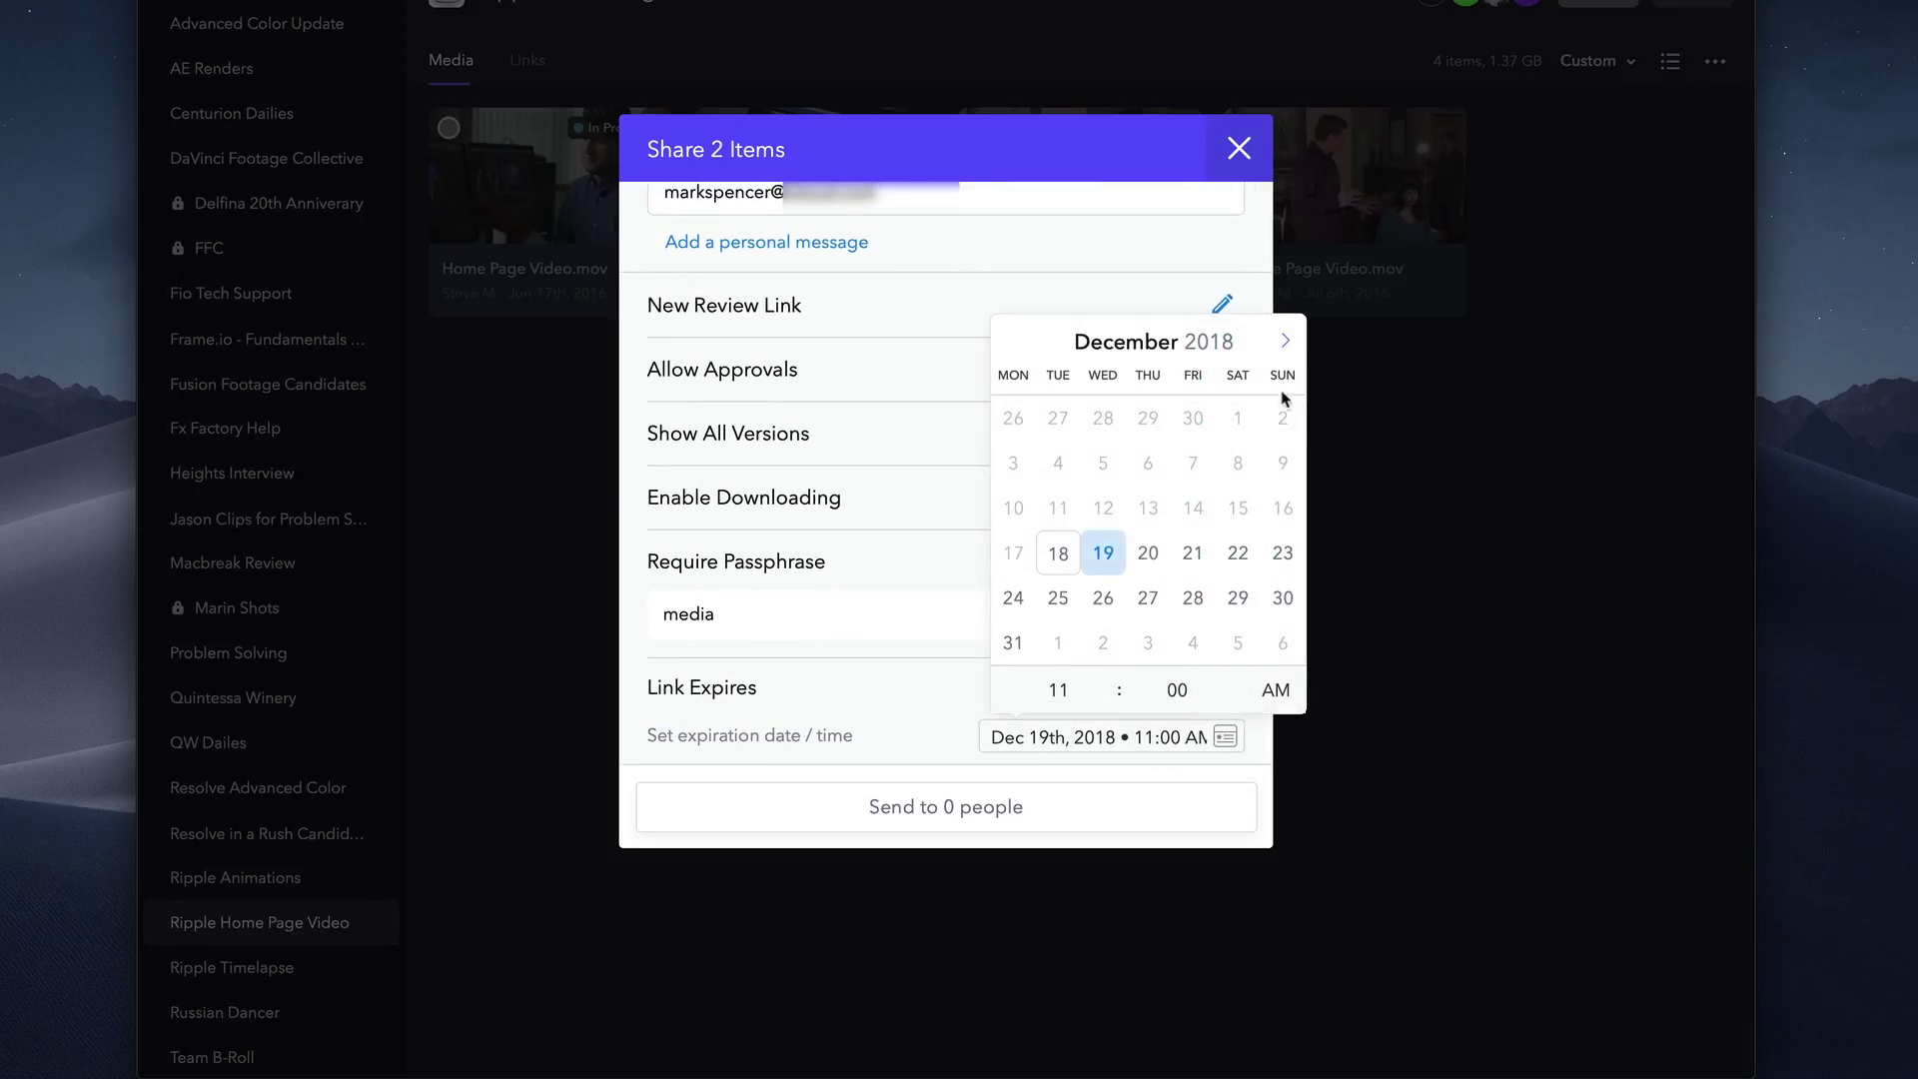
{"action": "left_click", "coordinate": [1285, 340]}
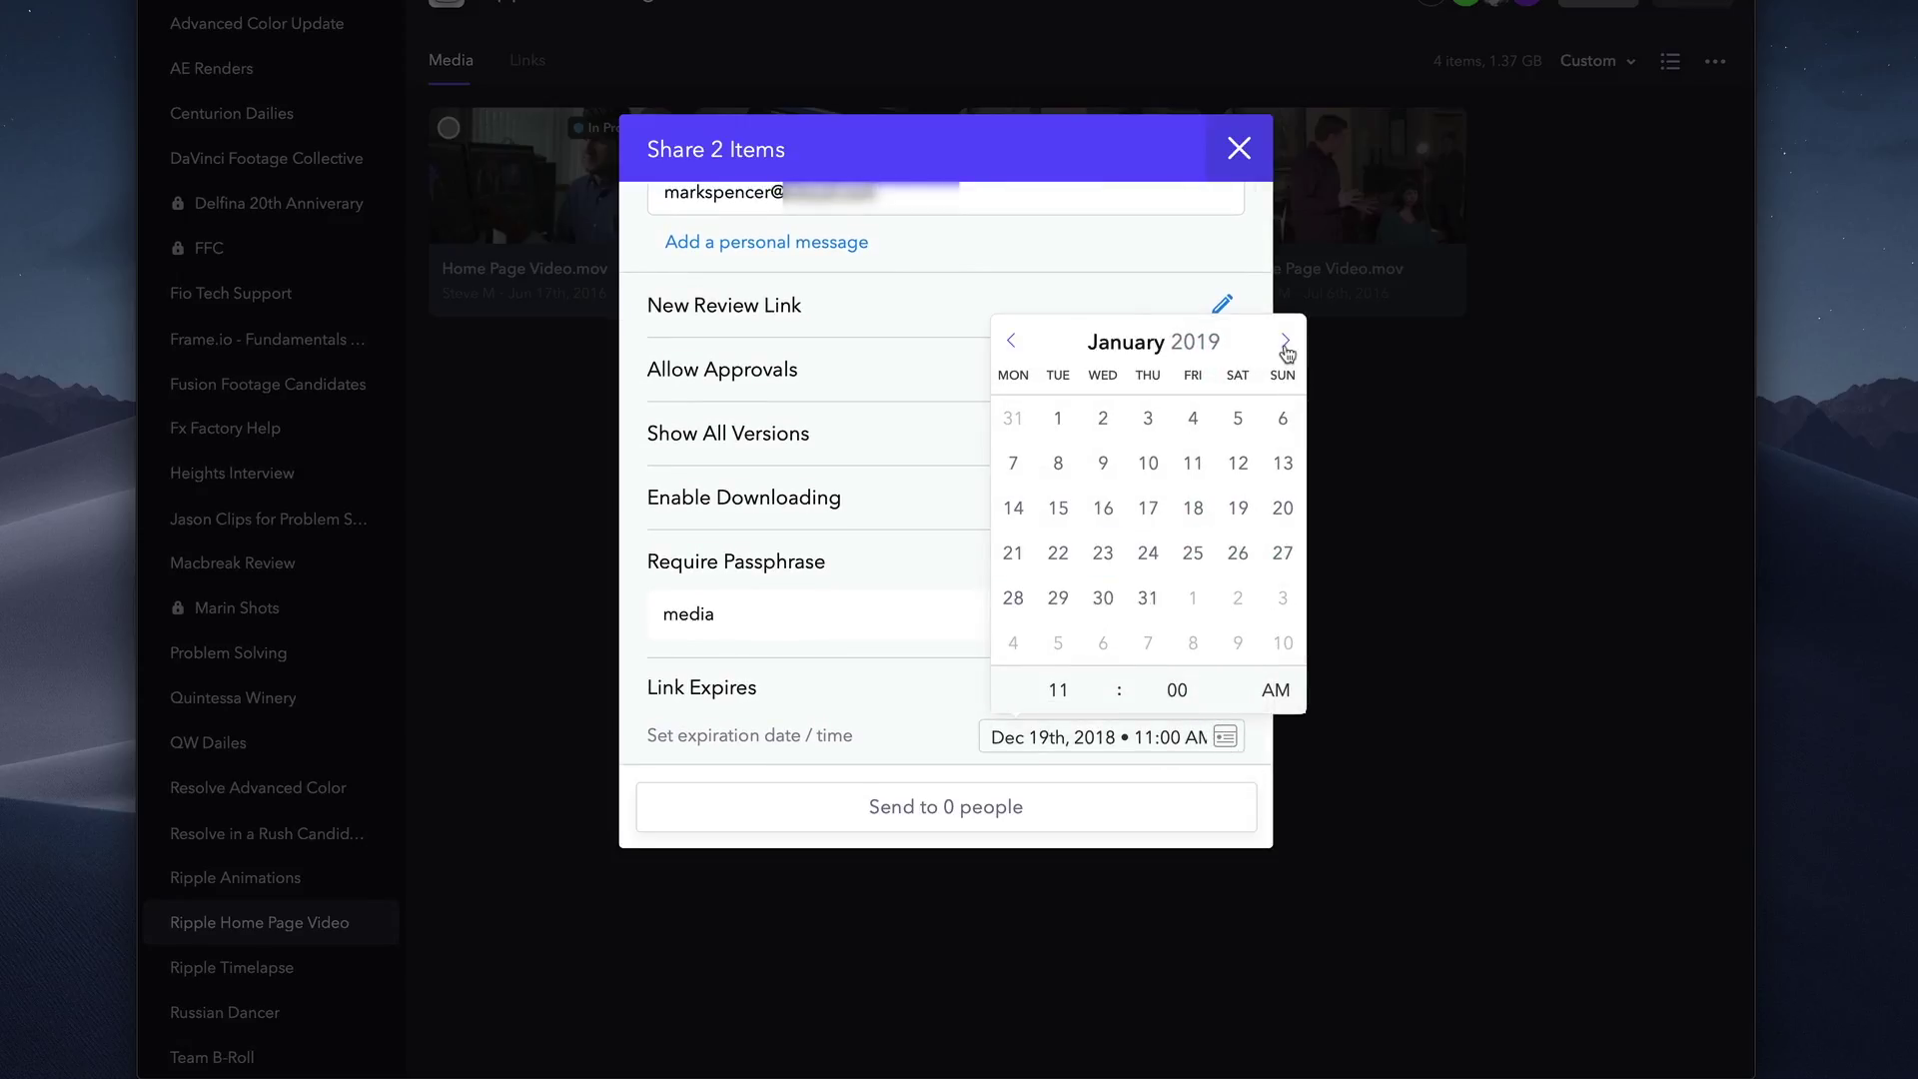
{"action": "left_click", "coordinate": [1149, 600]}
{"action": "left_click", "coordinate": [969, 744]}
{"action": "scroll", "coordinate": [971, 741], "scroll_direction": "up", "scroll_amount": 2}
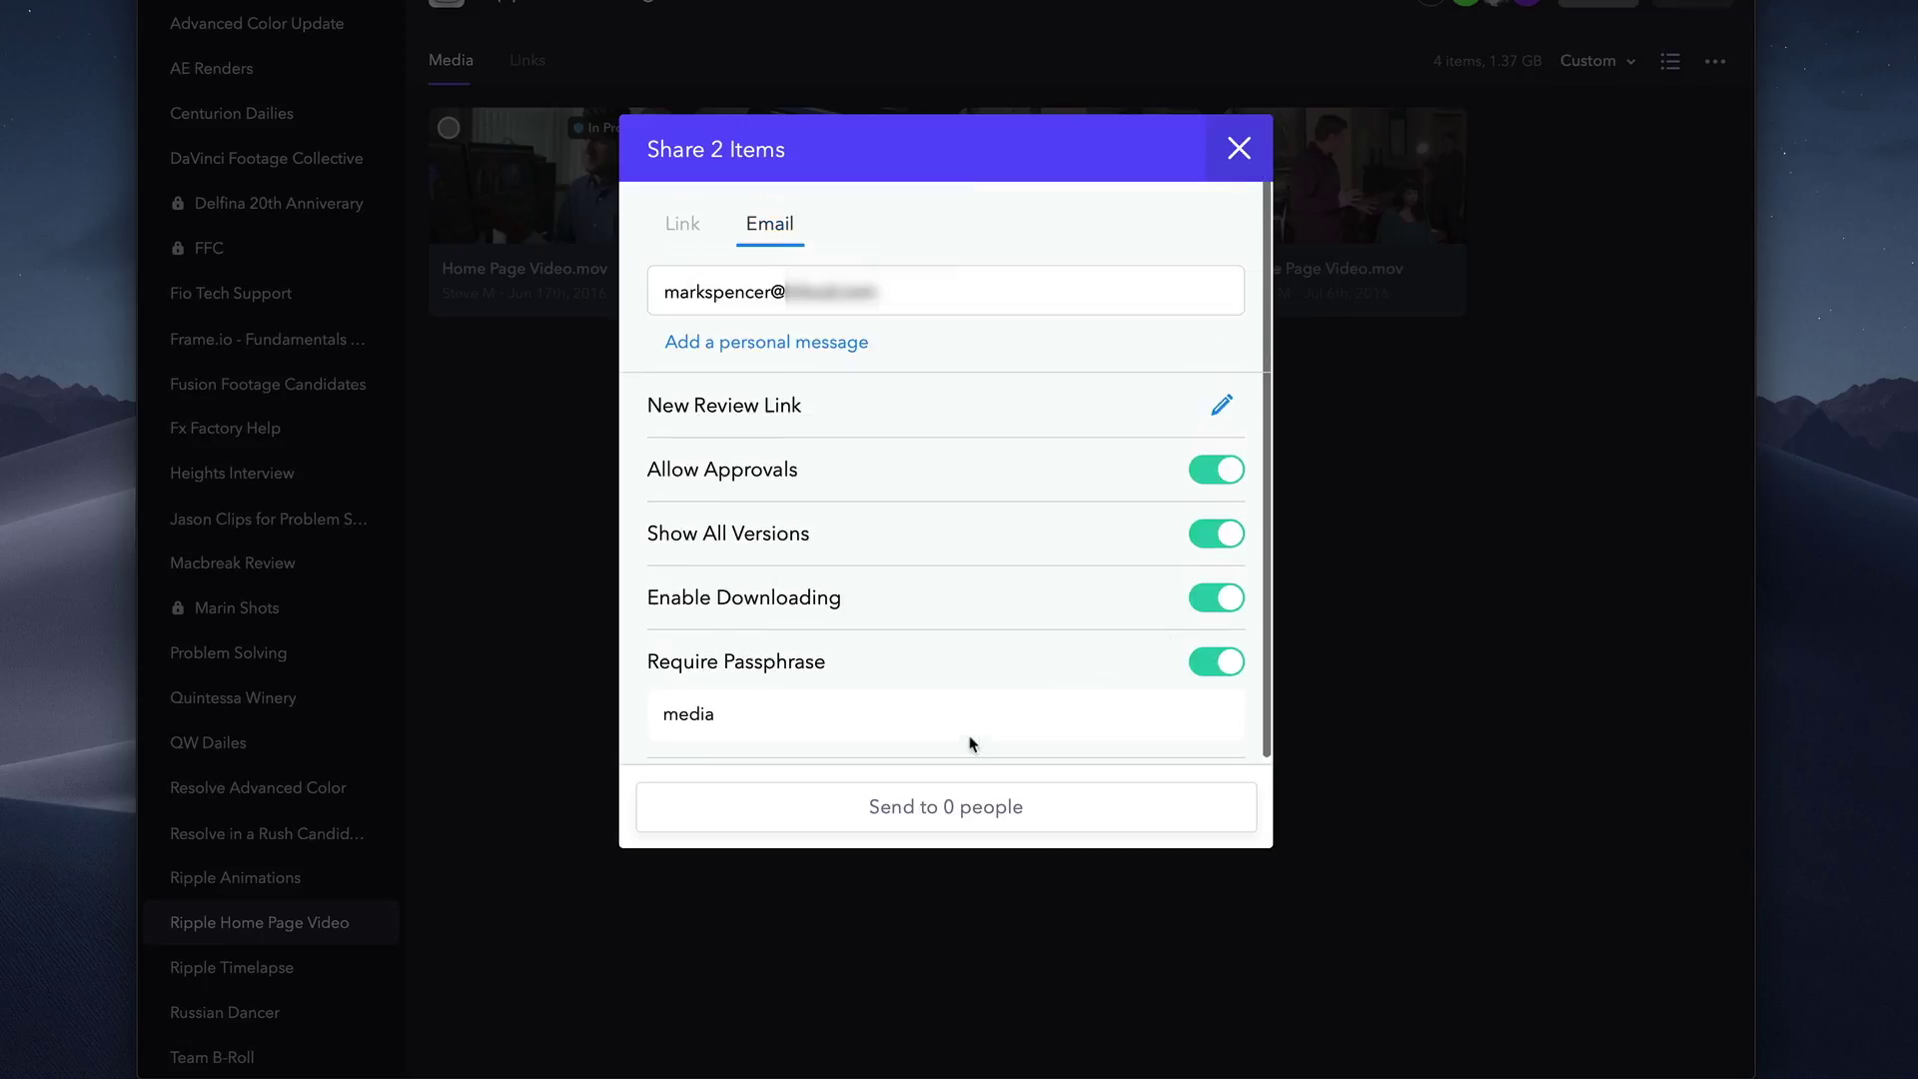
{"action": "key", "text": "Return"}
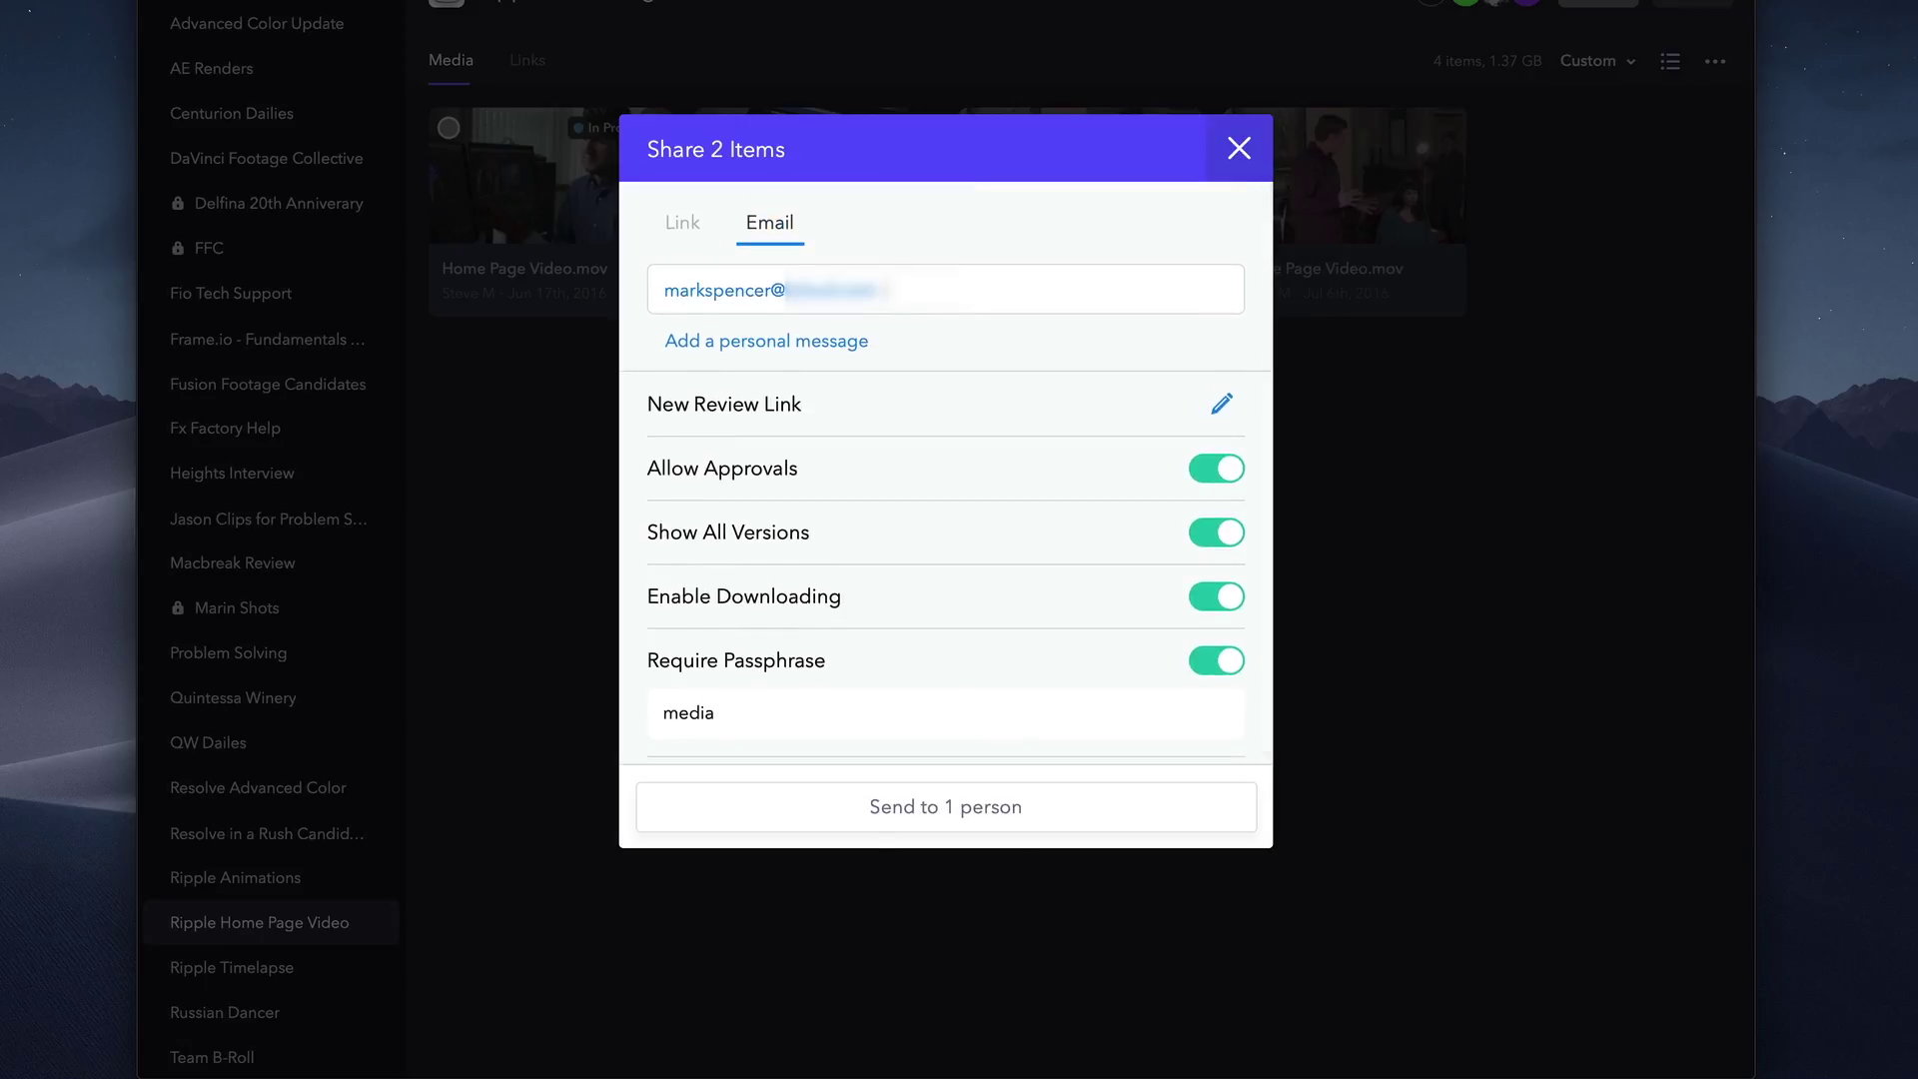
{"action": "left_click", "coordinate": [939, 814]}
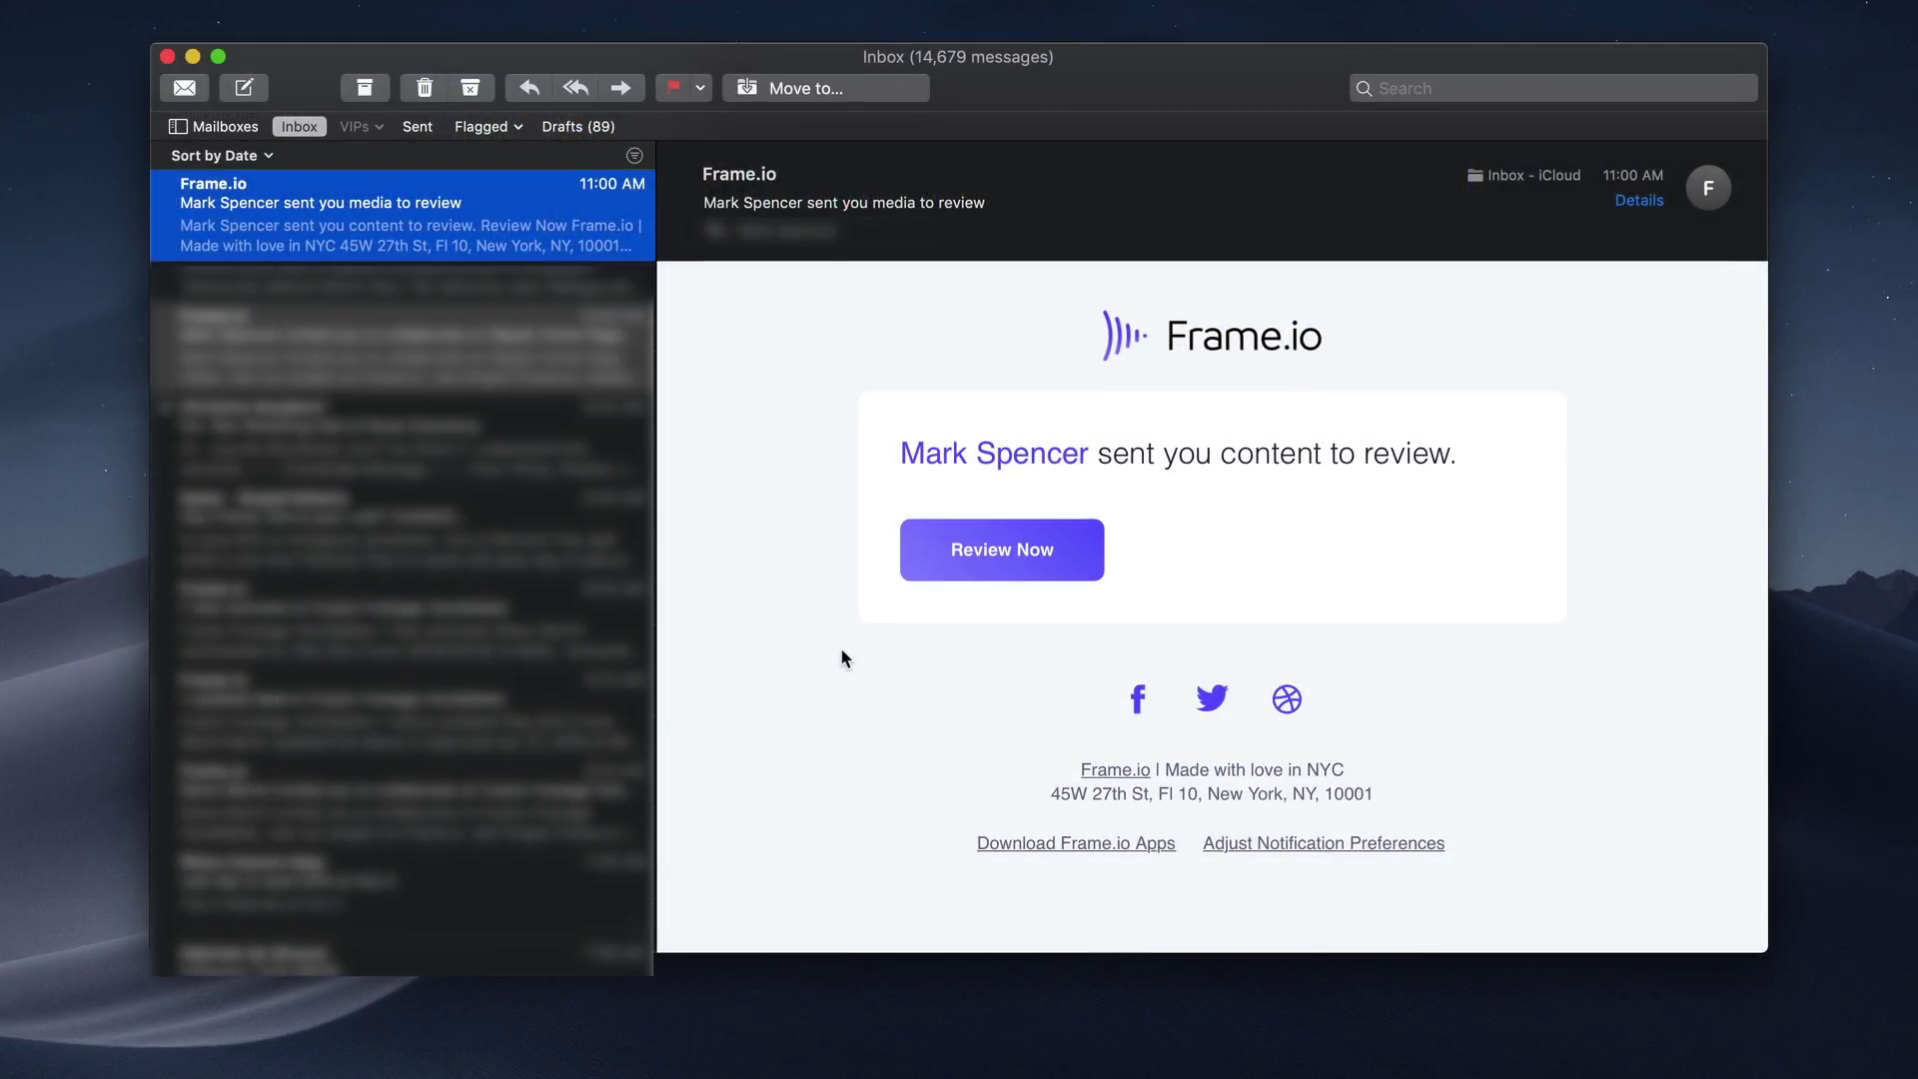
Open the e-mailed review link with its passphrase and open Home Page Video.mov.
{"action": "left_click", "coordinate": [982, 551]}
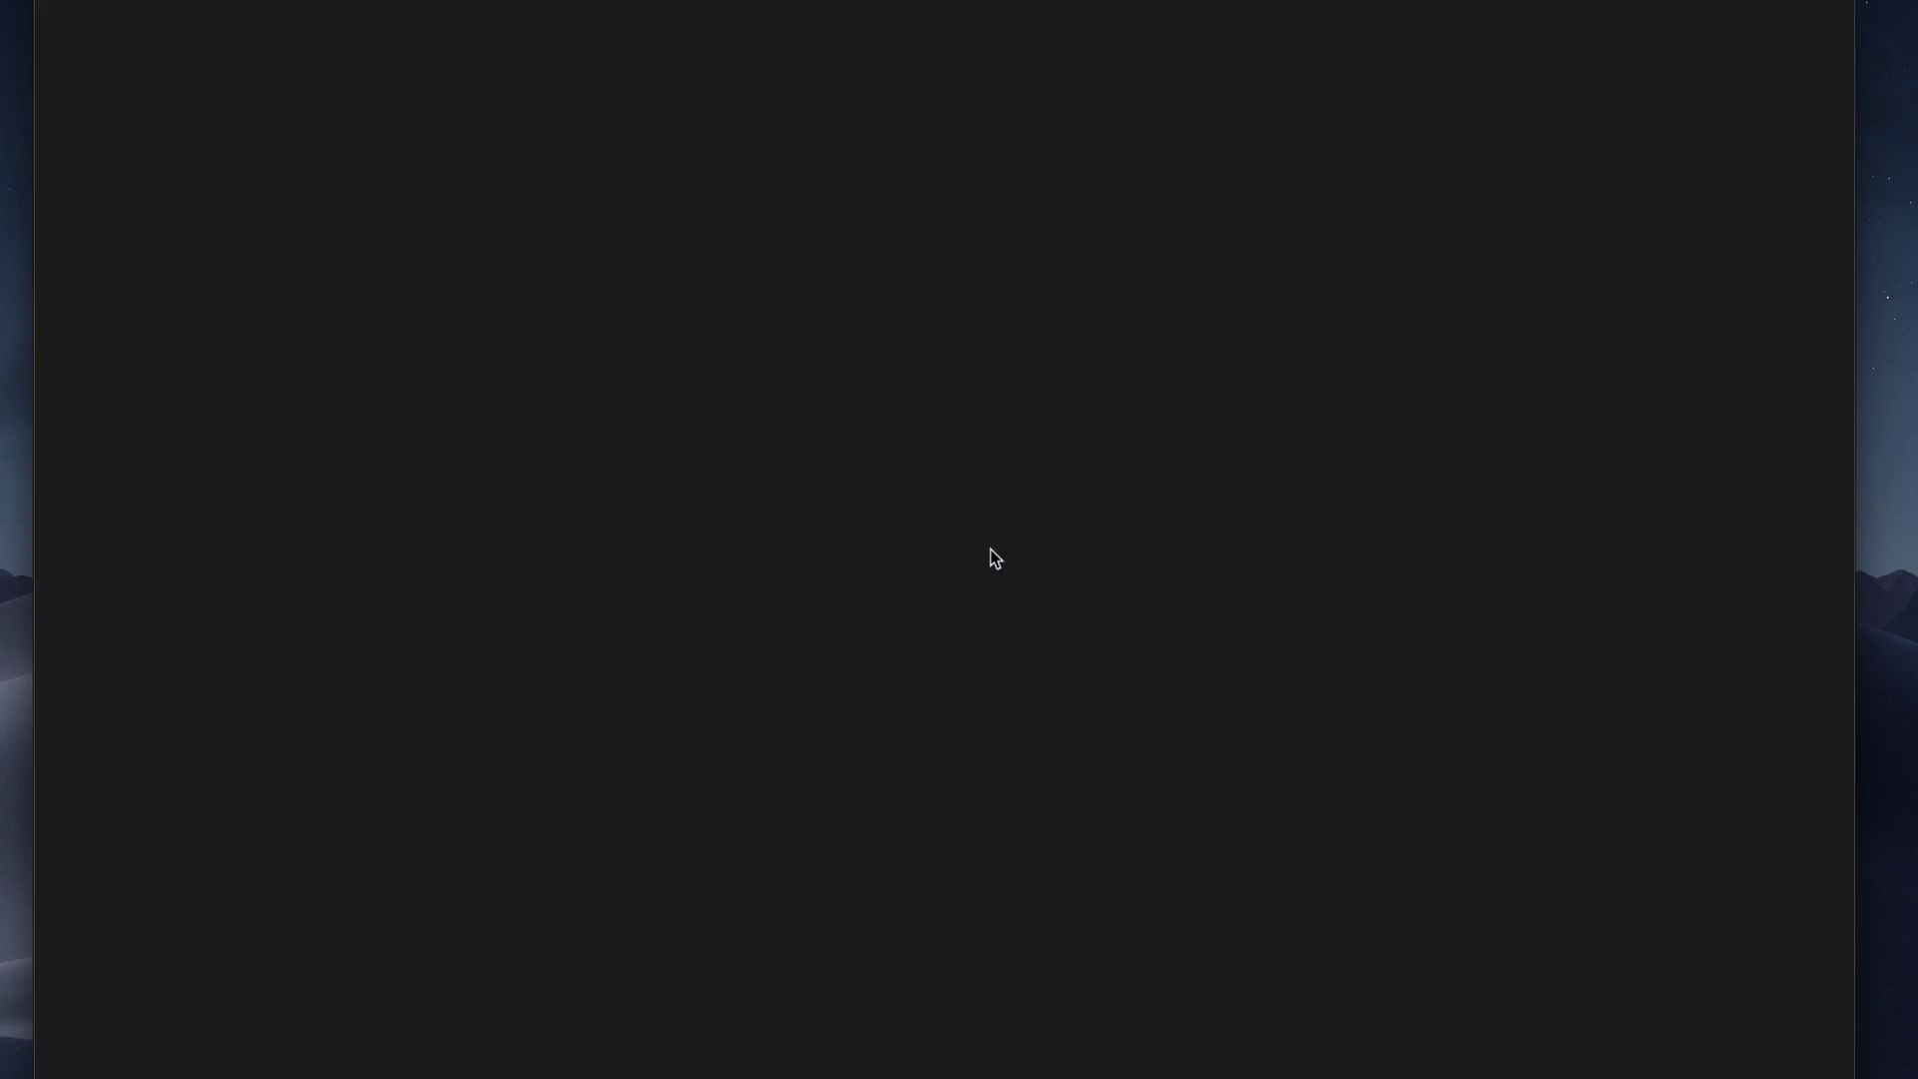
{"action": "left_click", "coordinate": [873, 540]}
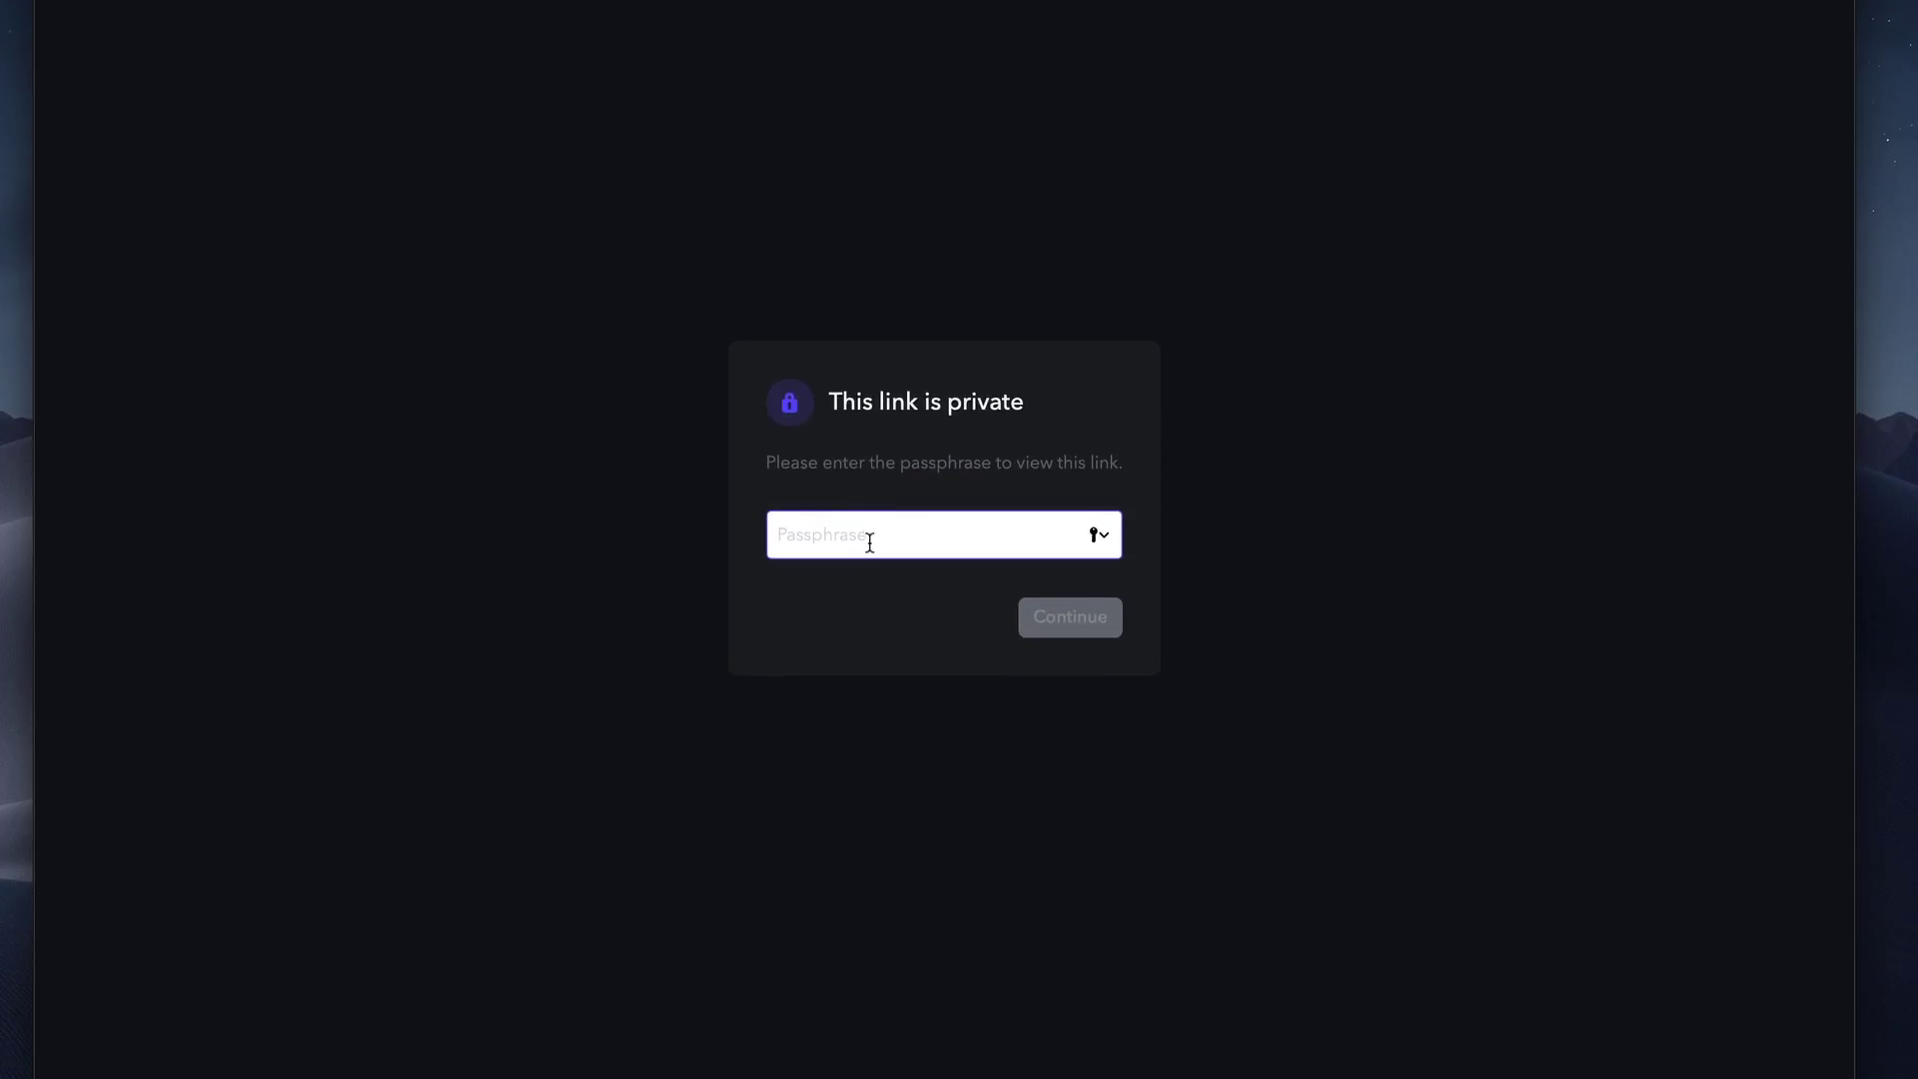
{"action": "type", "text": "•••••"}
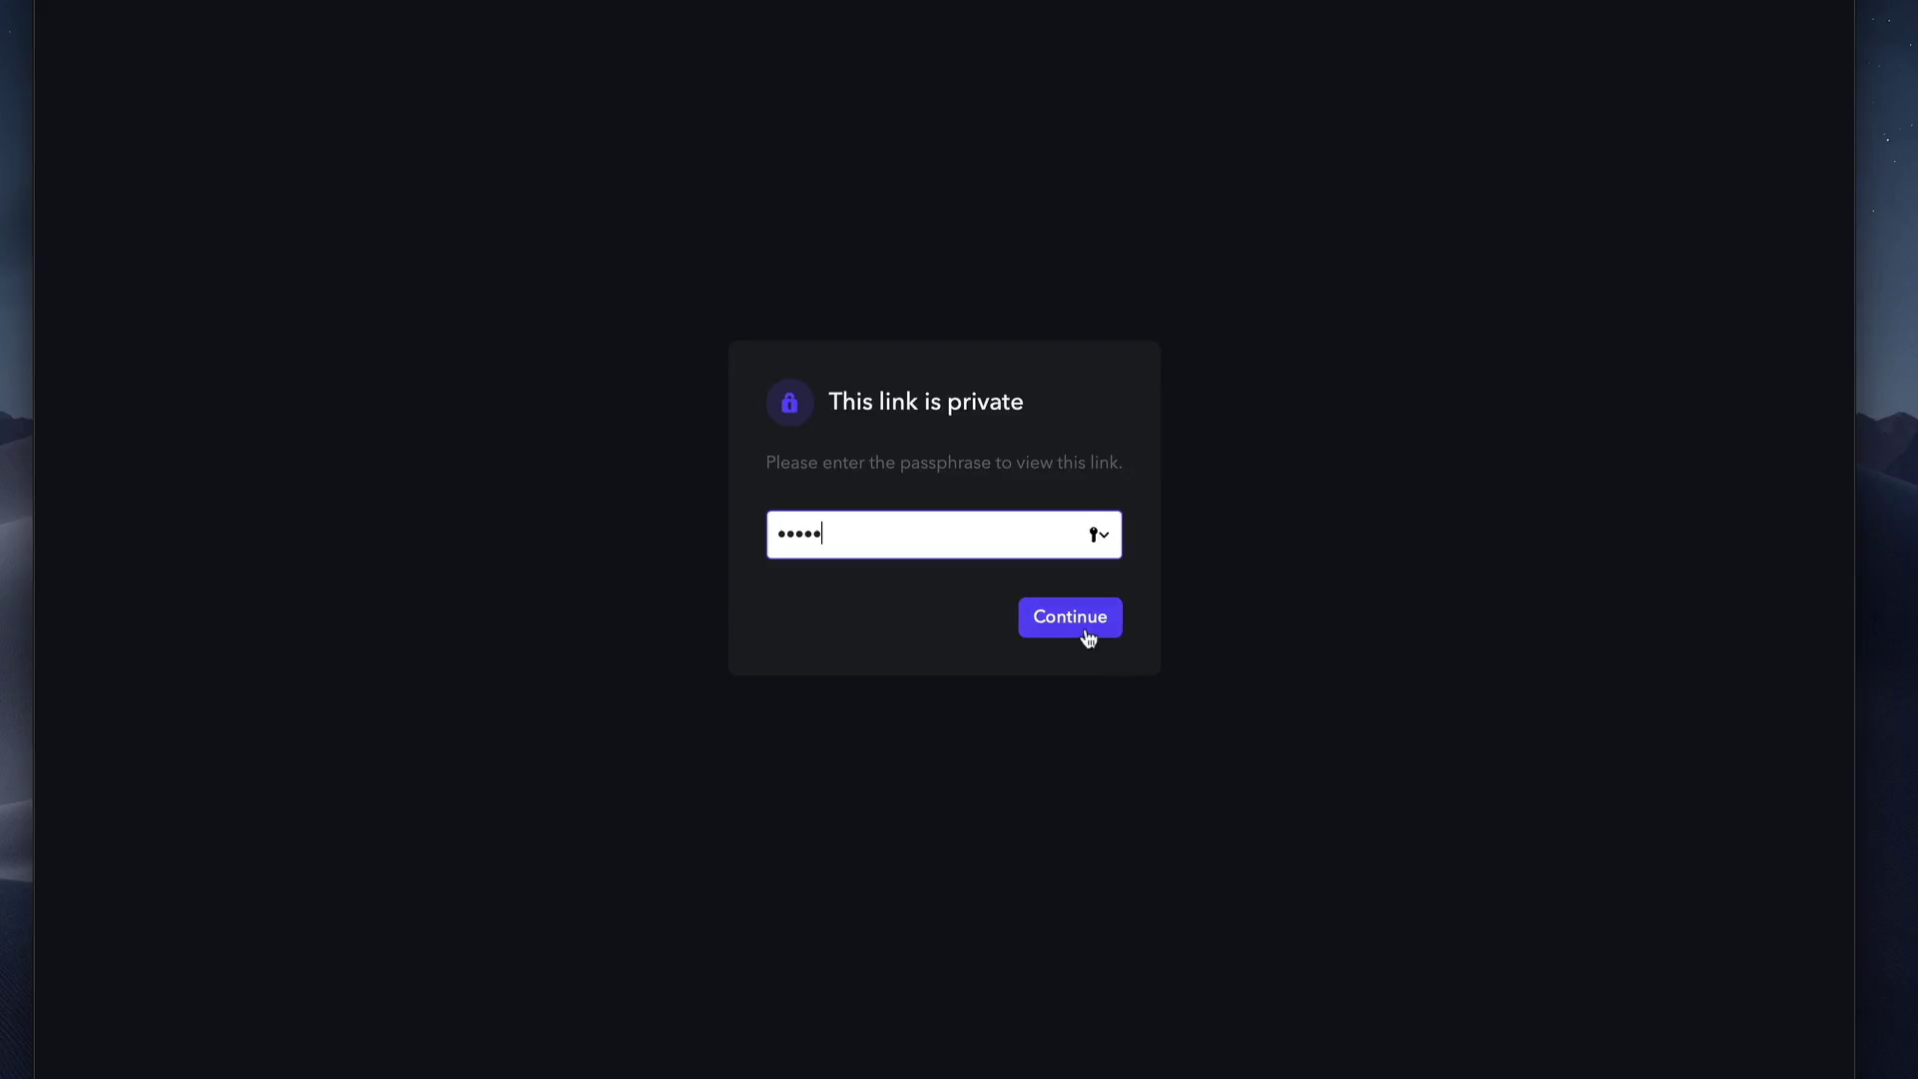
{"action": "left_click", "coordinate": [1081, 629]}
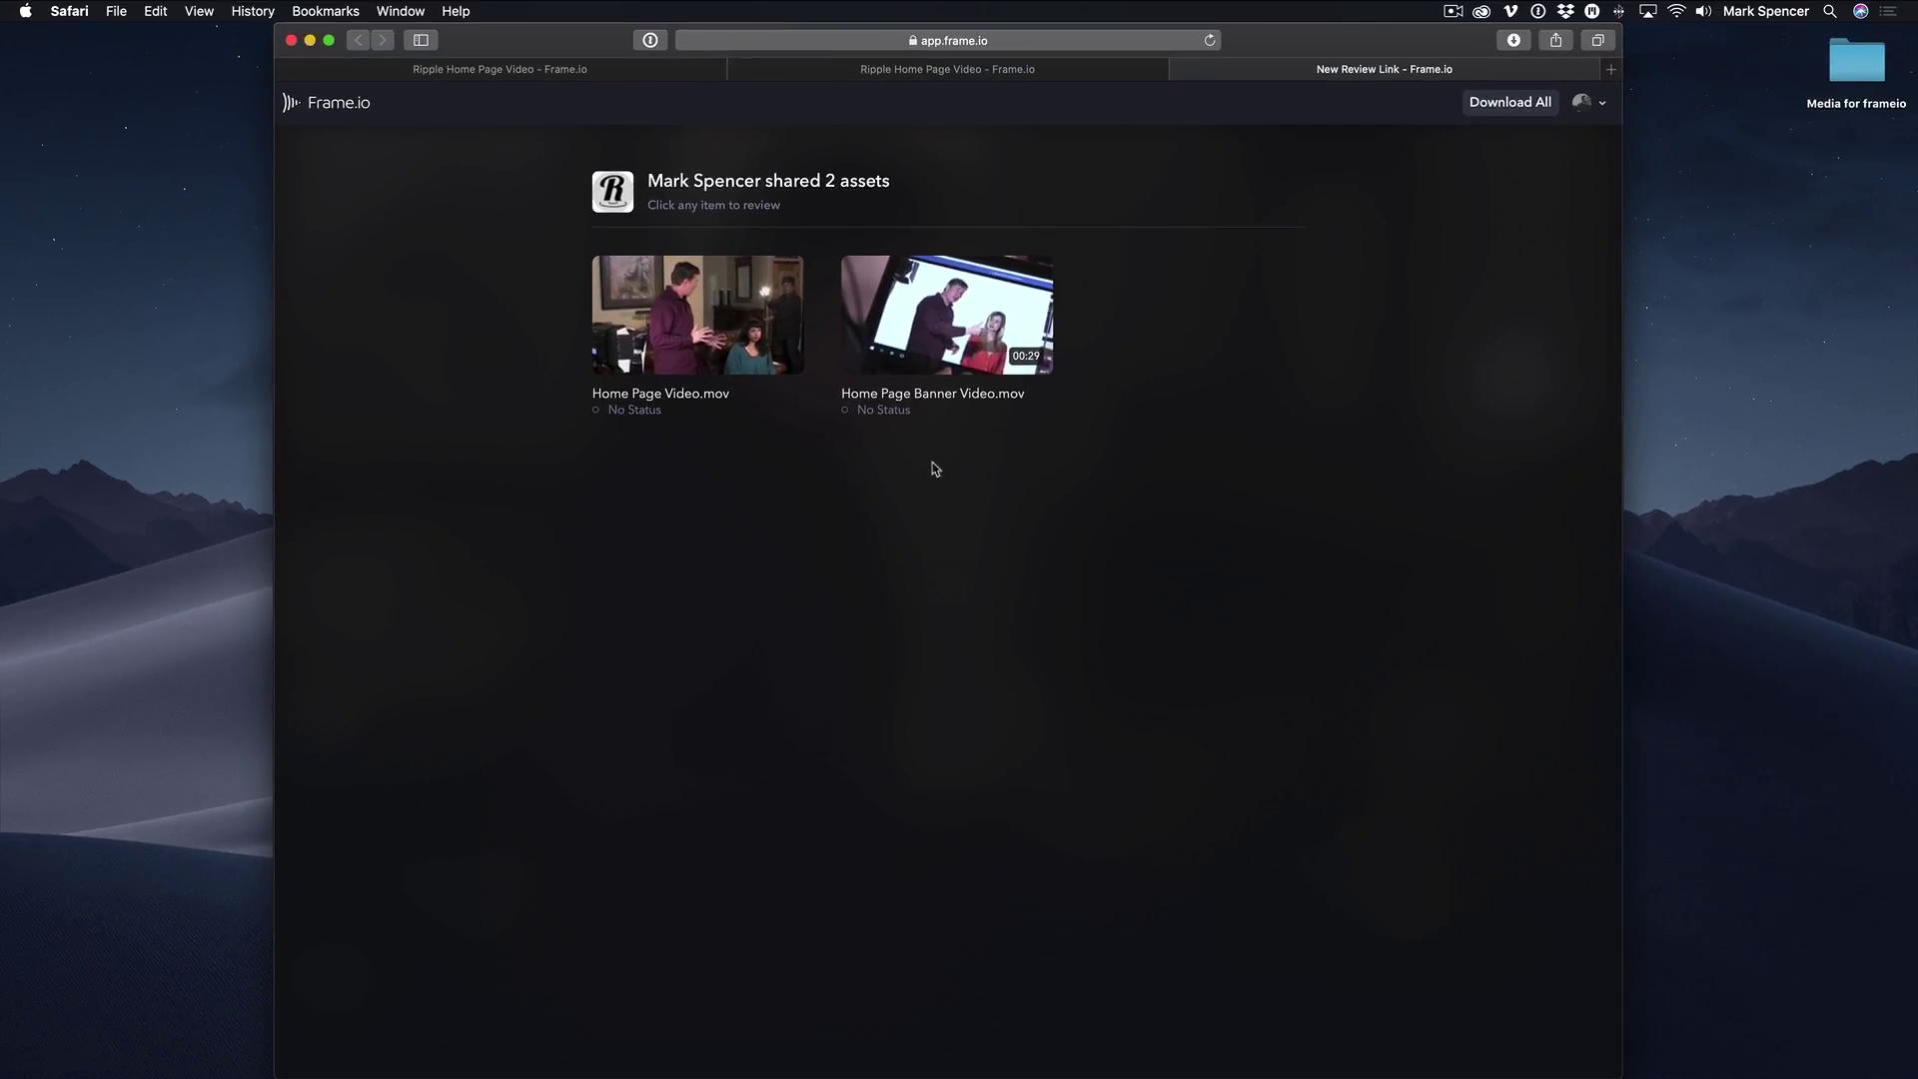
{"action": "left_click", "coordinate": [707, 334]}
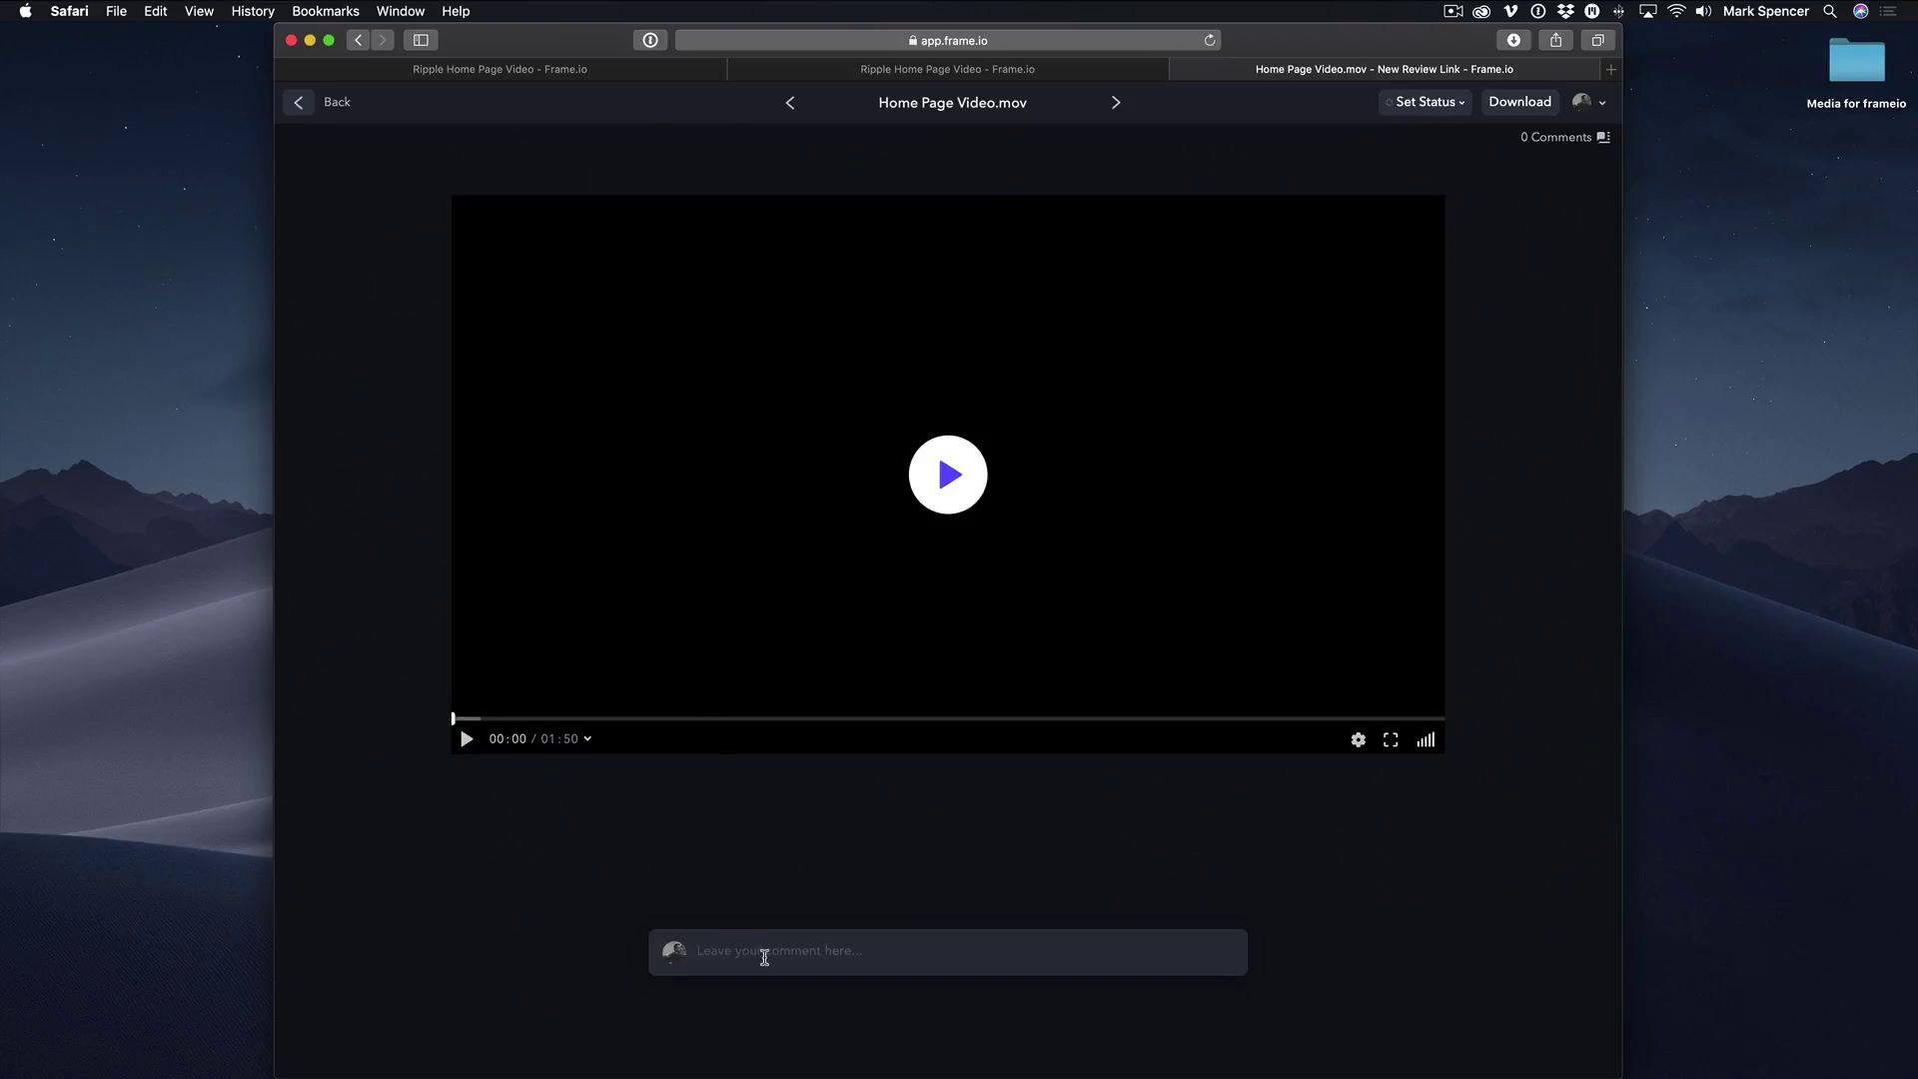
At 00:50, post the comment 'Can you make this text color match our logo'.
{"action": "left_click", "coordinate": [765, 953]}
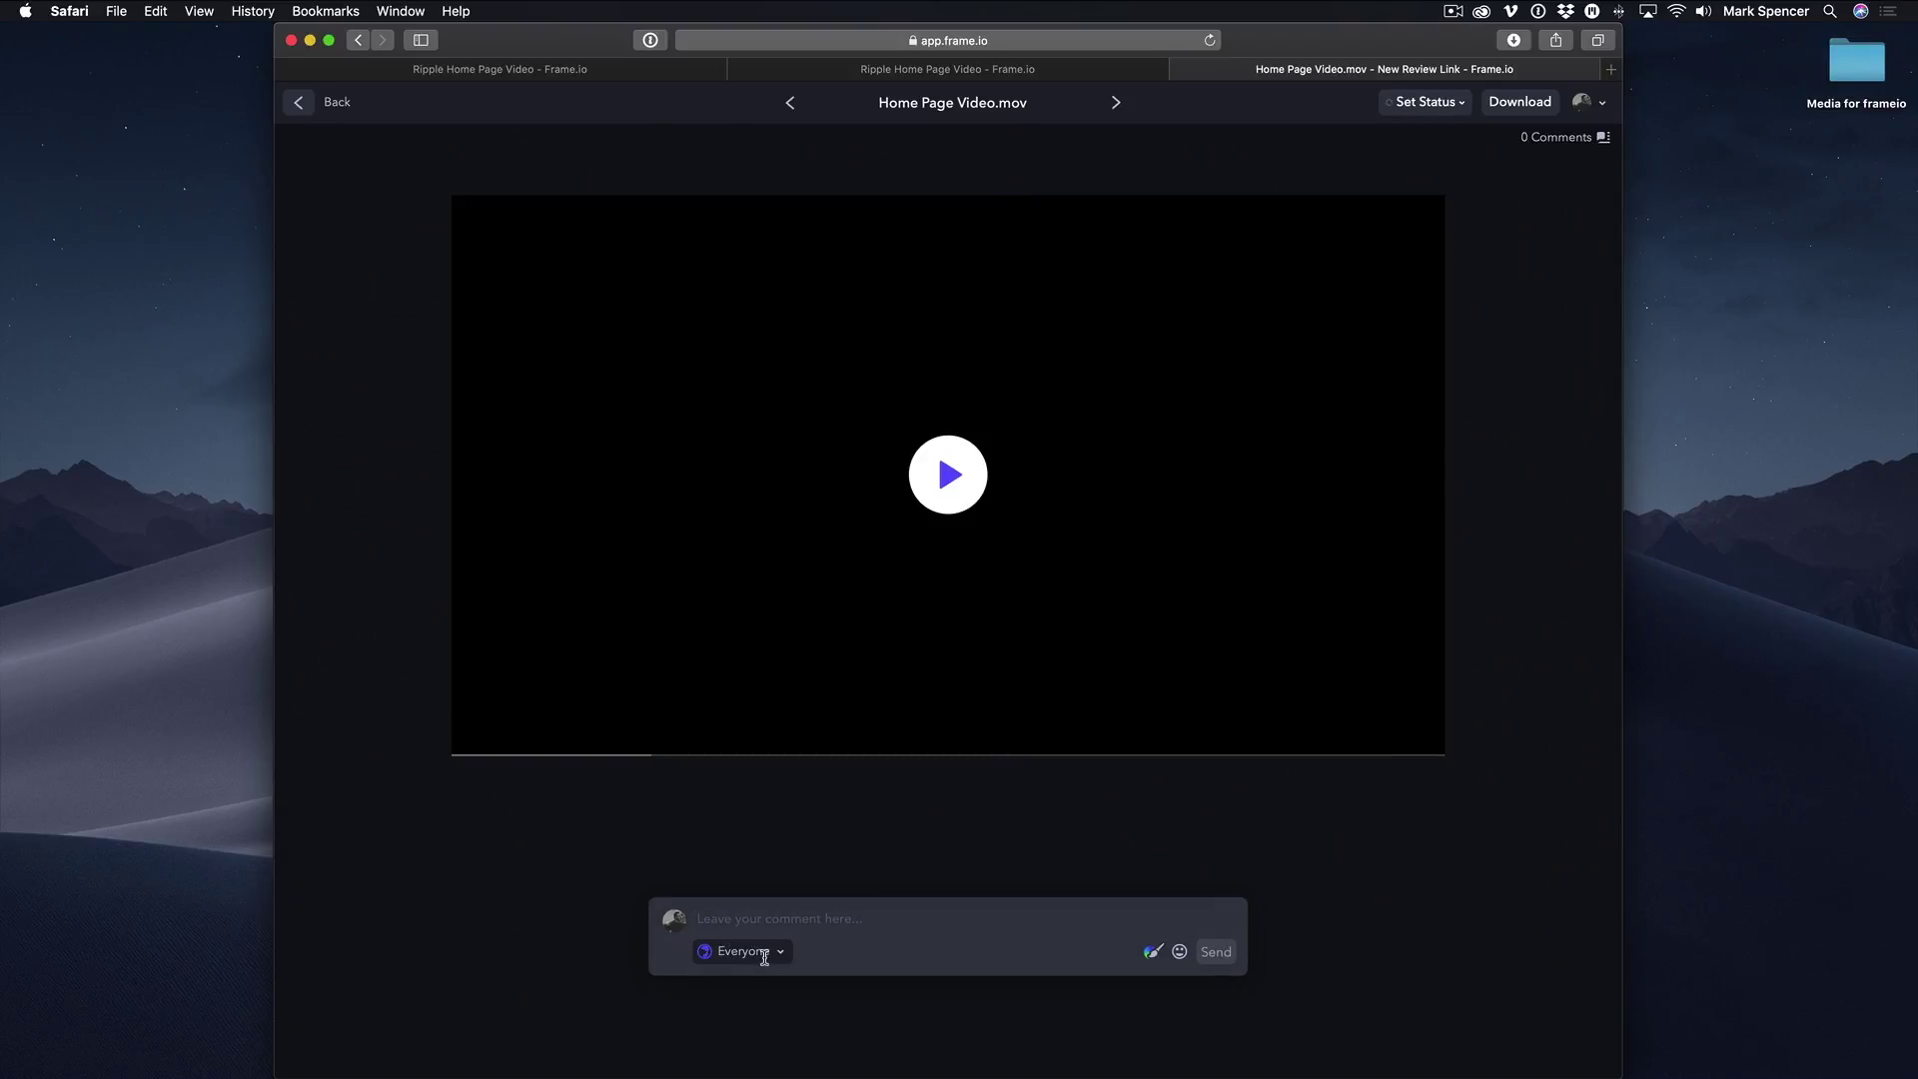
{"action": "left_click", "coordinate": [1153, 953]}
{"action": "left_click", "coordinate": [1150, 955]}
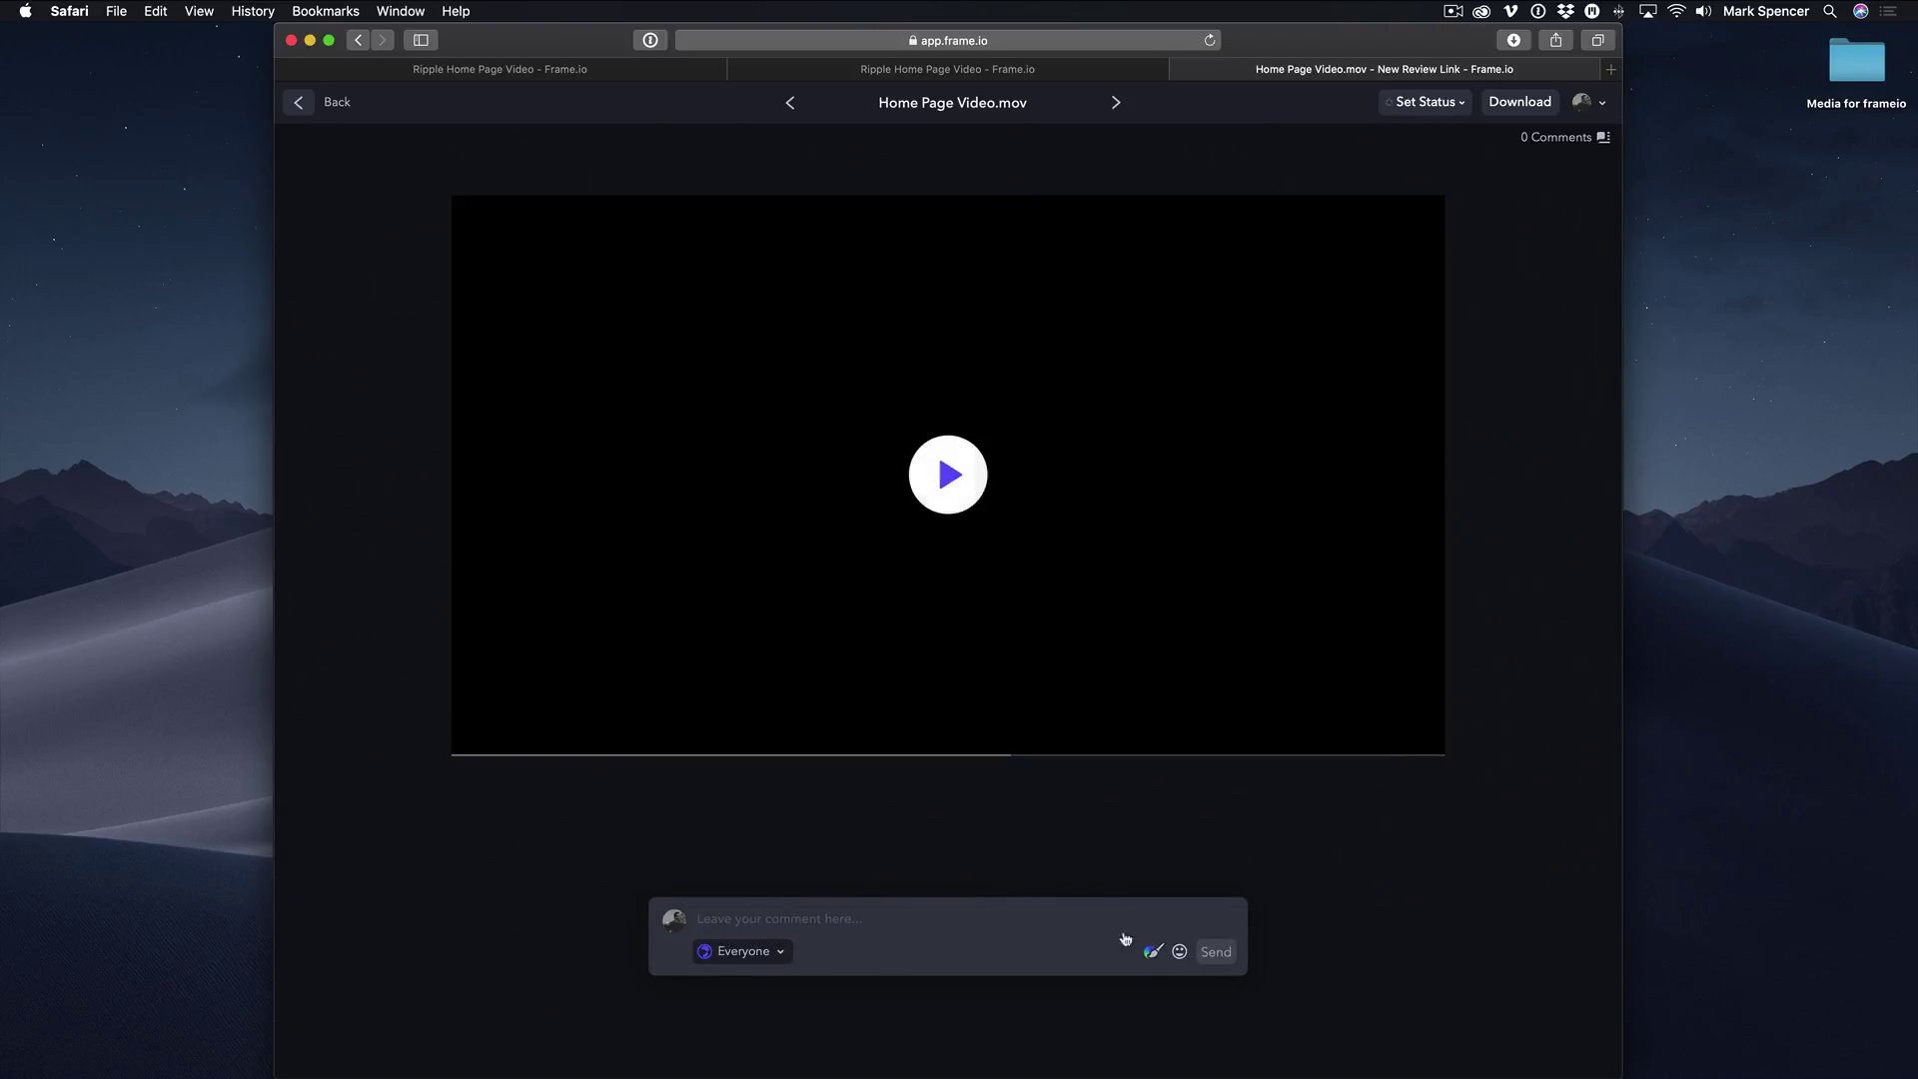
{"action": "left_click", "coordinate": [651, 718]}
{"action": "left_click_drag", "start_coordinate": [651, 718], "coordinate": [1253, 739]}
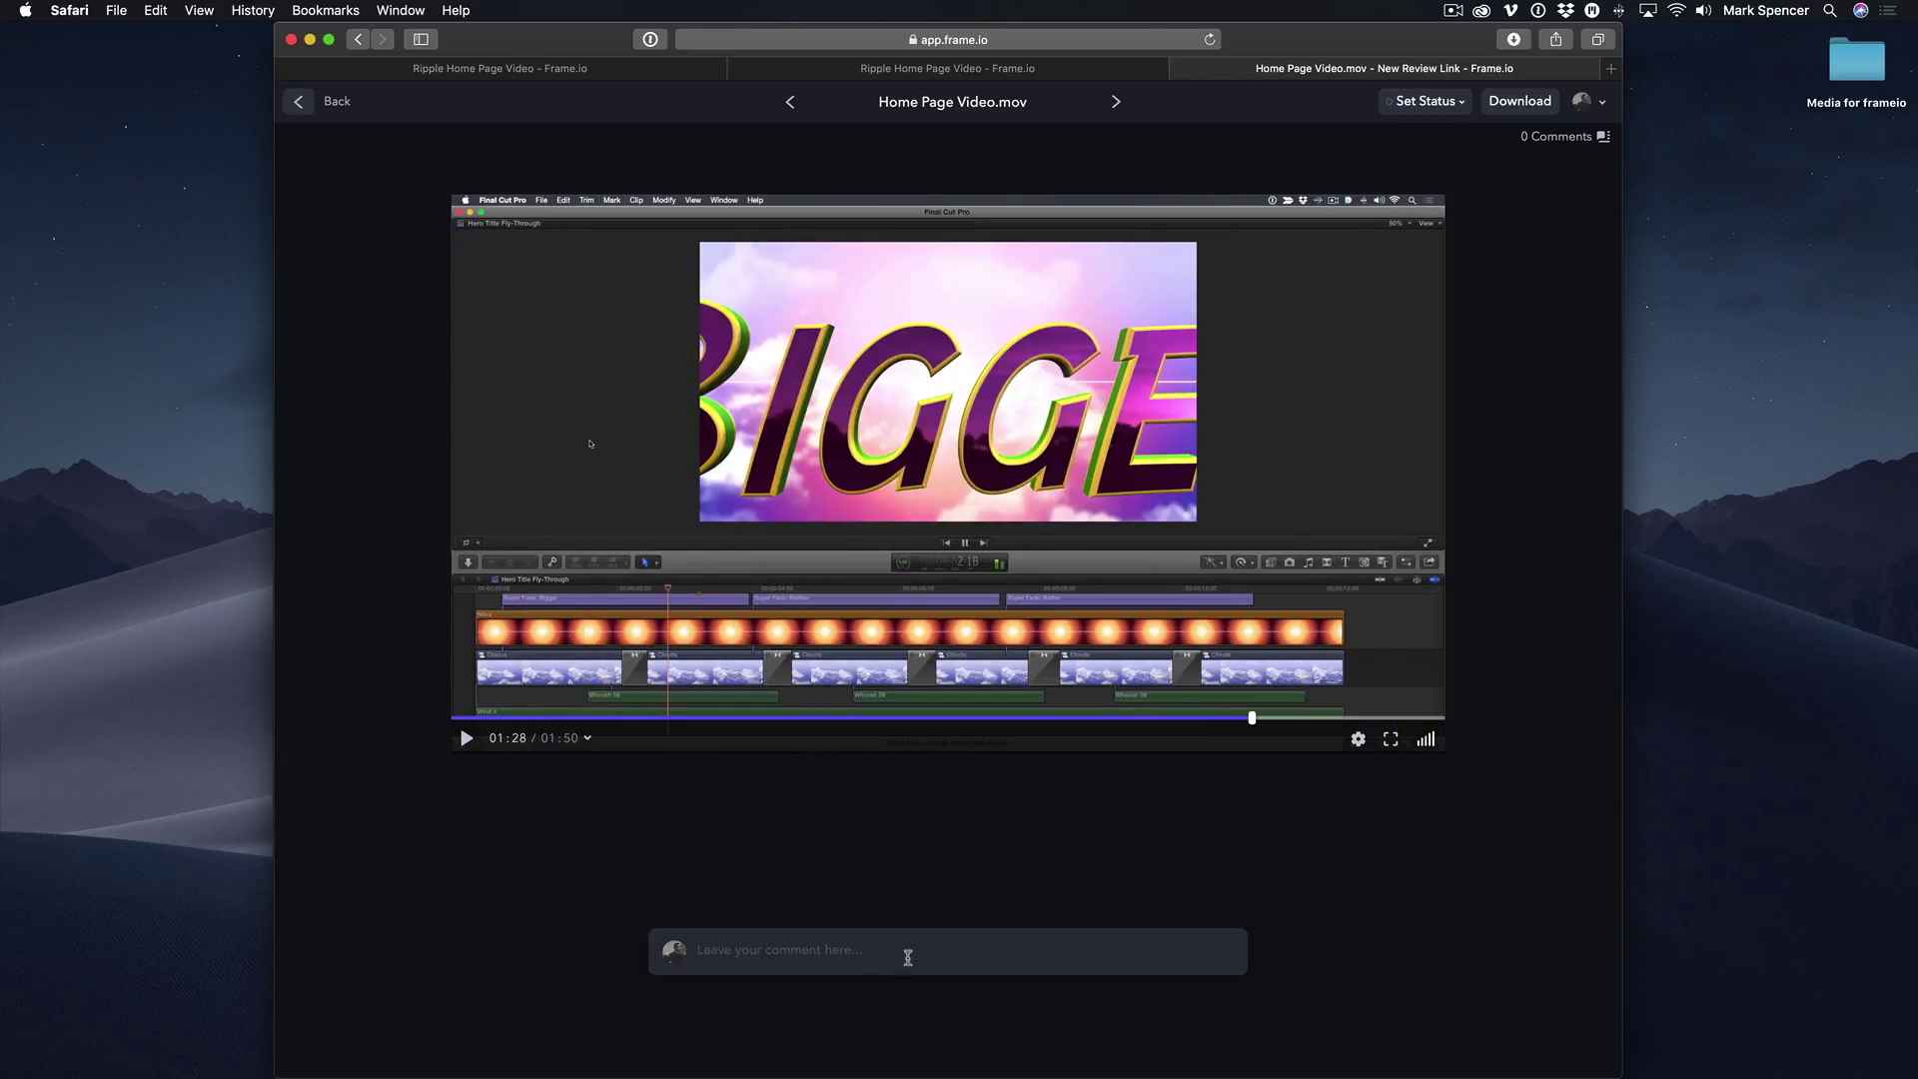
{"action": "left_click", "coordinate": [809, 954]}
{"action": "type", "text": "Can you make this t"}
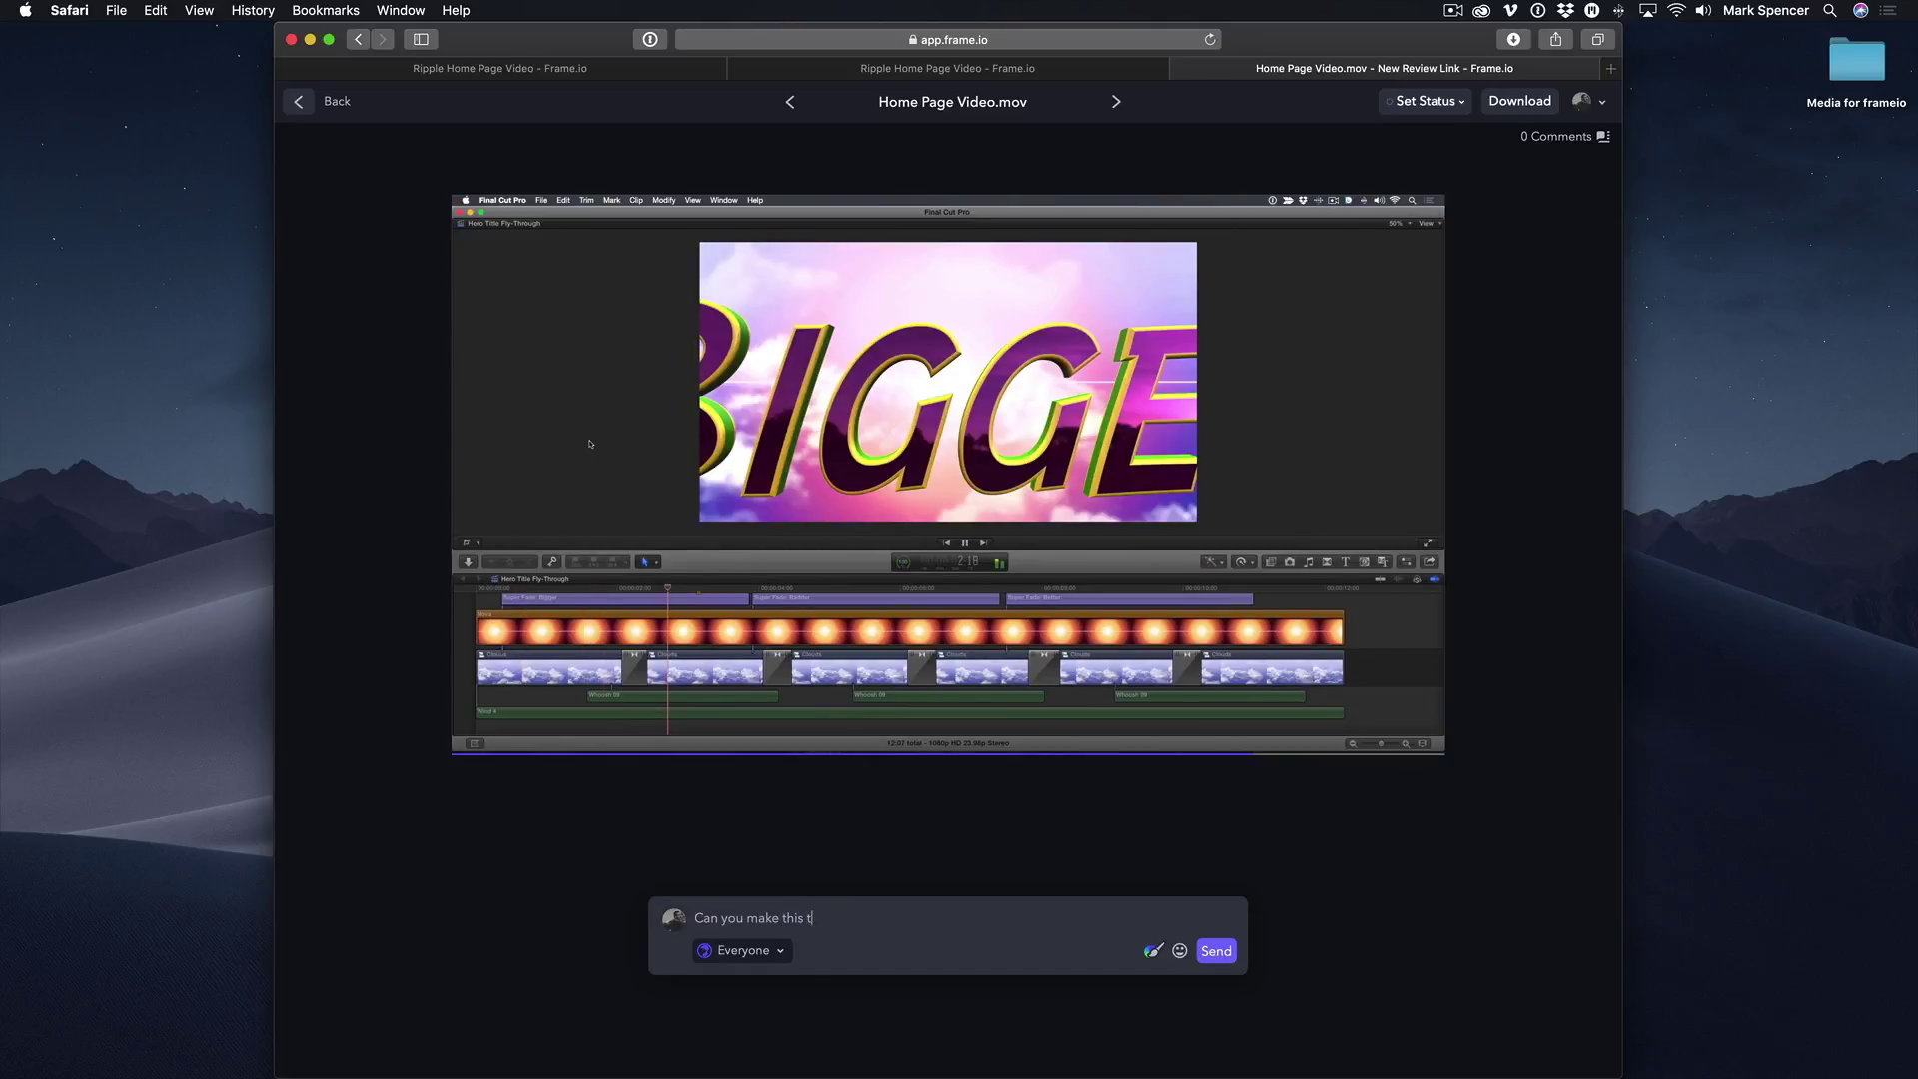
{"action": "type", "text": "ext color match our logo"}
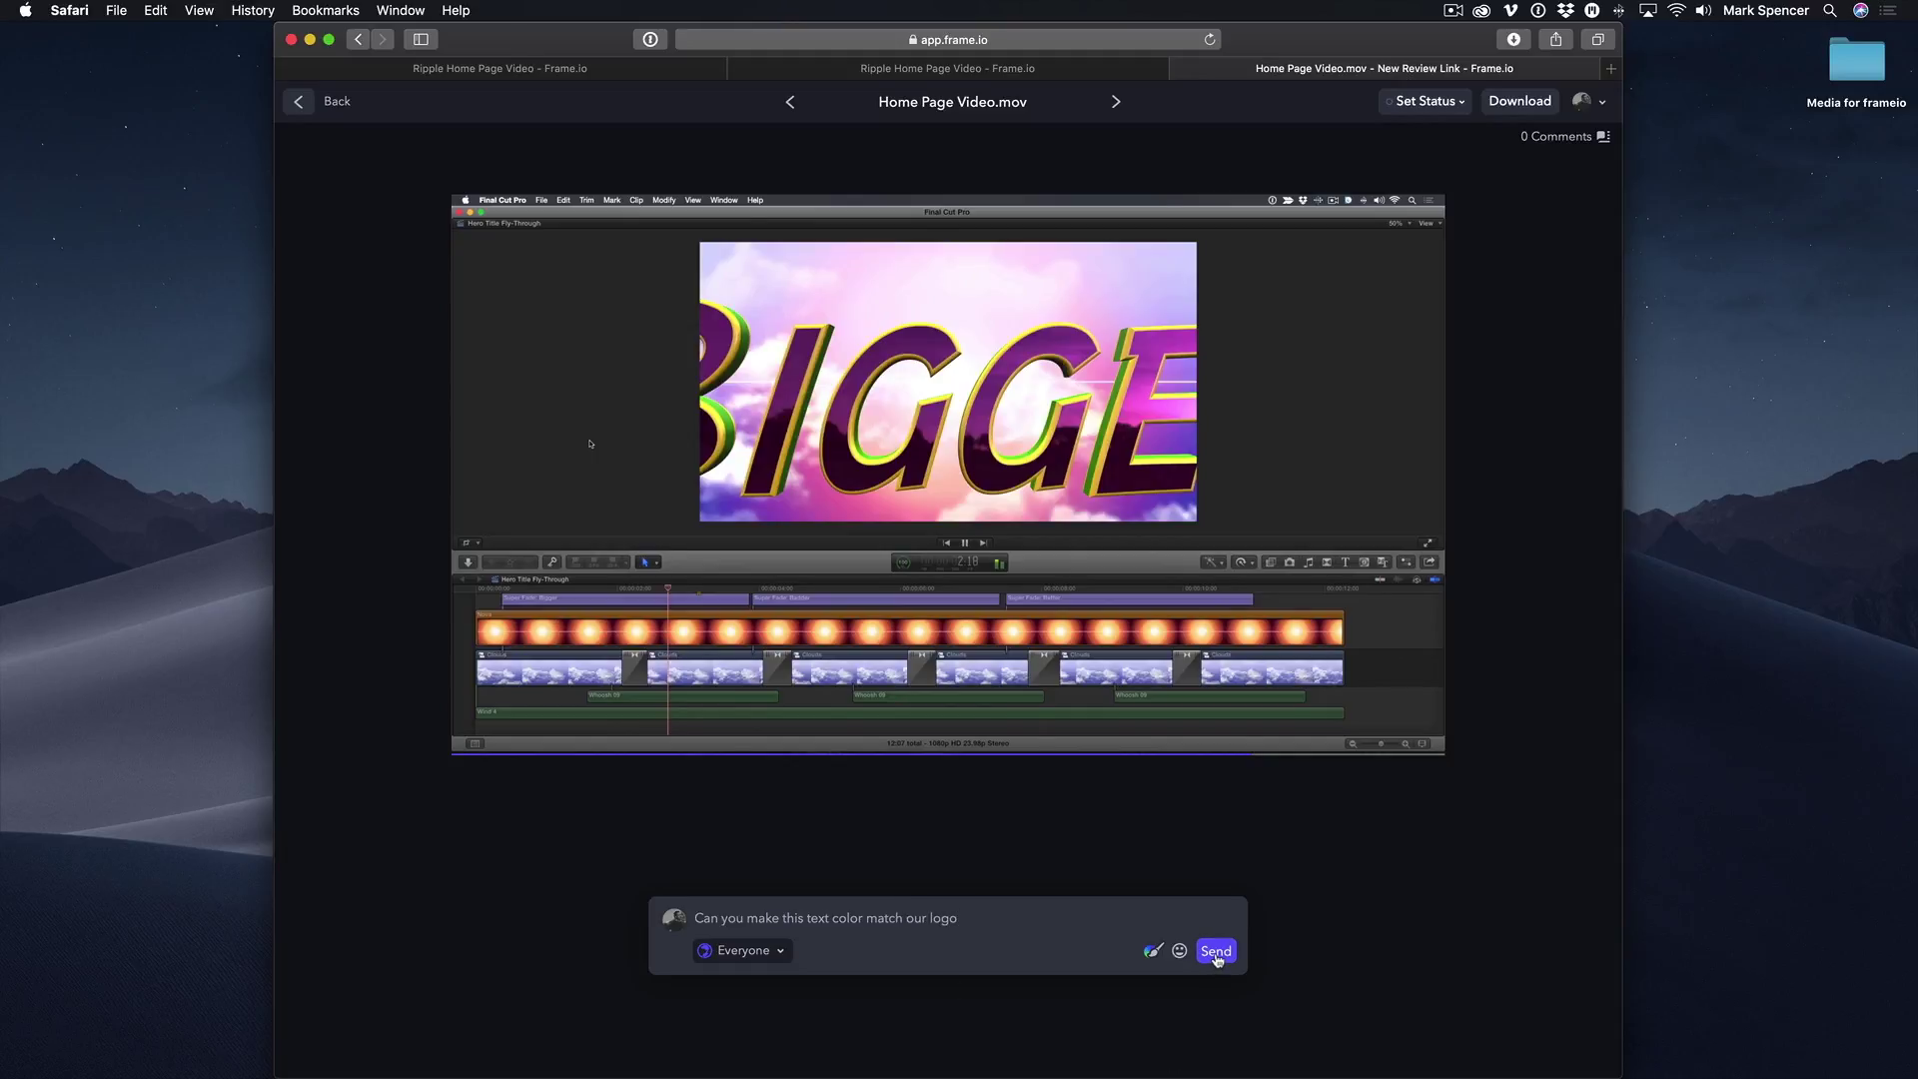
{"action": "left_click", "coordinate": [1216, 954]}
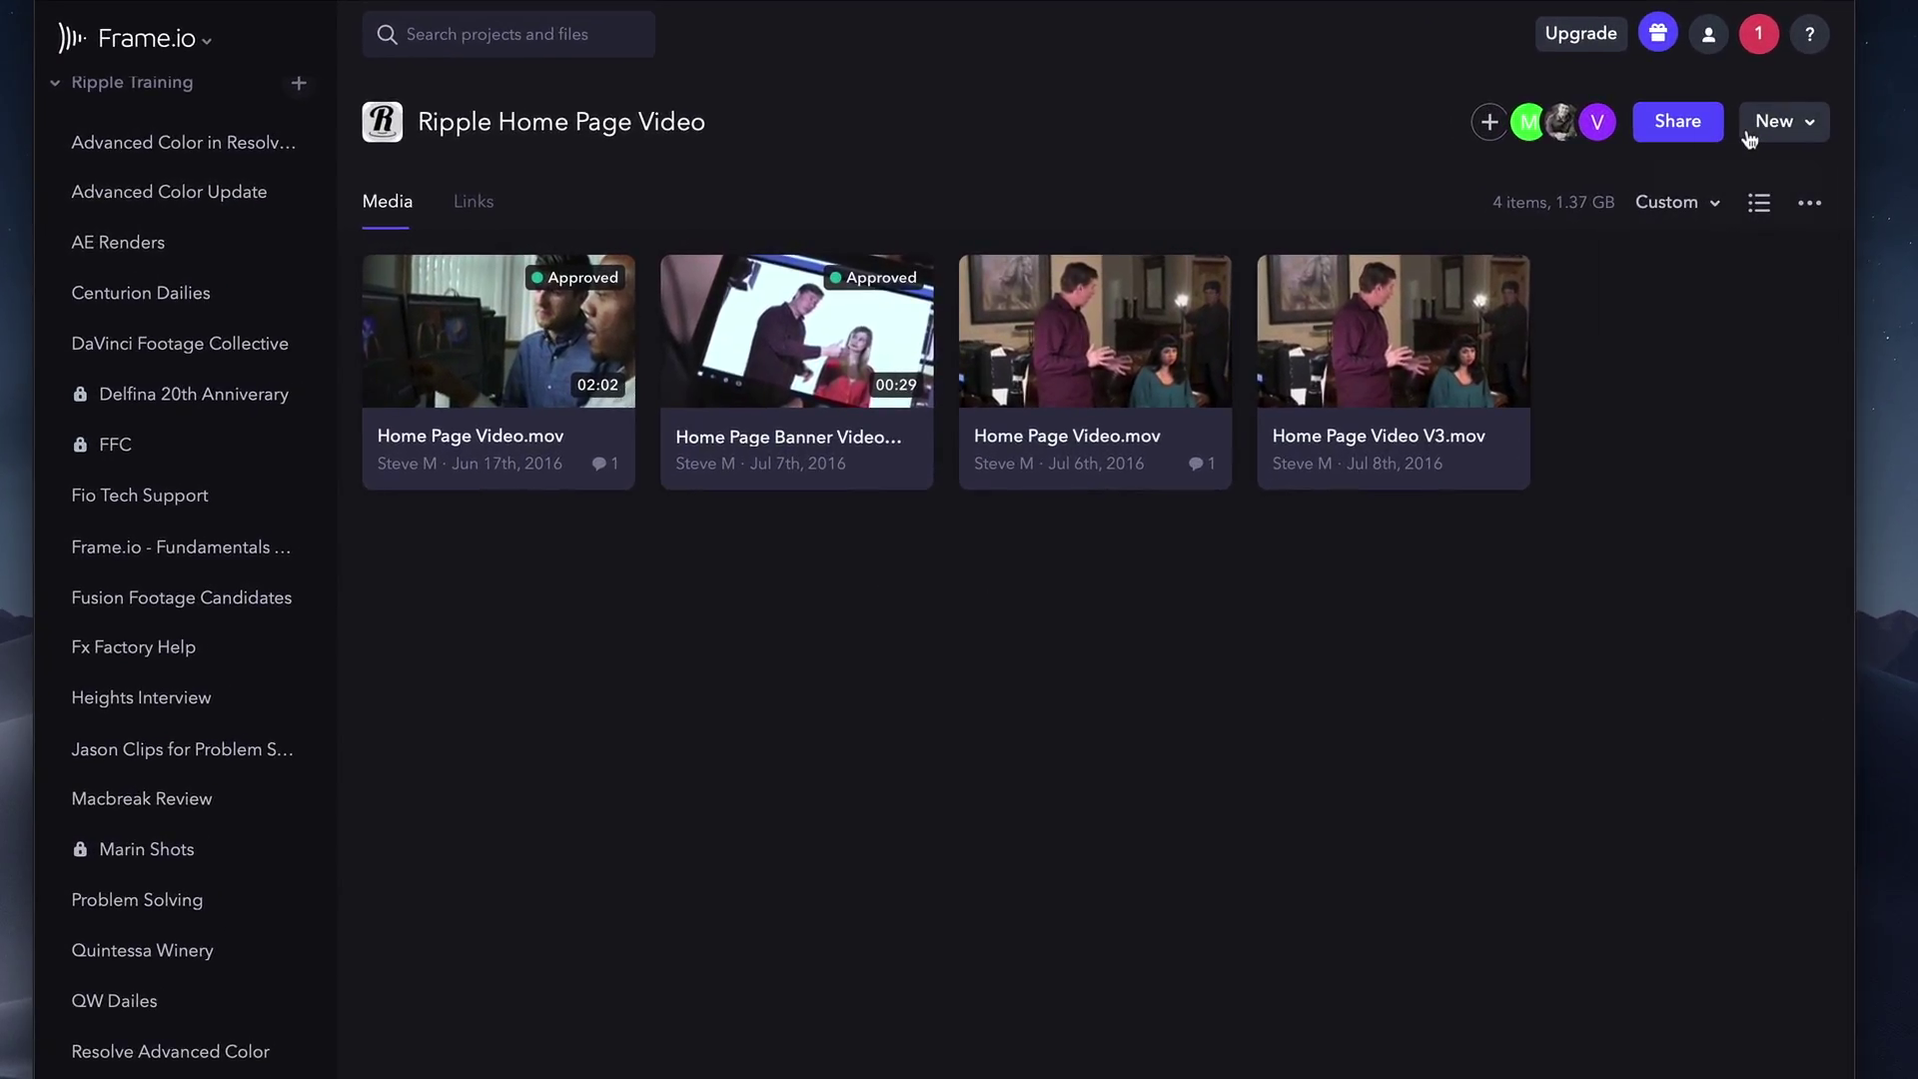
Create a new folder named 'Home page video clips'.
{"action": "left_click", "coordinate": [1744, 133]}
{"action": "left_click", "coordinate": [1714, 316]}
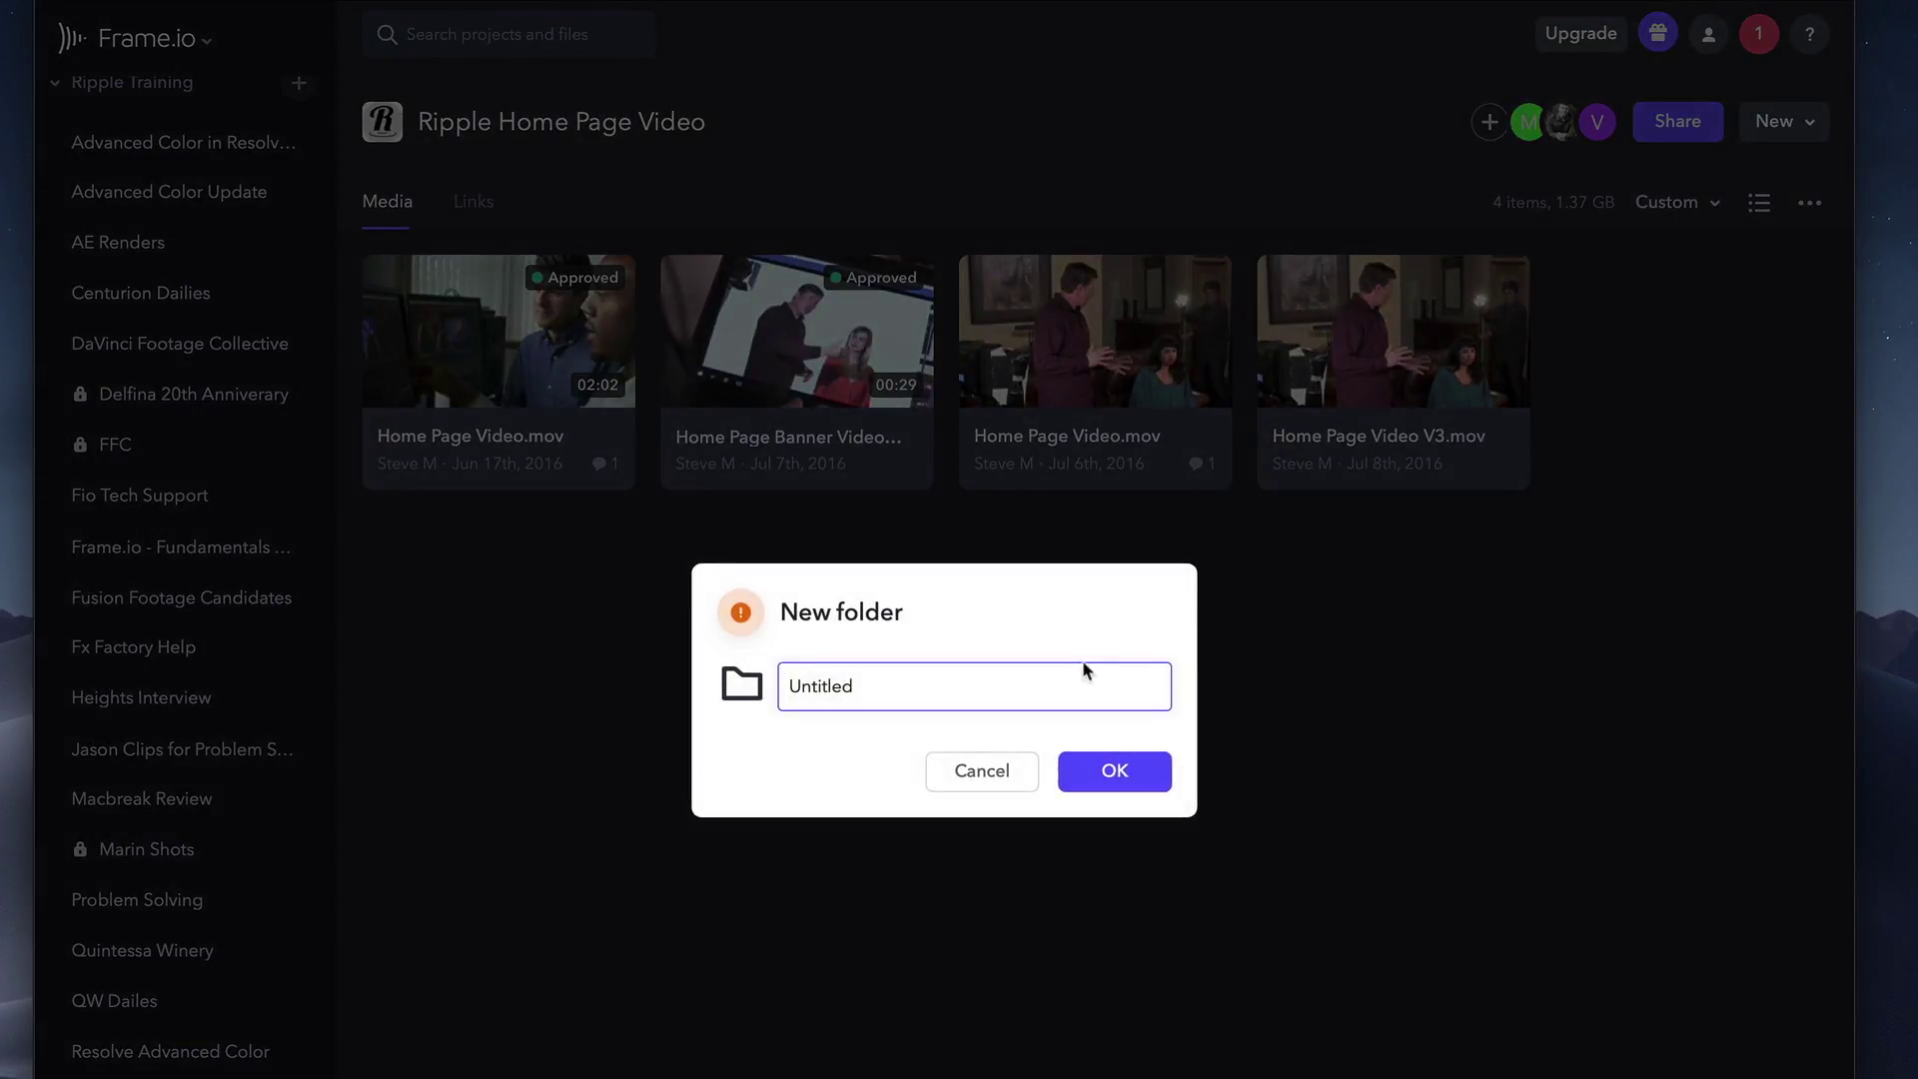
{"action": "type", "text": "Home page video clips"}
{"action": "key", "text": "Return"}
Move the Home Page Banner Video and approved Home Page Video.mov into the new folder.
{"action": "left_click", "coordinate": [800, 345]}
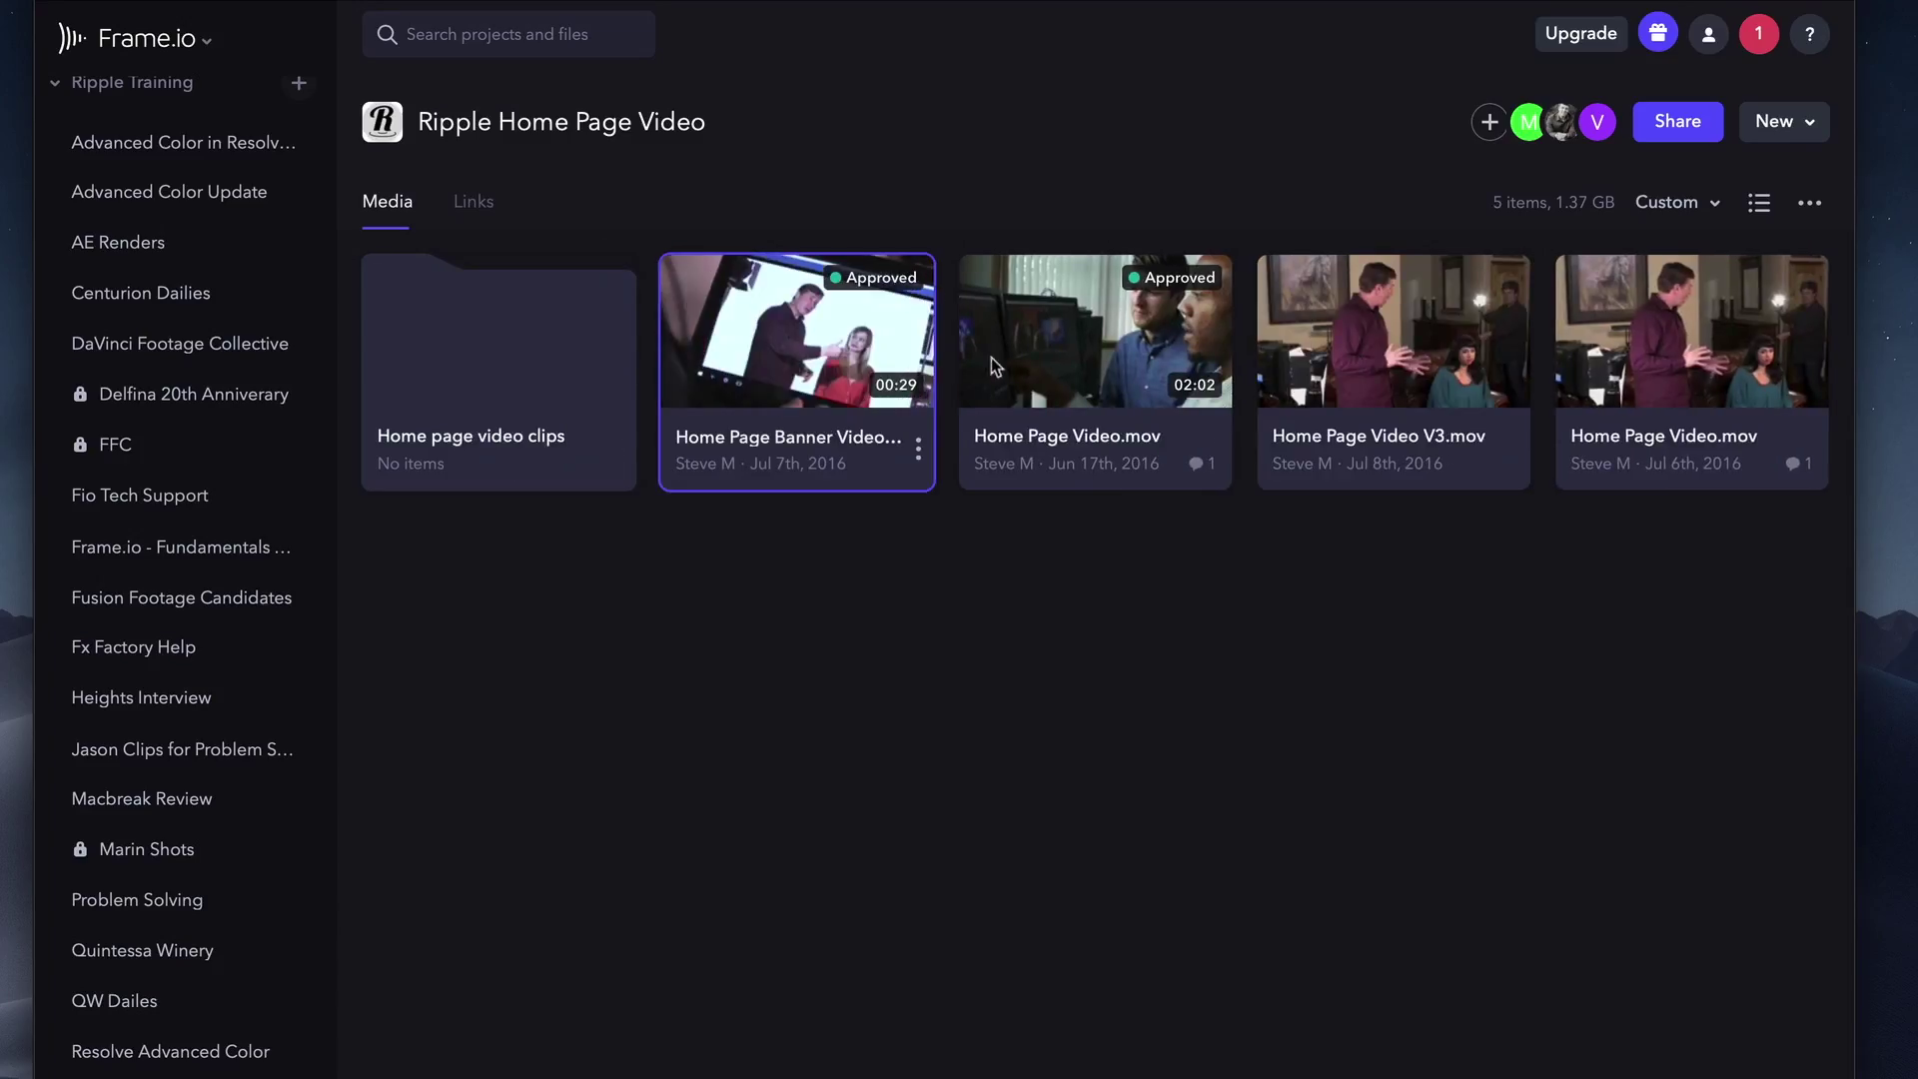
{"action": "left_click", "coordinate": [991, 357], "text": "shift"}
{"action": "left_click_drag", "start_coordinate": [572, 354], "coordinate": [494, 362]}
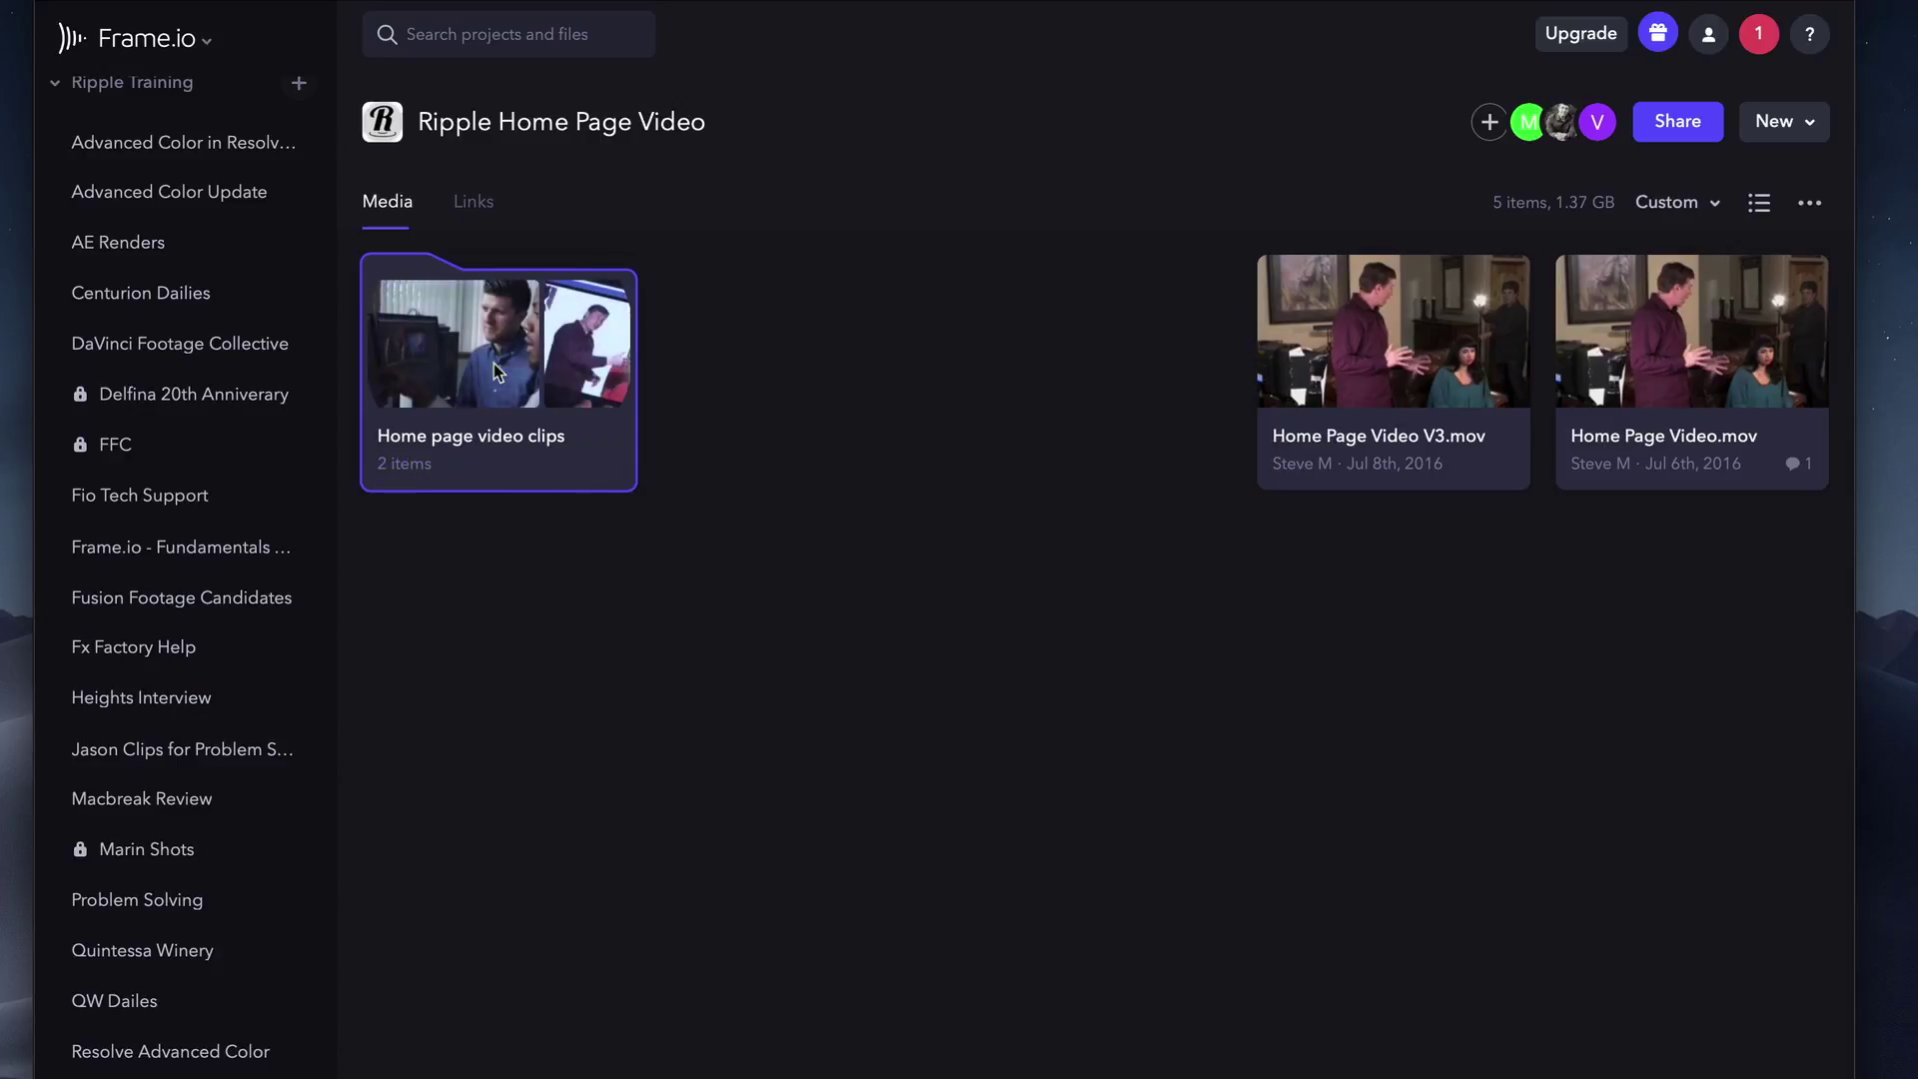
{"action": "right_click", "coordinate": [494, 362]}
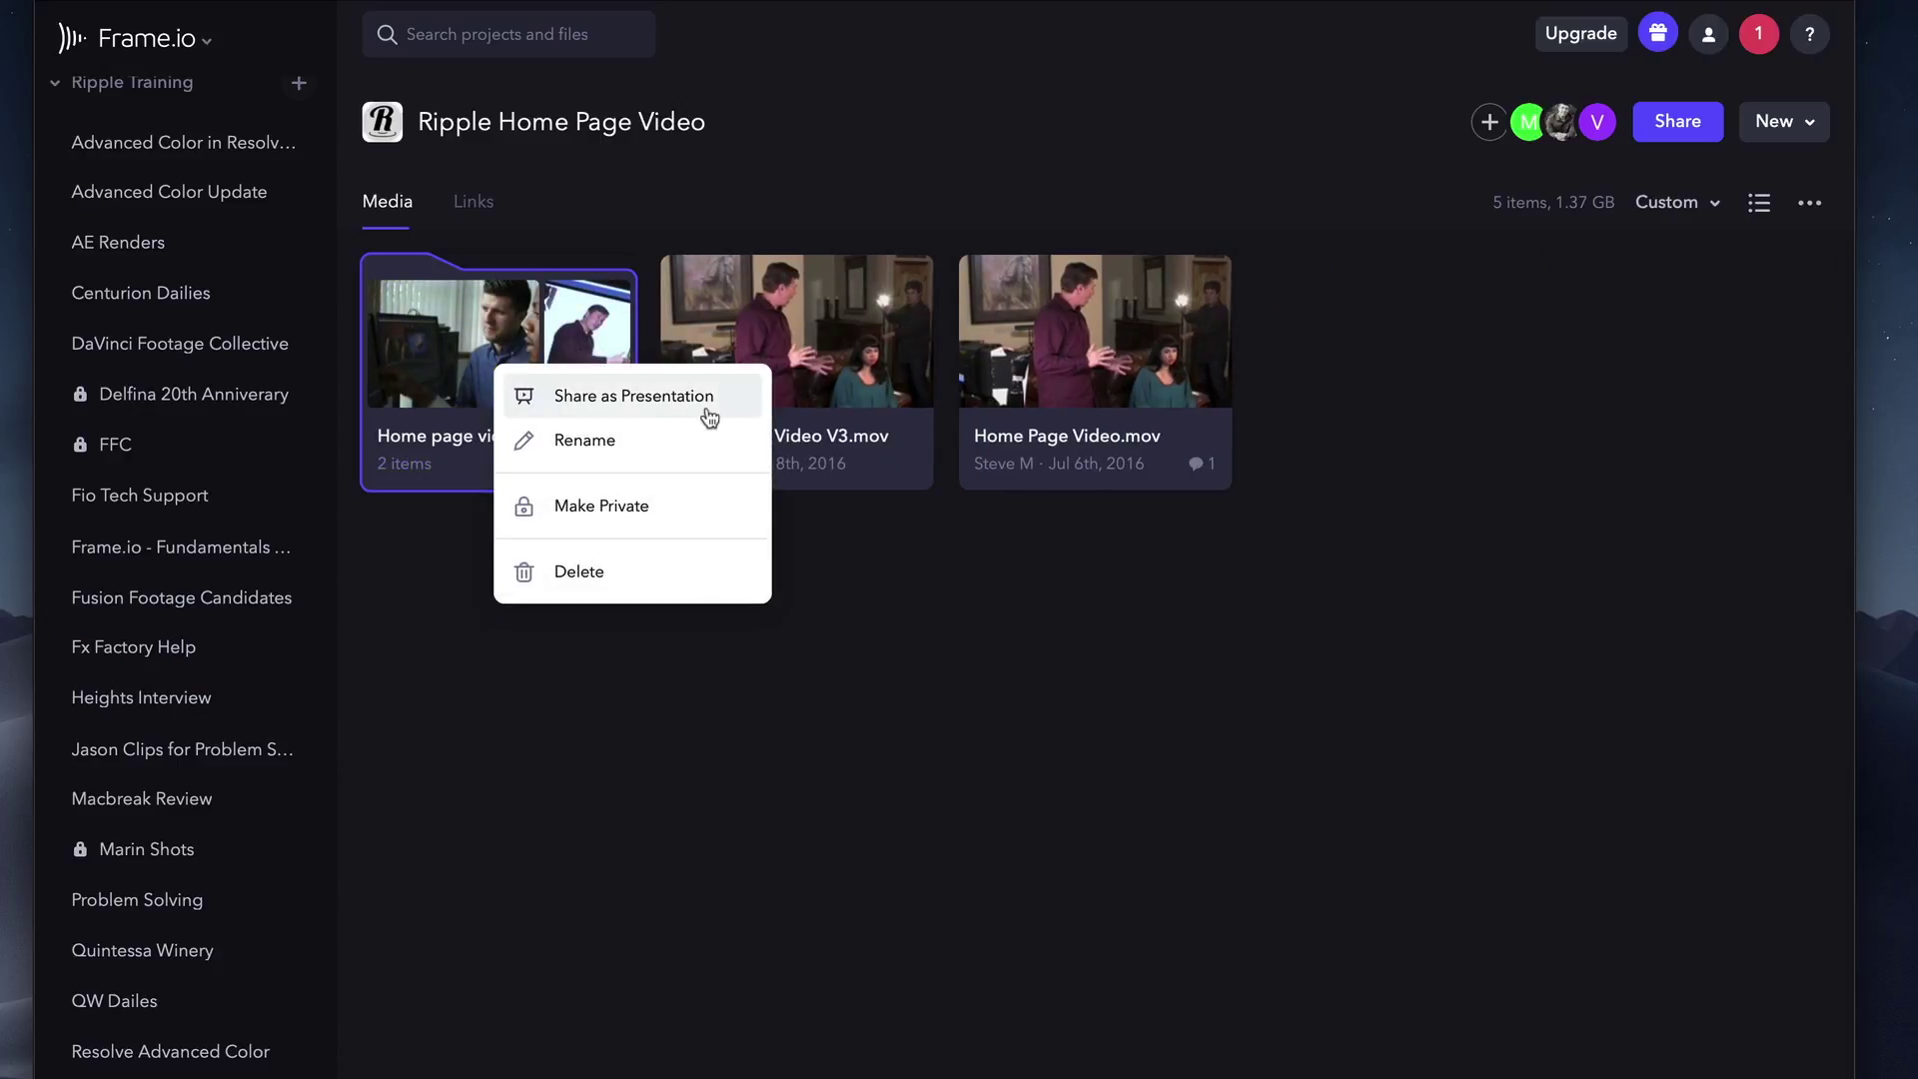
{"action": "key", "text": "Escape"}
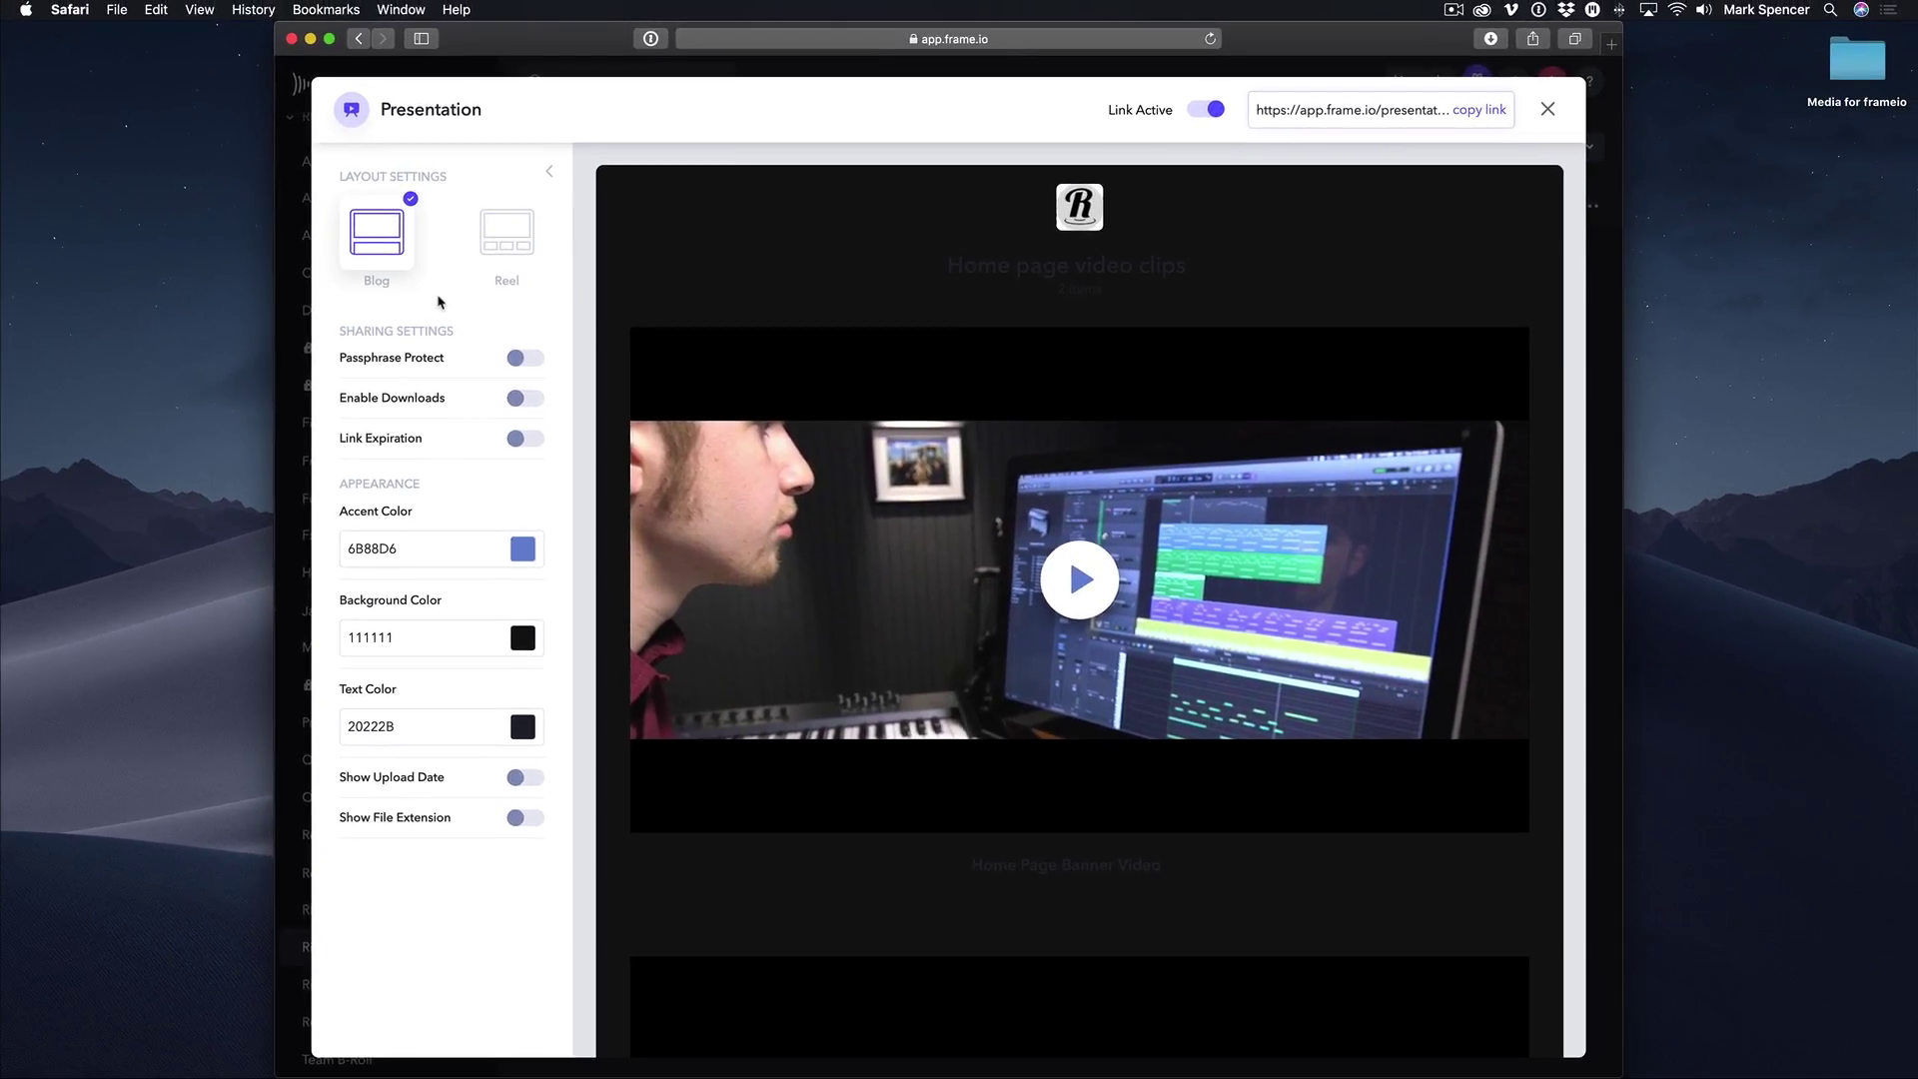
Switch the presentation to Reel layout, leaving autoplay off, and edit the background colour value.
{"action": "scroll", "coordinate": [1039, 447], "scroll_direction": "down", "scroll_amount": 5}
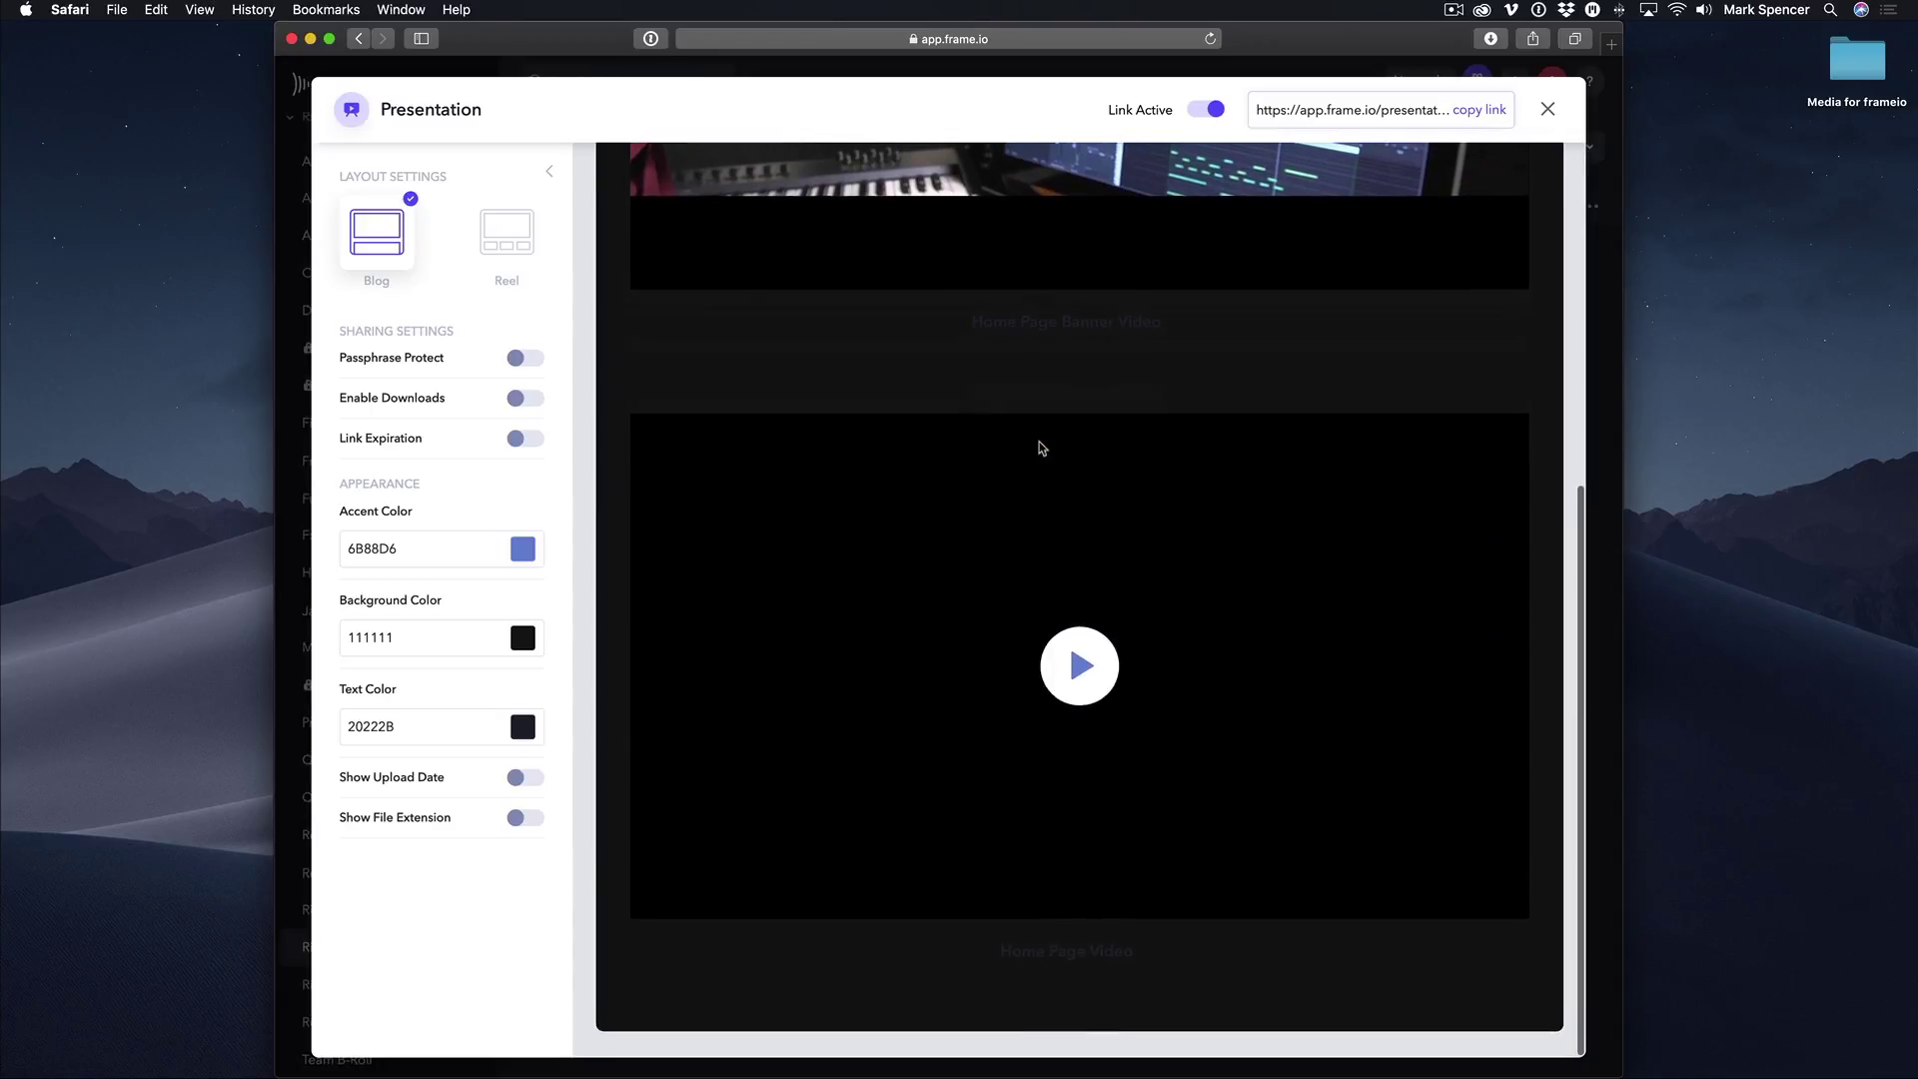
{"action": "scroll", "coordinate": [1039, 447], "scroll_direction": "up", "scroll_amount": 5}
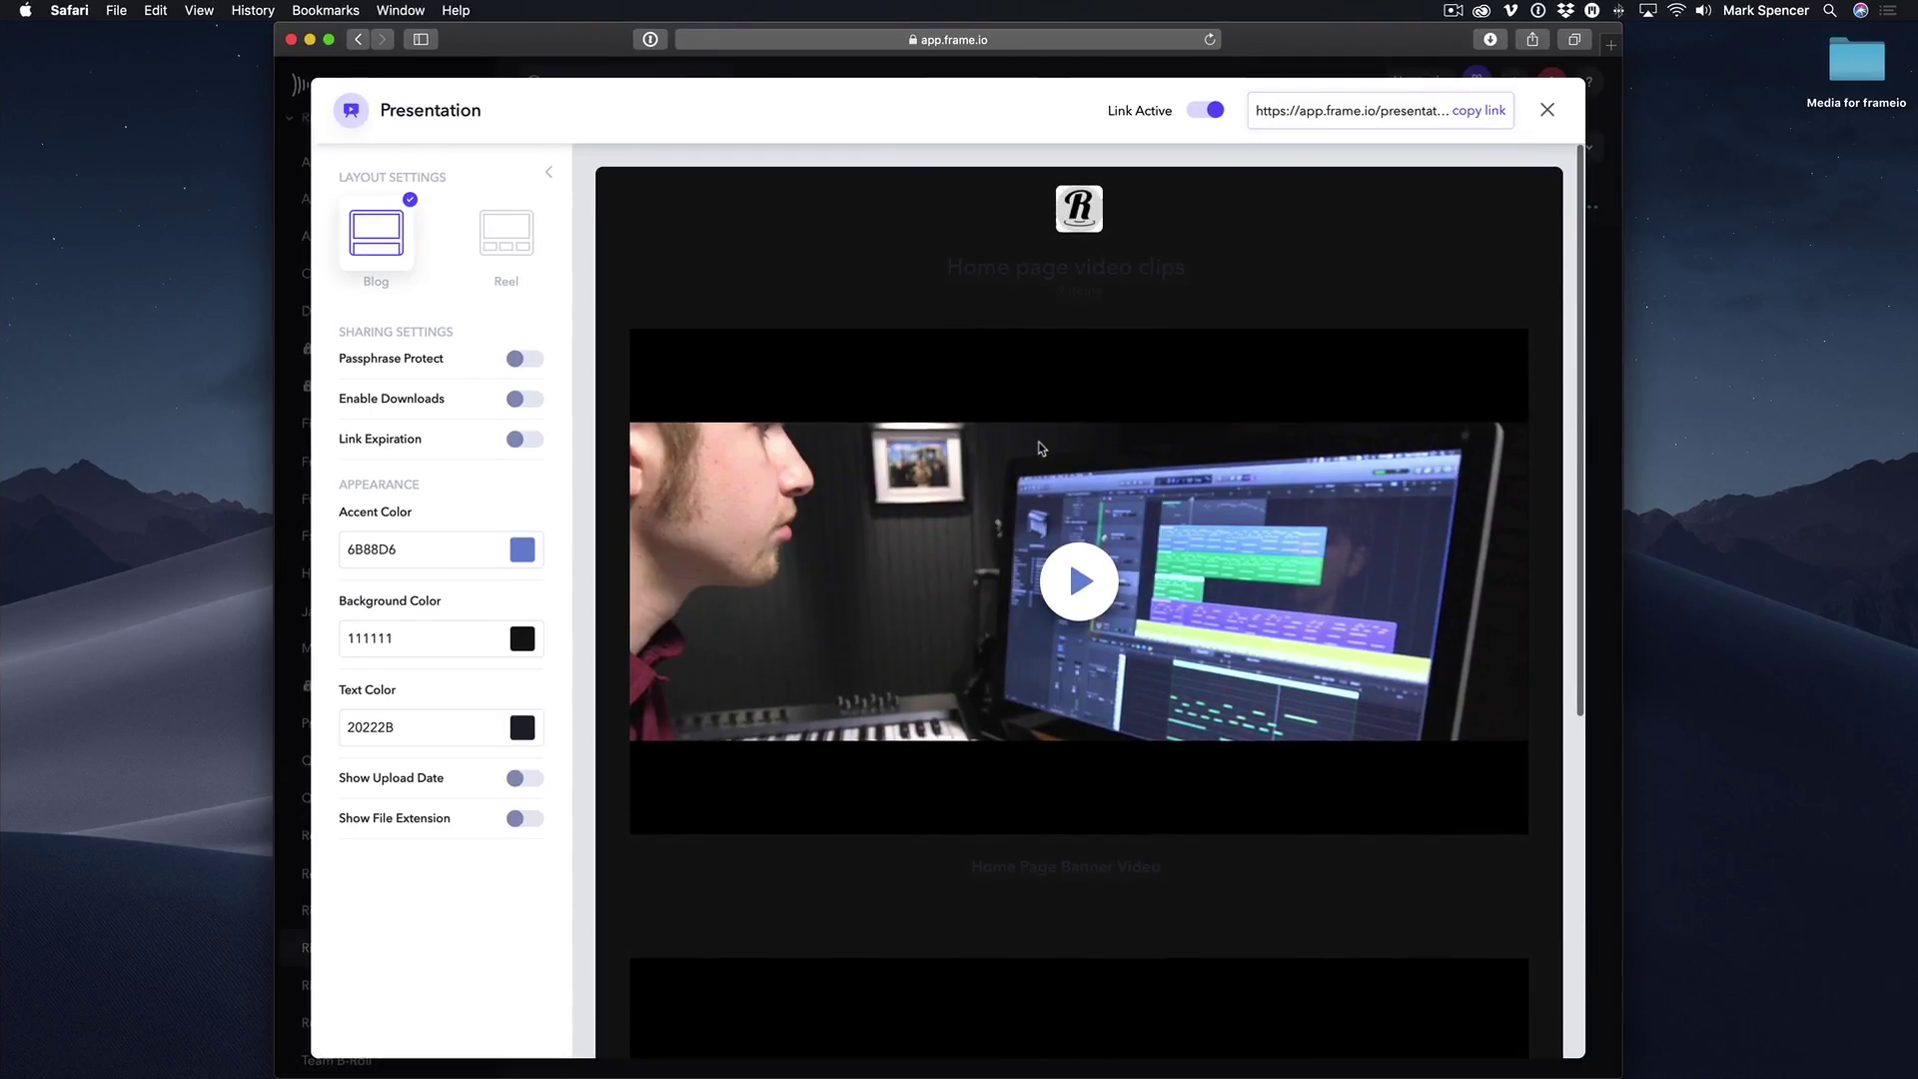
{"action": "left_click", "coordinate": [494, 241]}
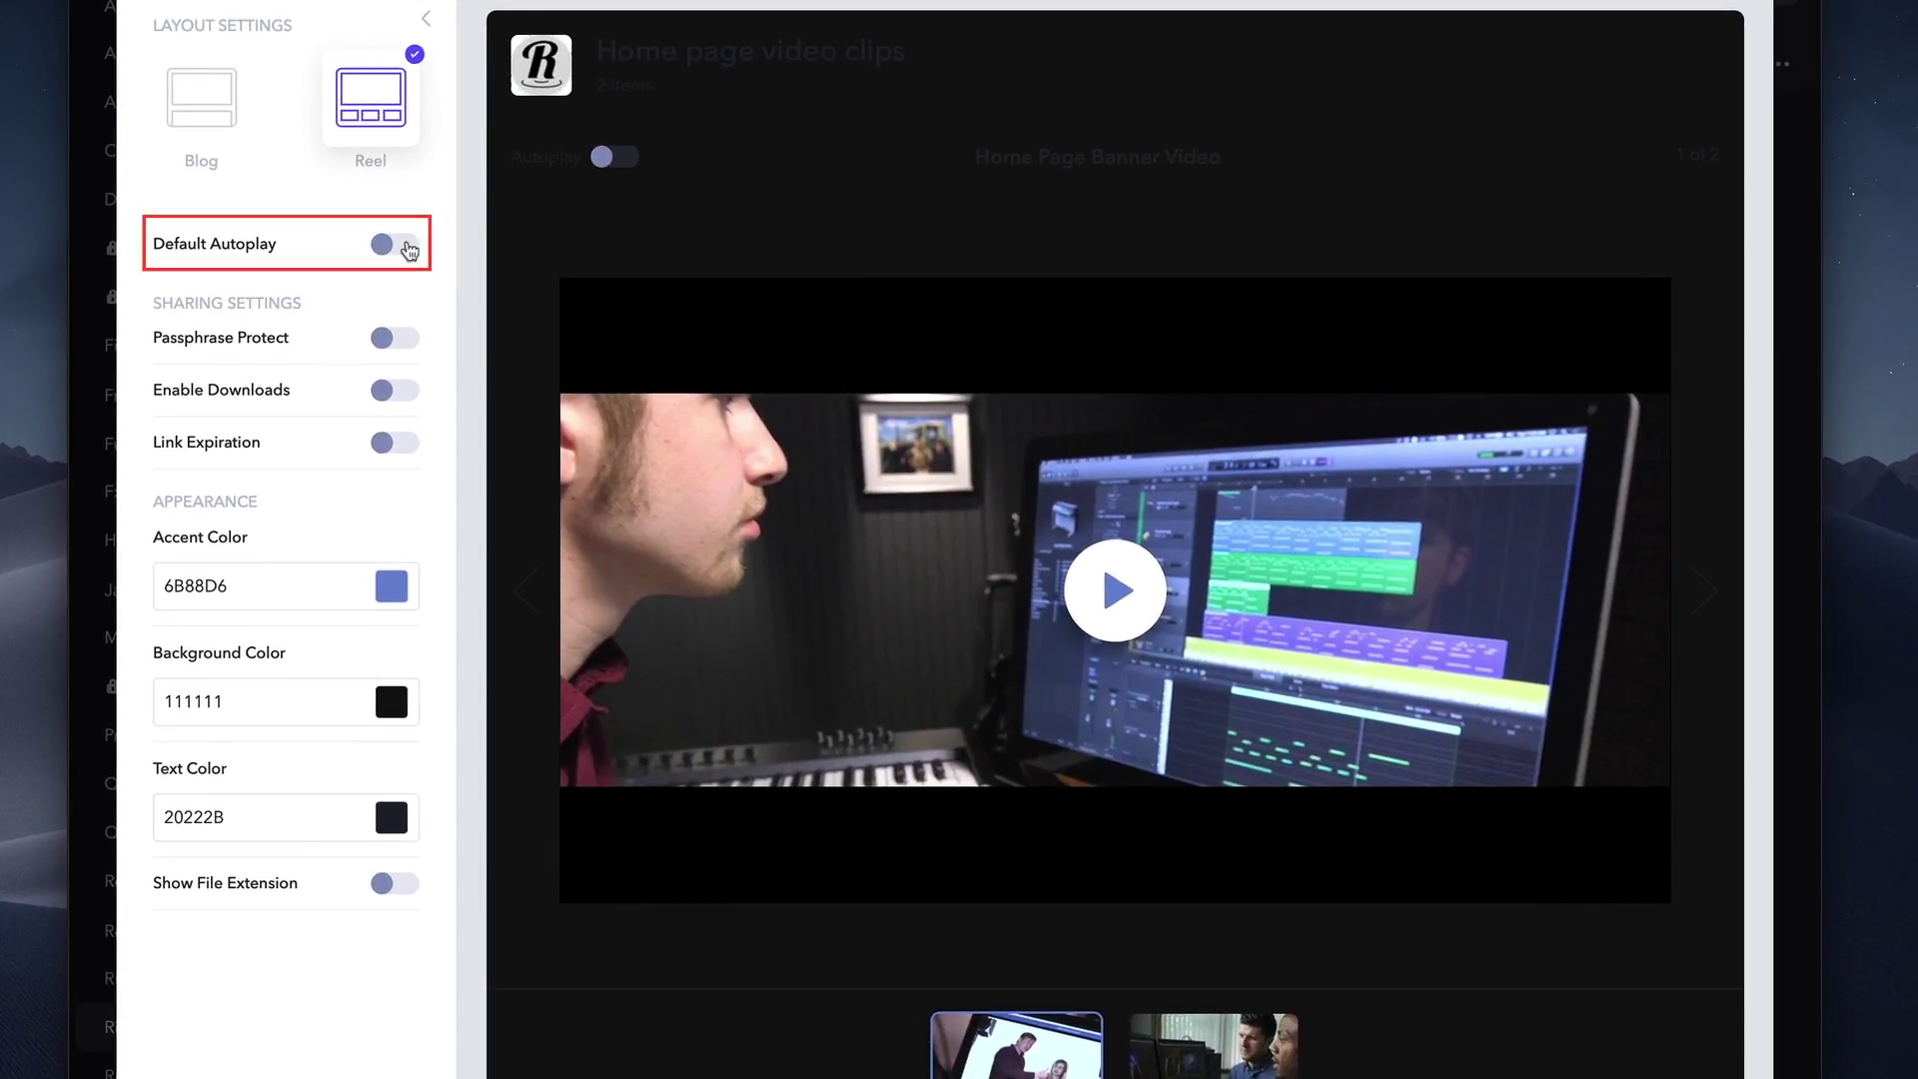
{"action": "left_click", "coordinate": [407, 250]}
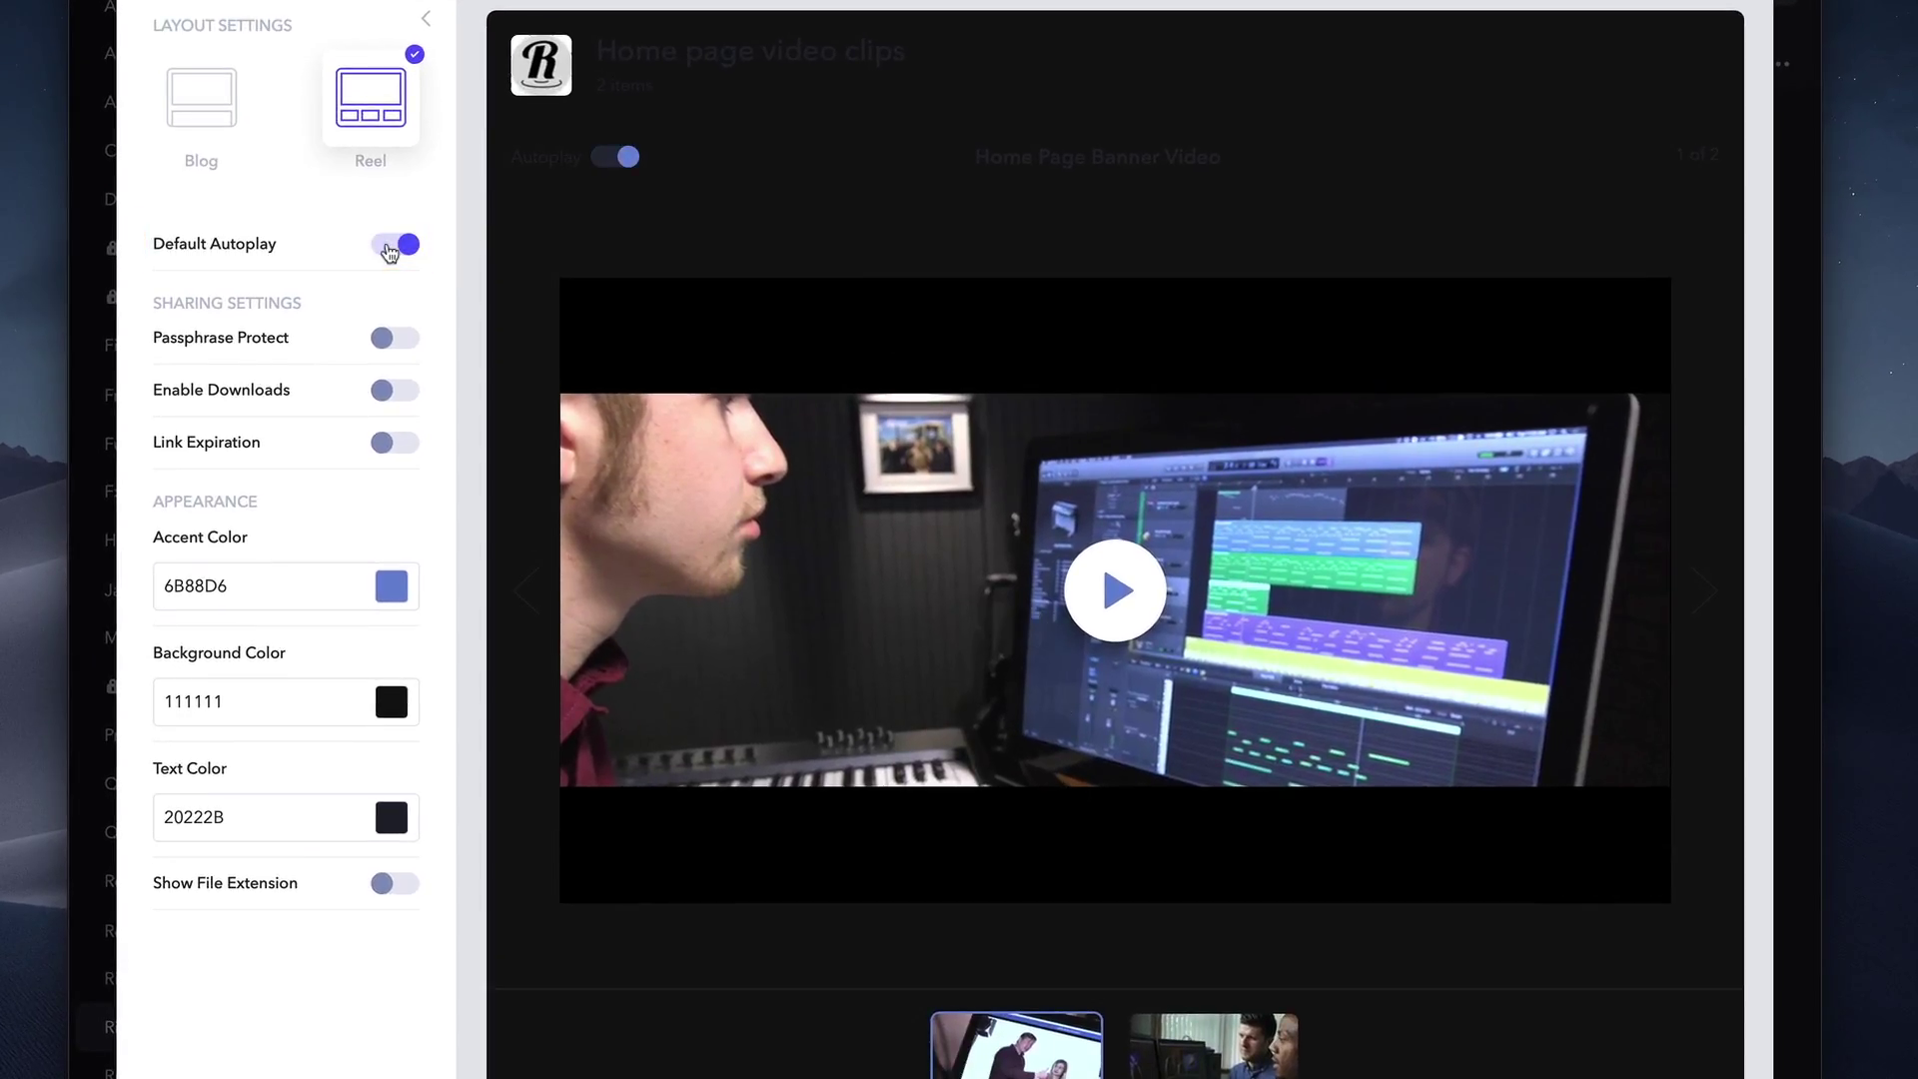
{"action": "left_click", "coordinate": [390, 250]}
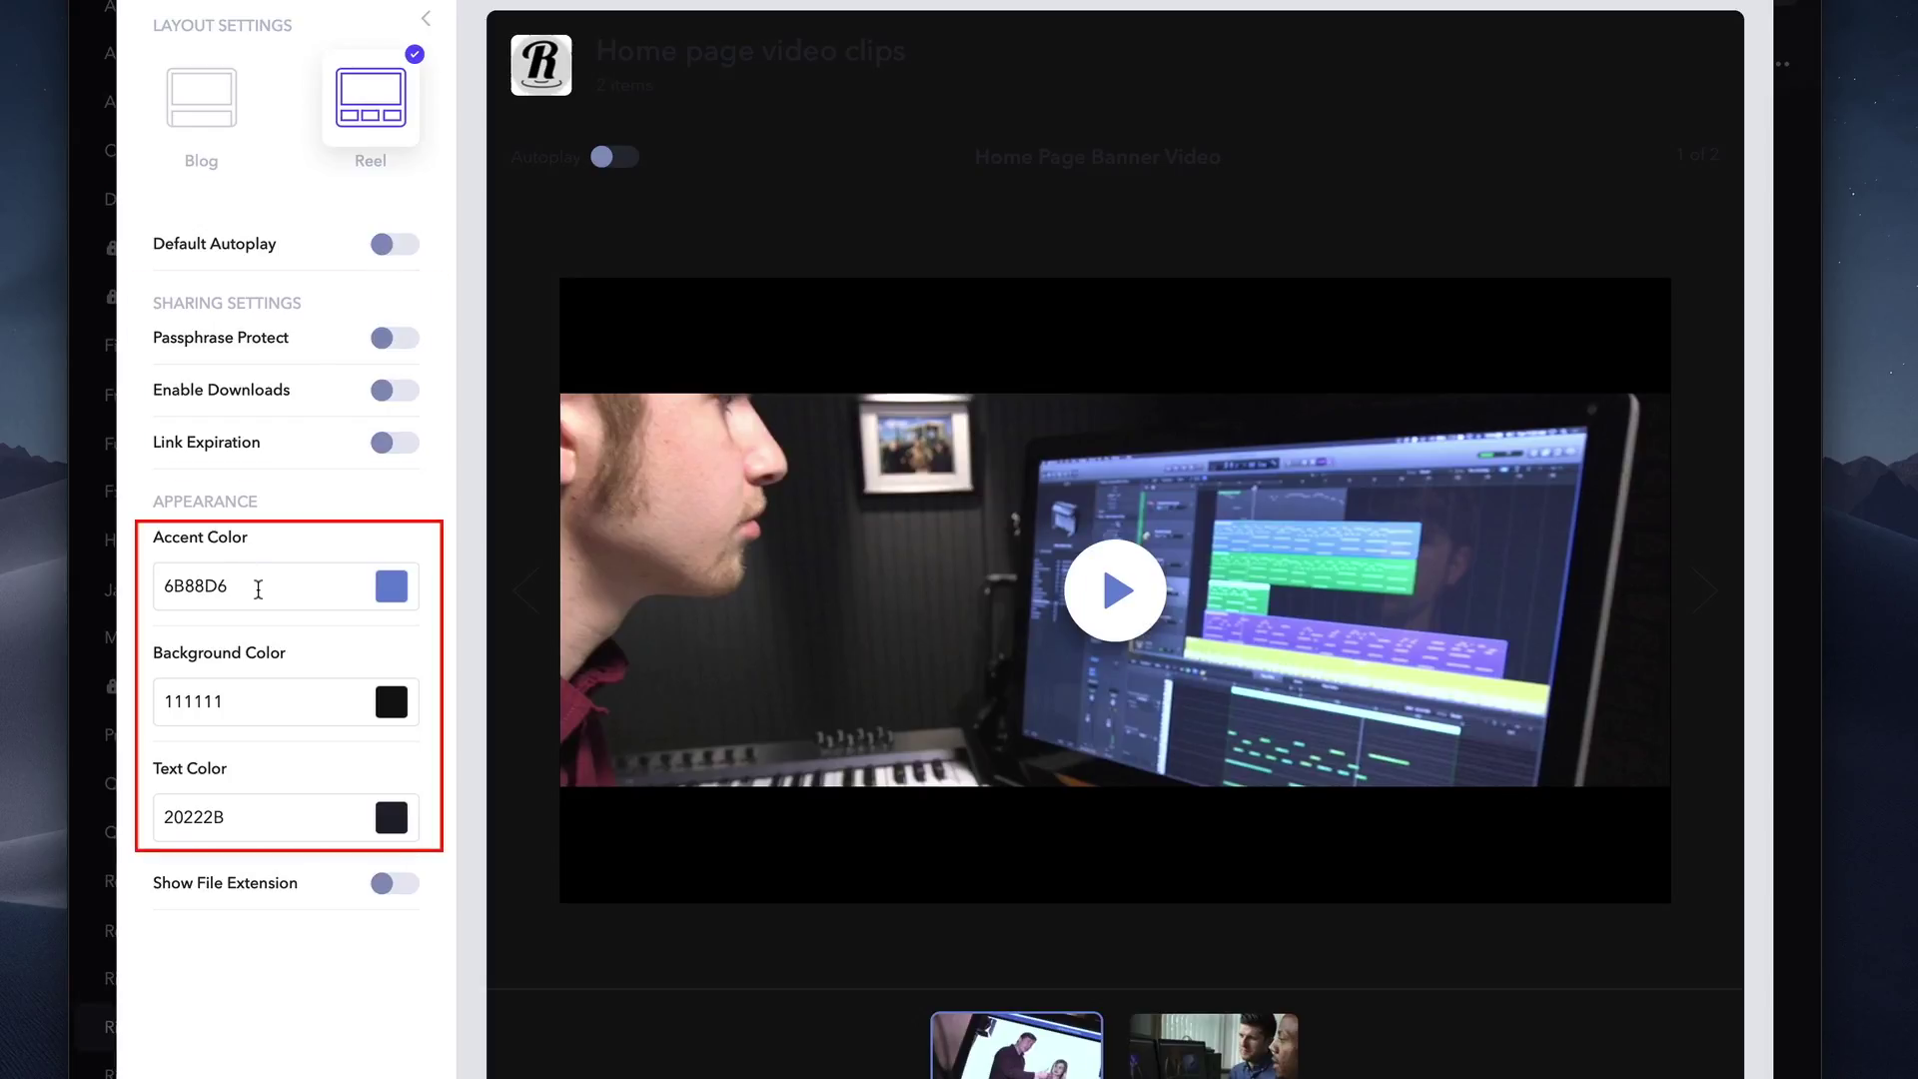
{"action": "left_click", "coordinate": [247, 700]}
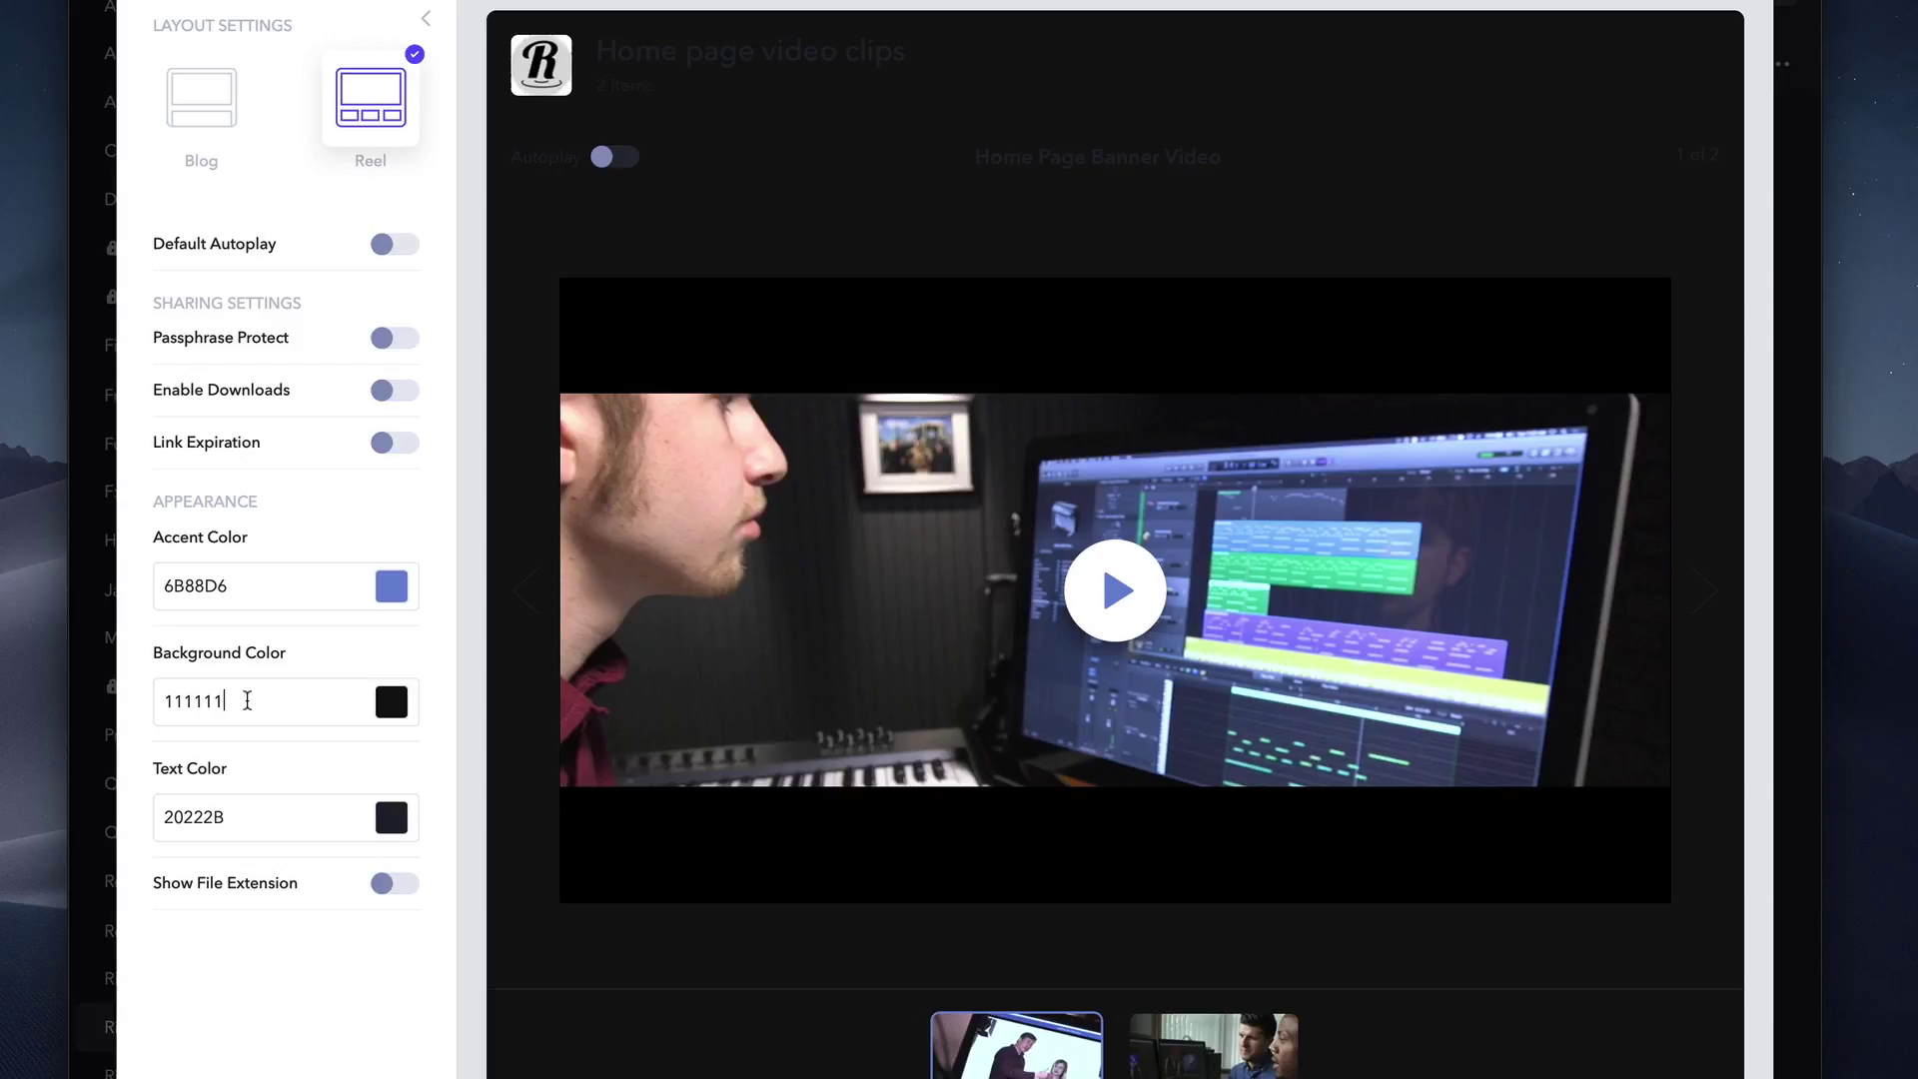
{"action": "key", "text": "BackSpace"}
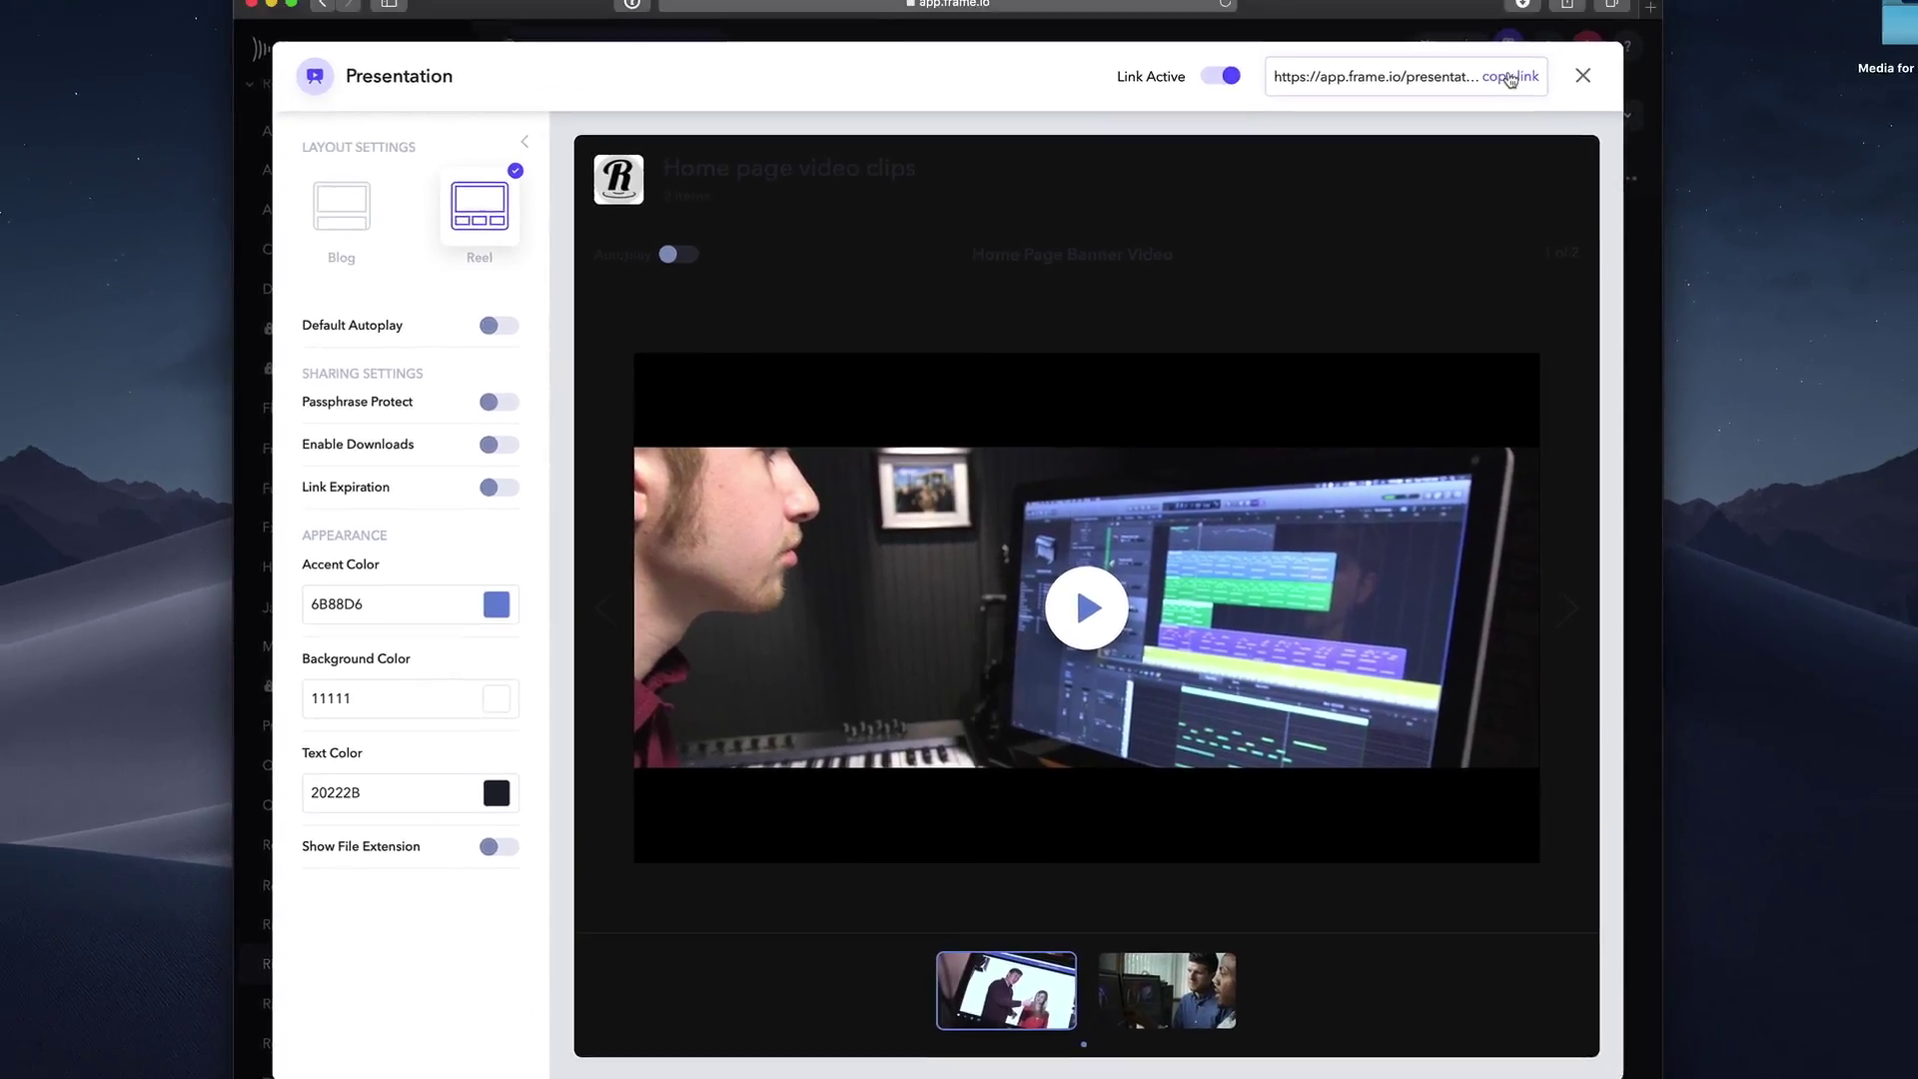
Copy the presentation link and load it in a new Safari window.
{"action": "left_click", "coordinate": [1479, 113]}
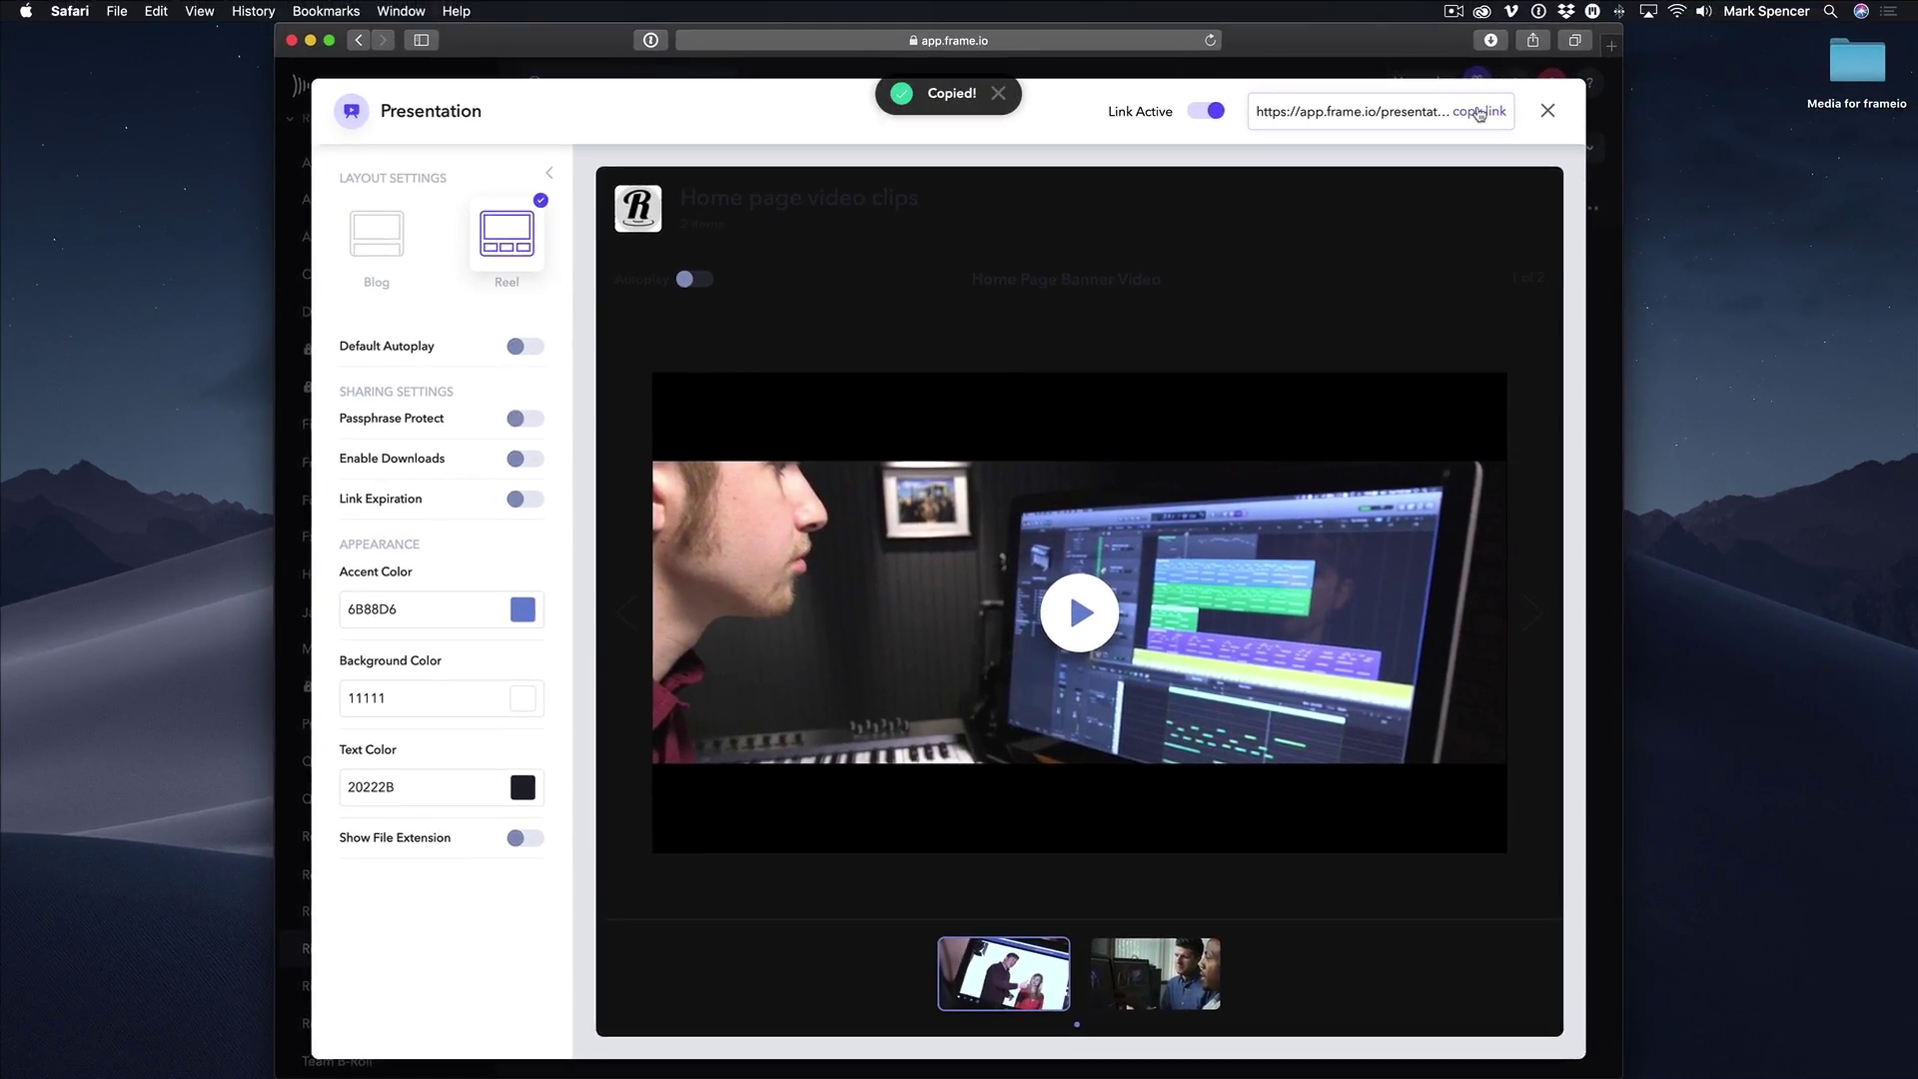
{"action": "key", "text": "super+n"}
{"action": "key", "text": "super+v"}
{"action": "key", "text": "Return"}
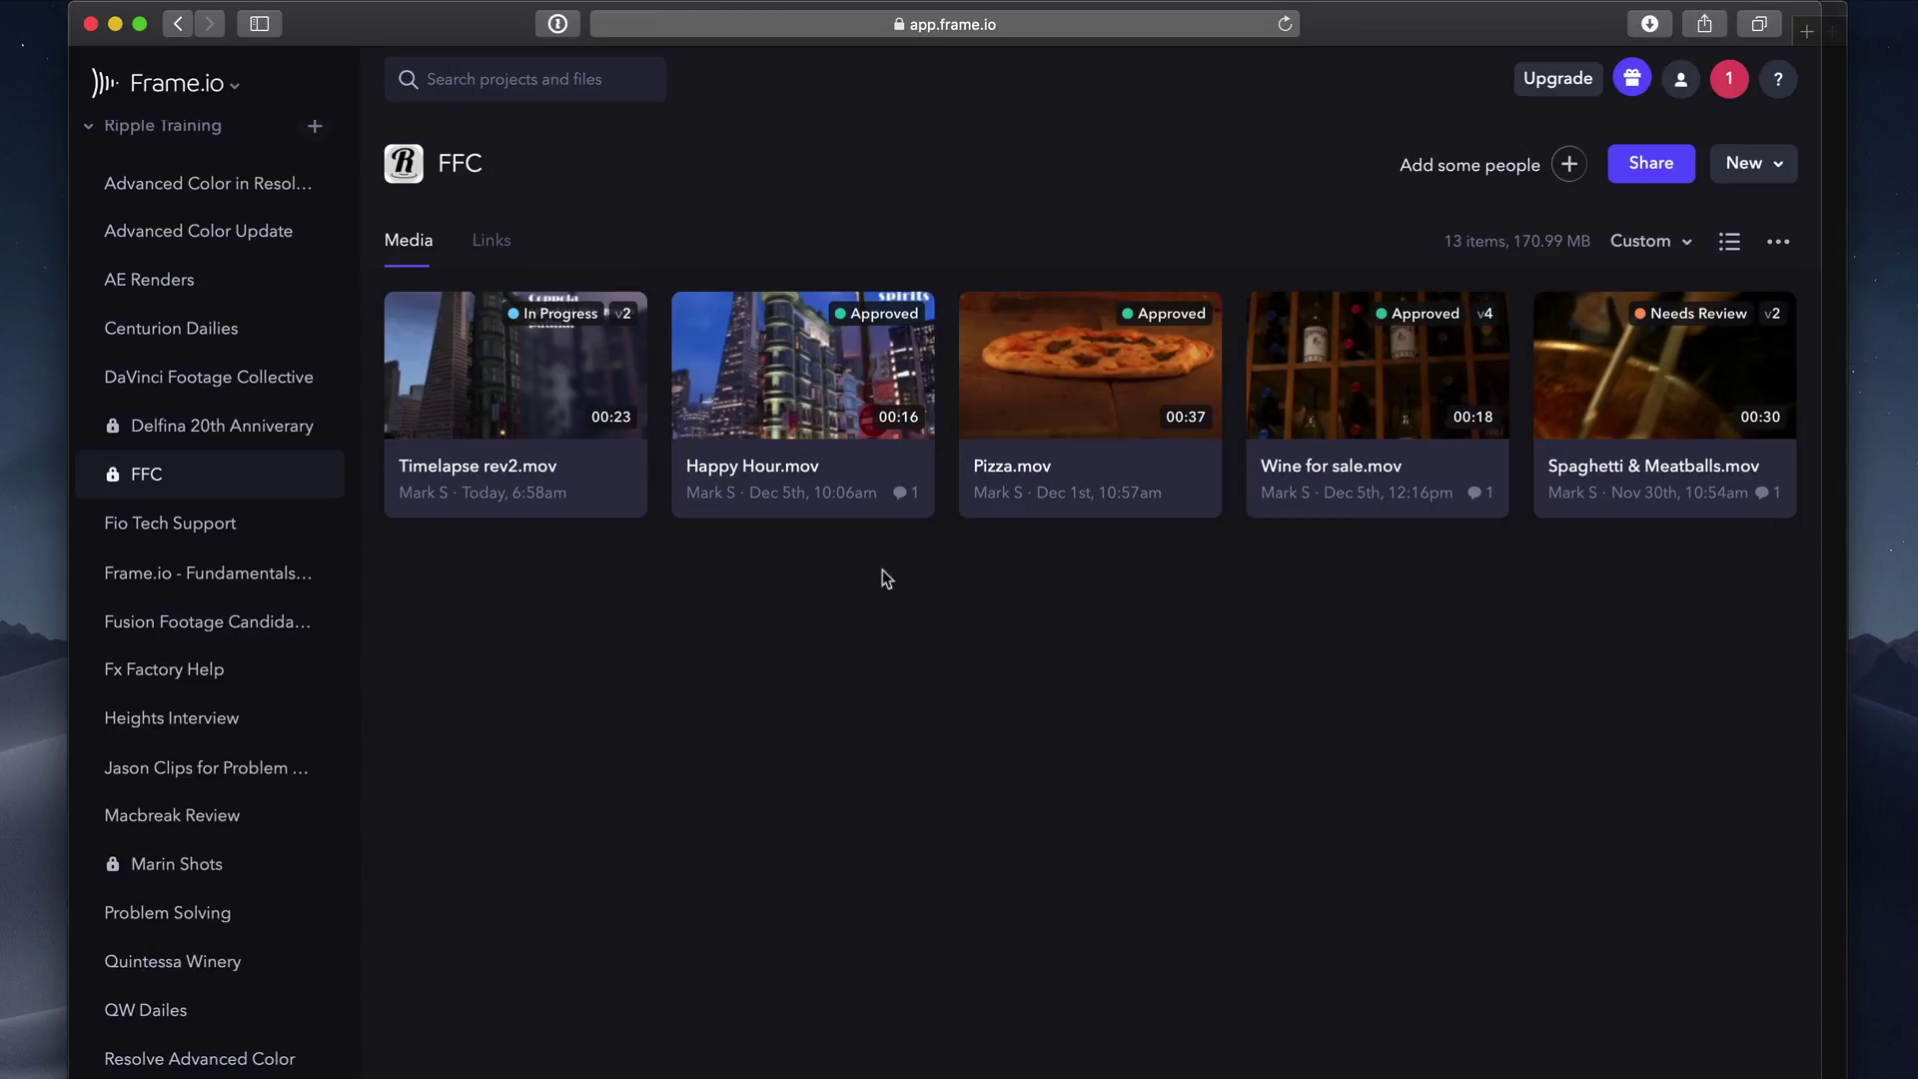
Open the FFC project's Links tab showing review links like Wine for sale V2.mov.
{"action": "left_click", "coordinate": [491, 250]}
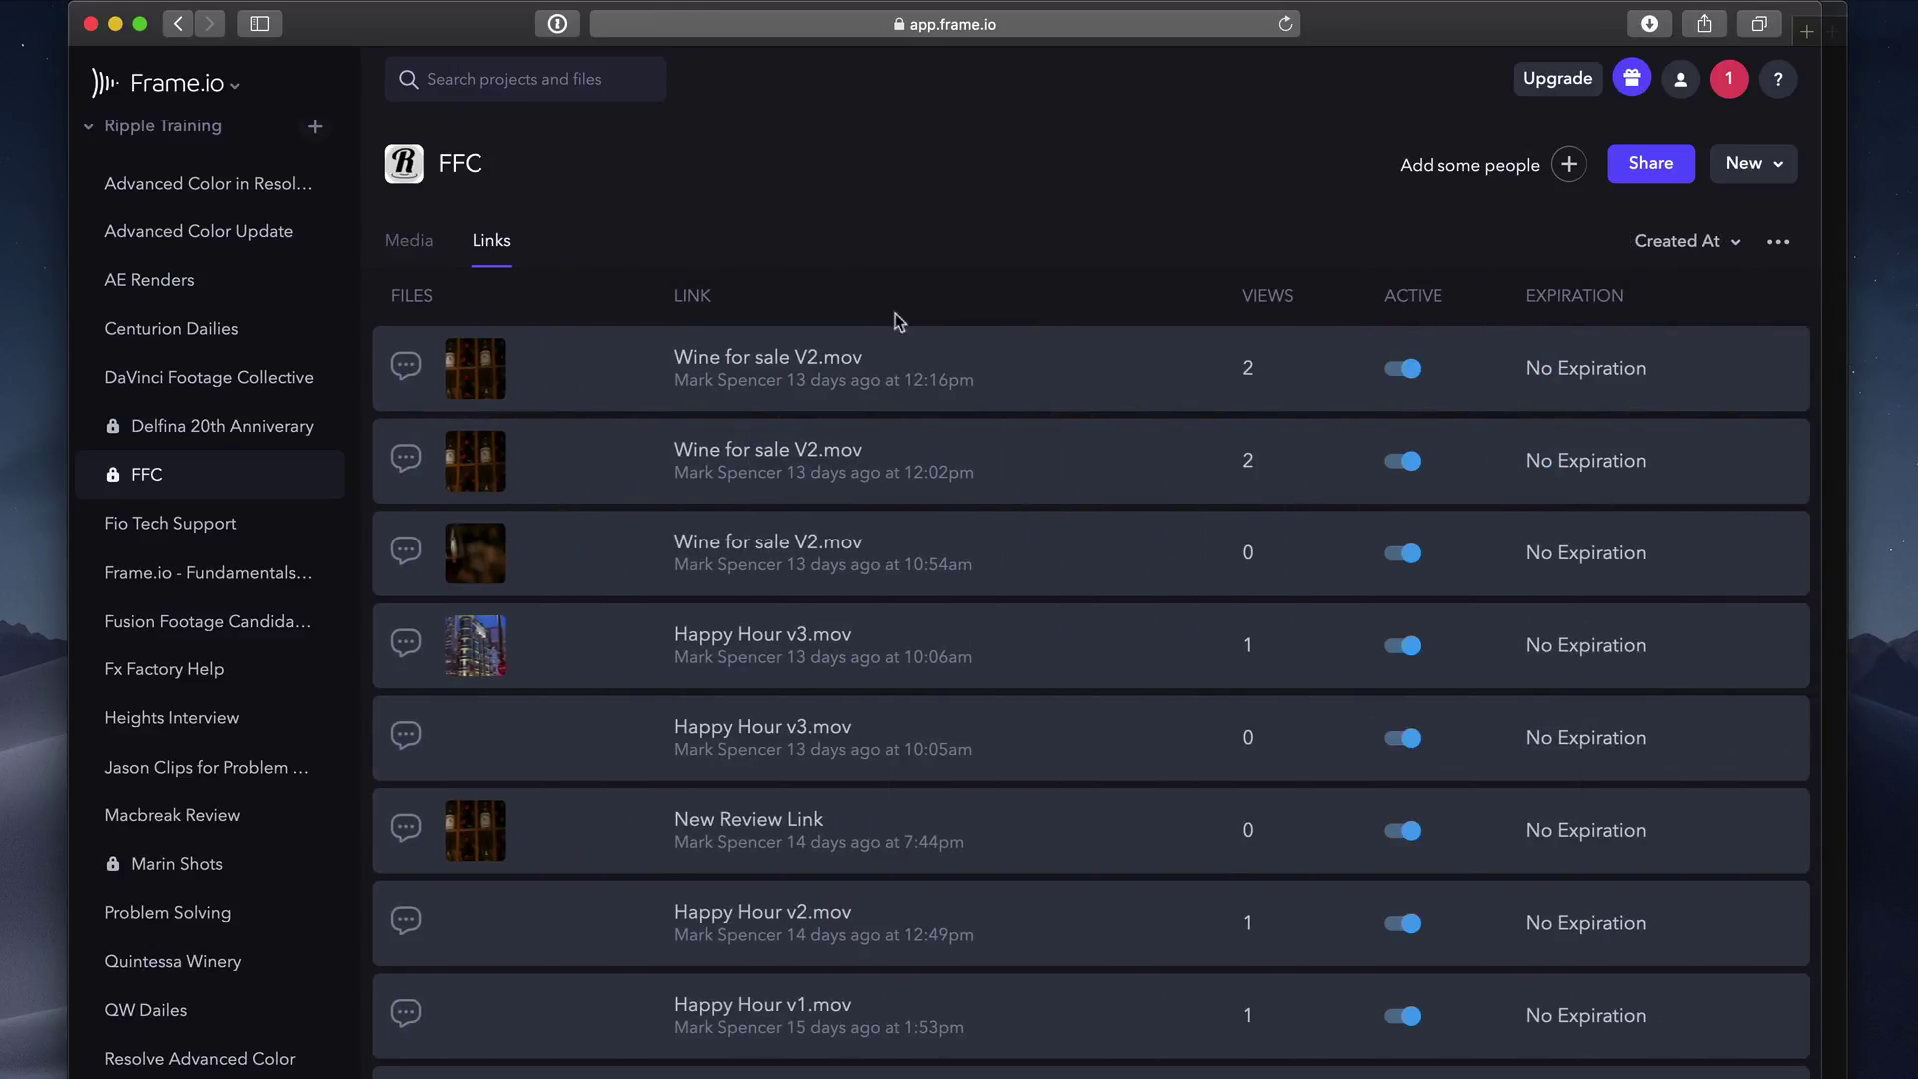
Turn off Enable Downloading in the Wine for sale V2.mov link's settings, keeping it active.
{"action": "left_click", "coordinate": [1408, 369]}
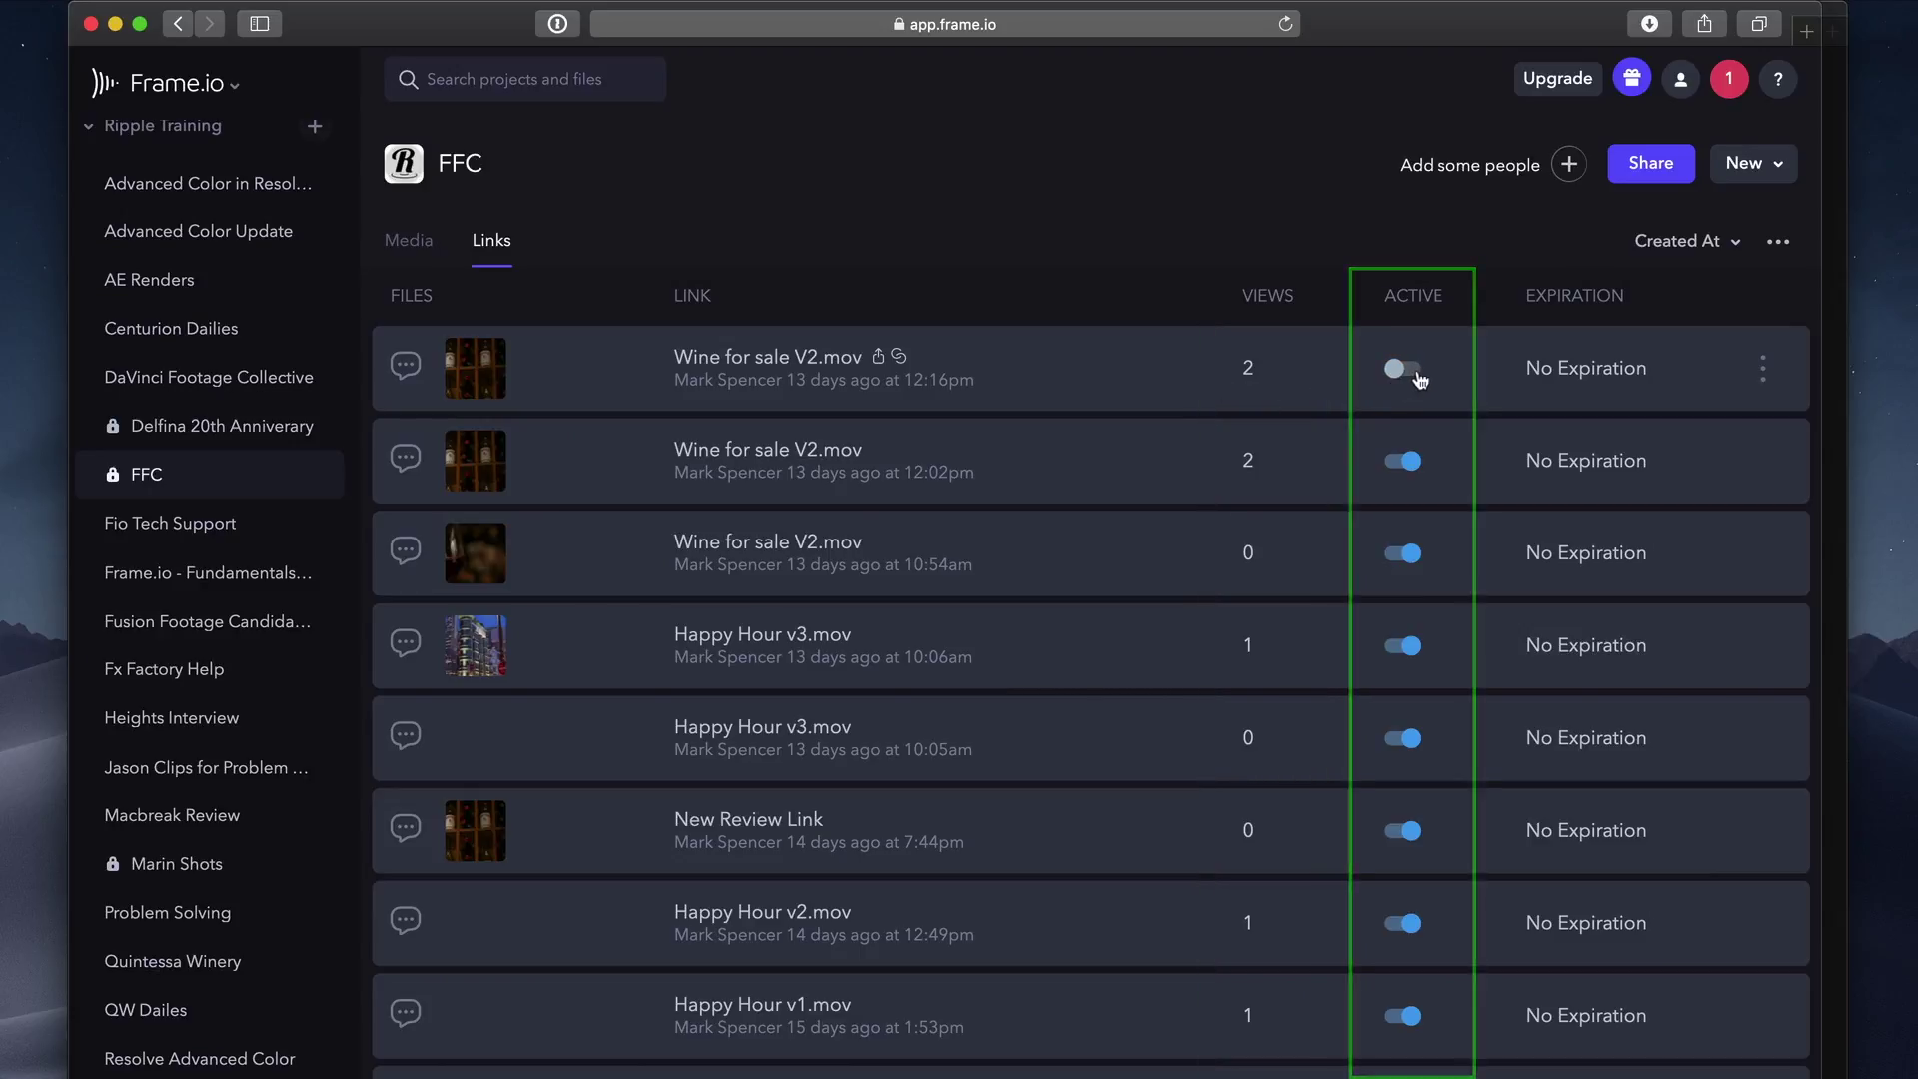
{"action": "left_click", "coordinate": [1418, 378]}
{"action": "left_click", "coordinate": [1760, 371]}
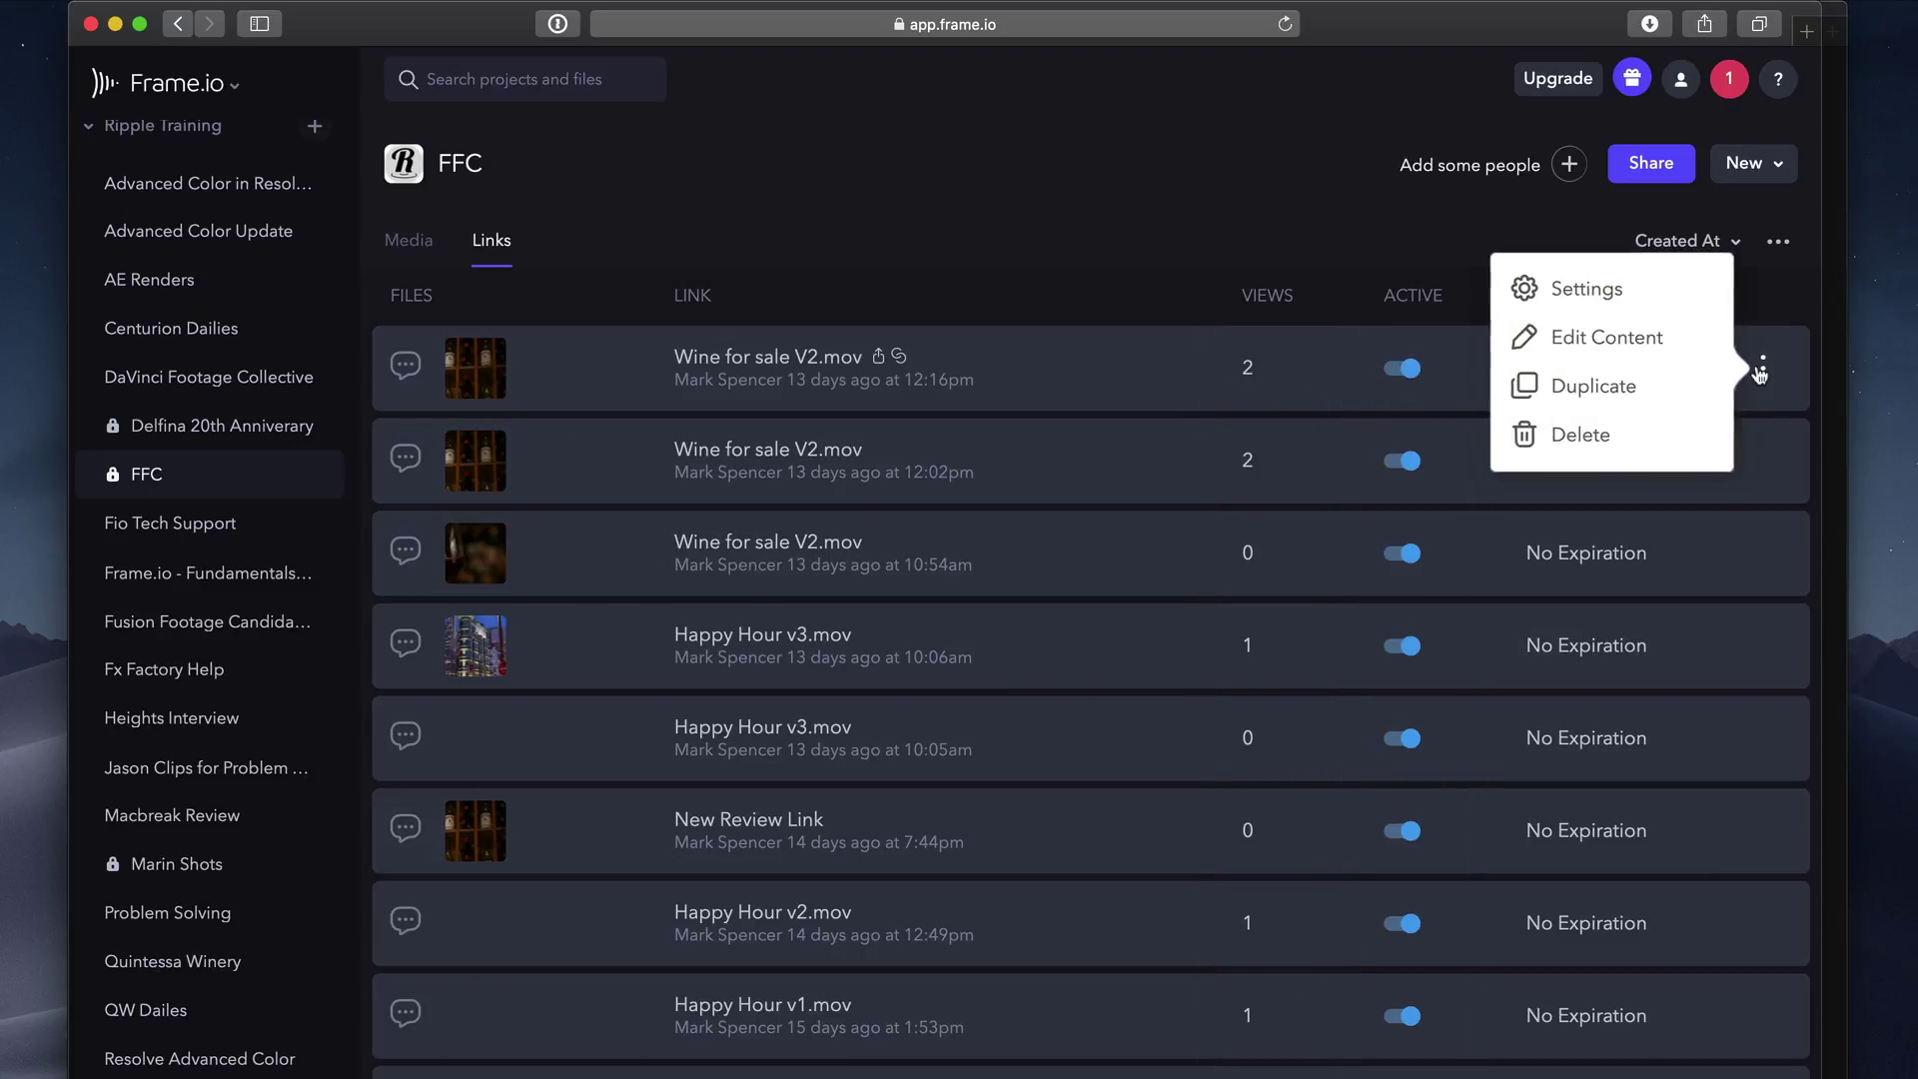
{"action": "left_click", "coordinate": [1642, 299]}
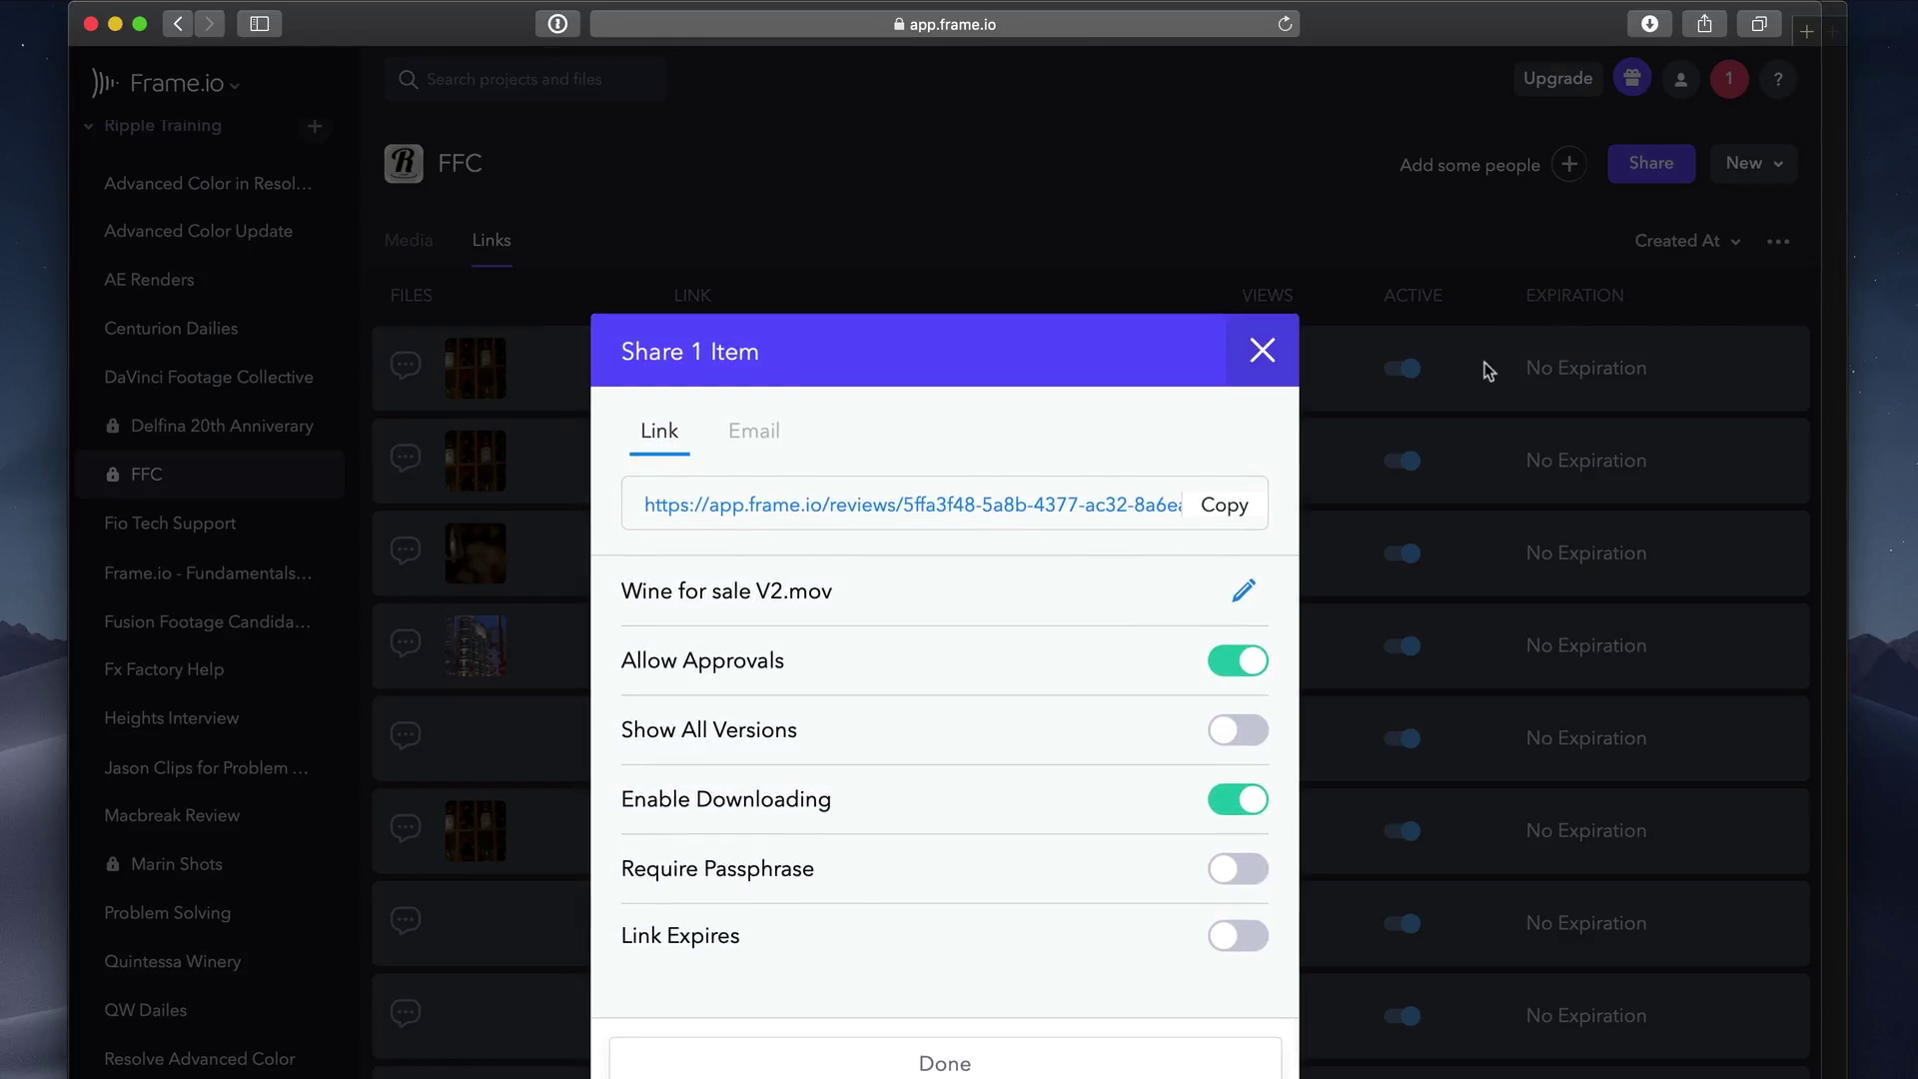
{"action": "left_click", "coordinate": [1222, 801]}
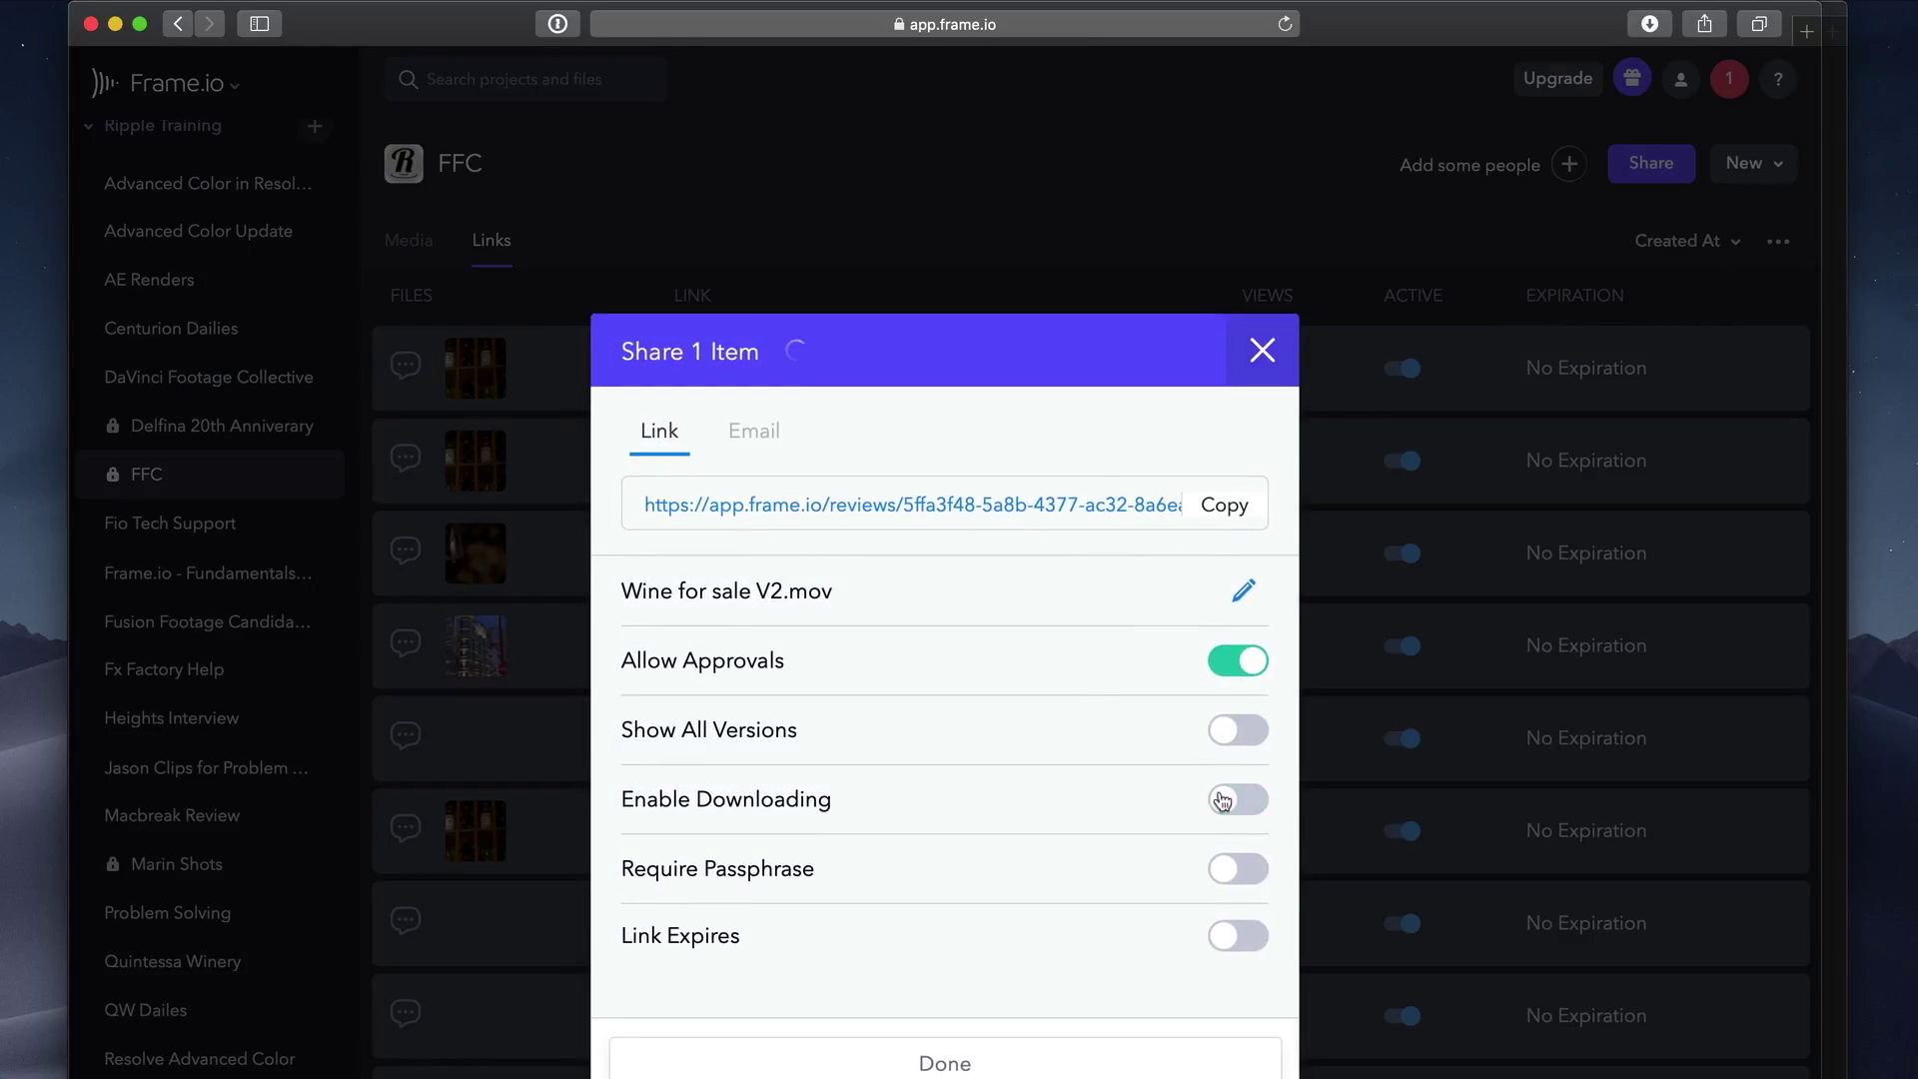
{"action": "left_click", "coordinate": [1261, 354]}
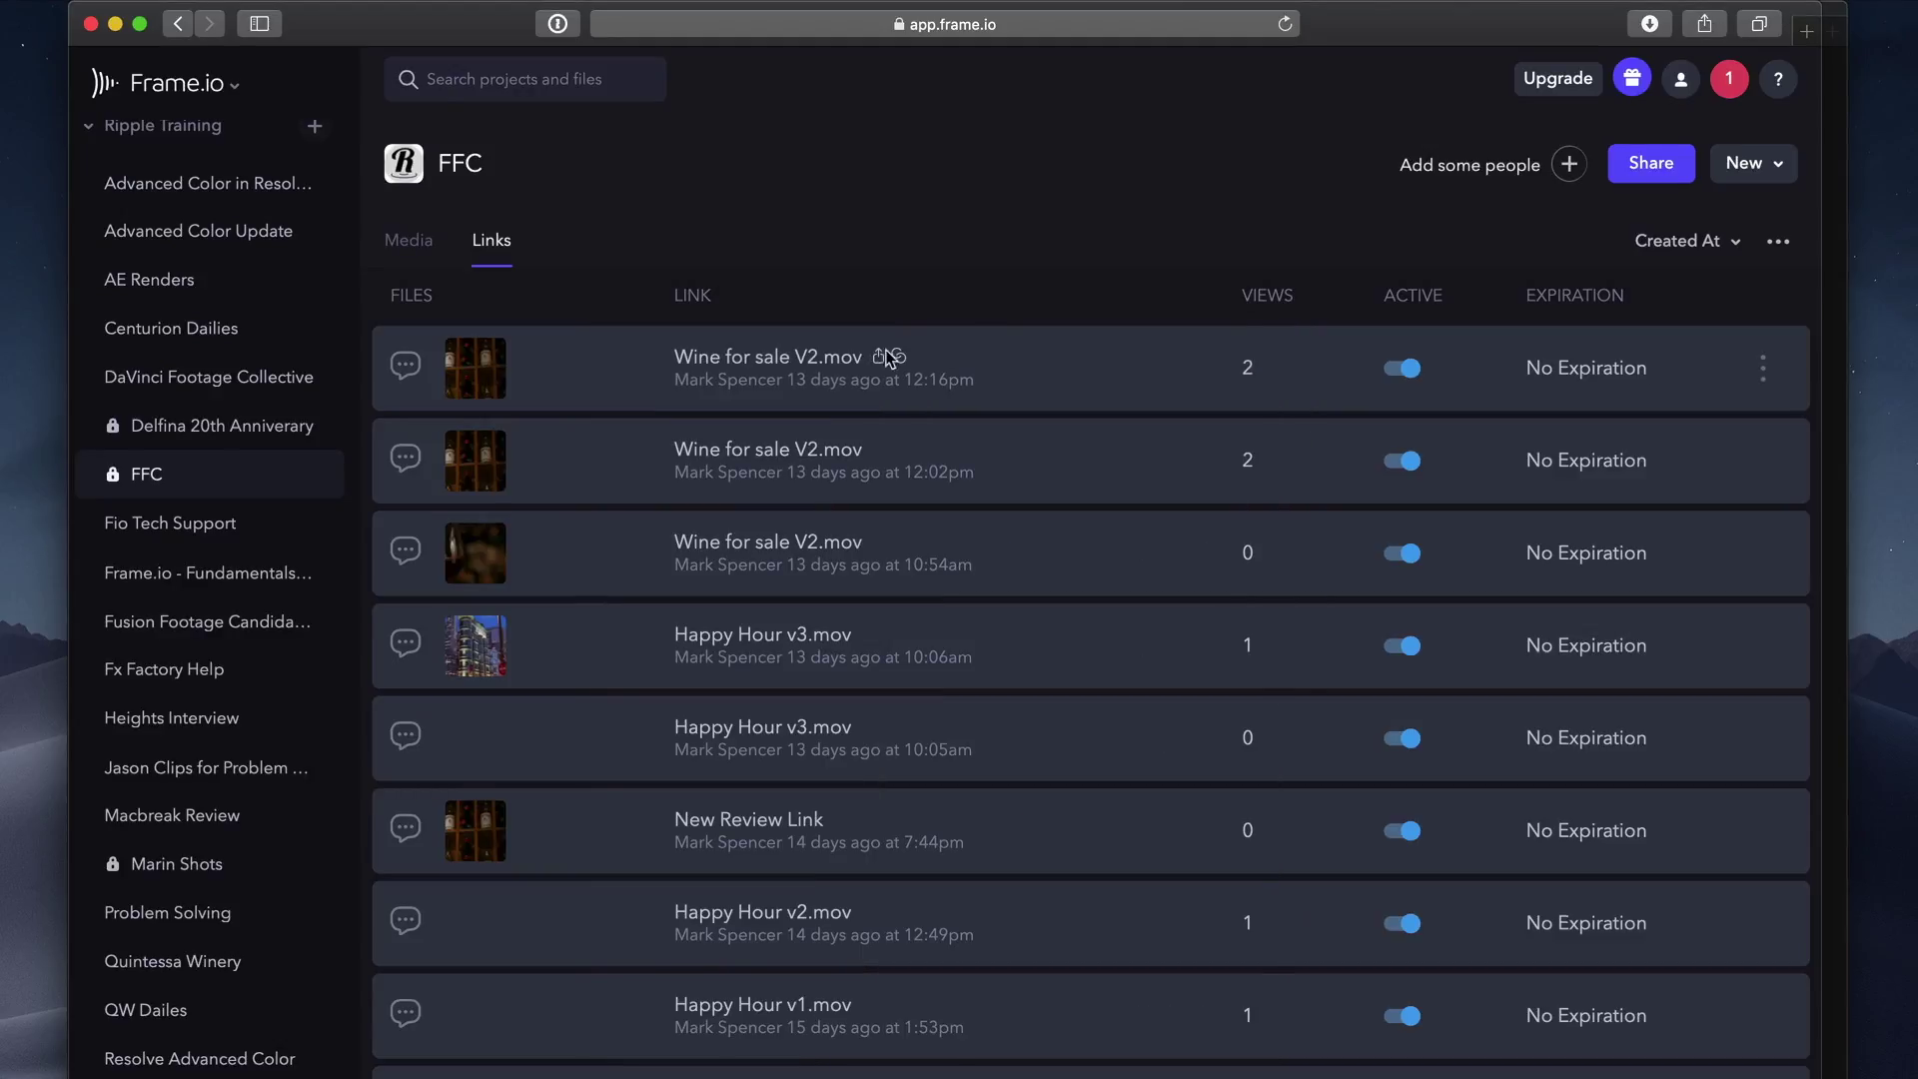
Copy the Wine for sale V2.mov link's share address.
{"action": "left_click", "coordinate": [873, 362]}
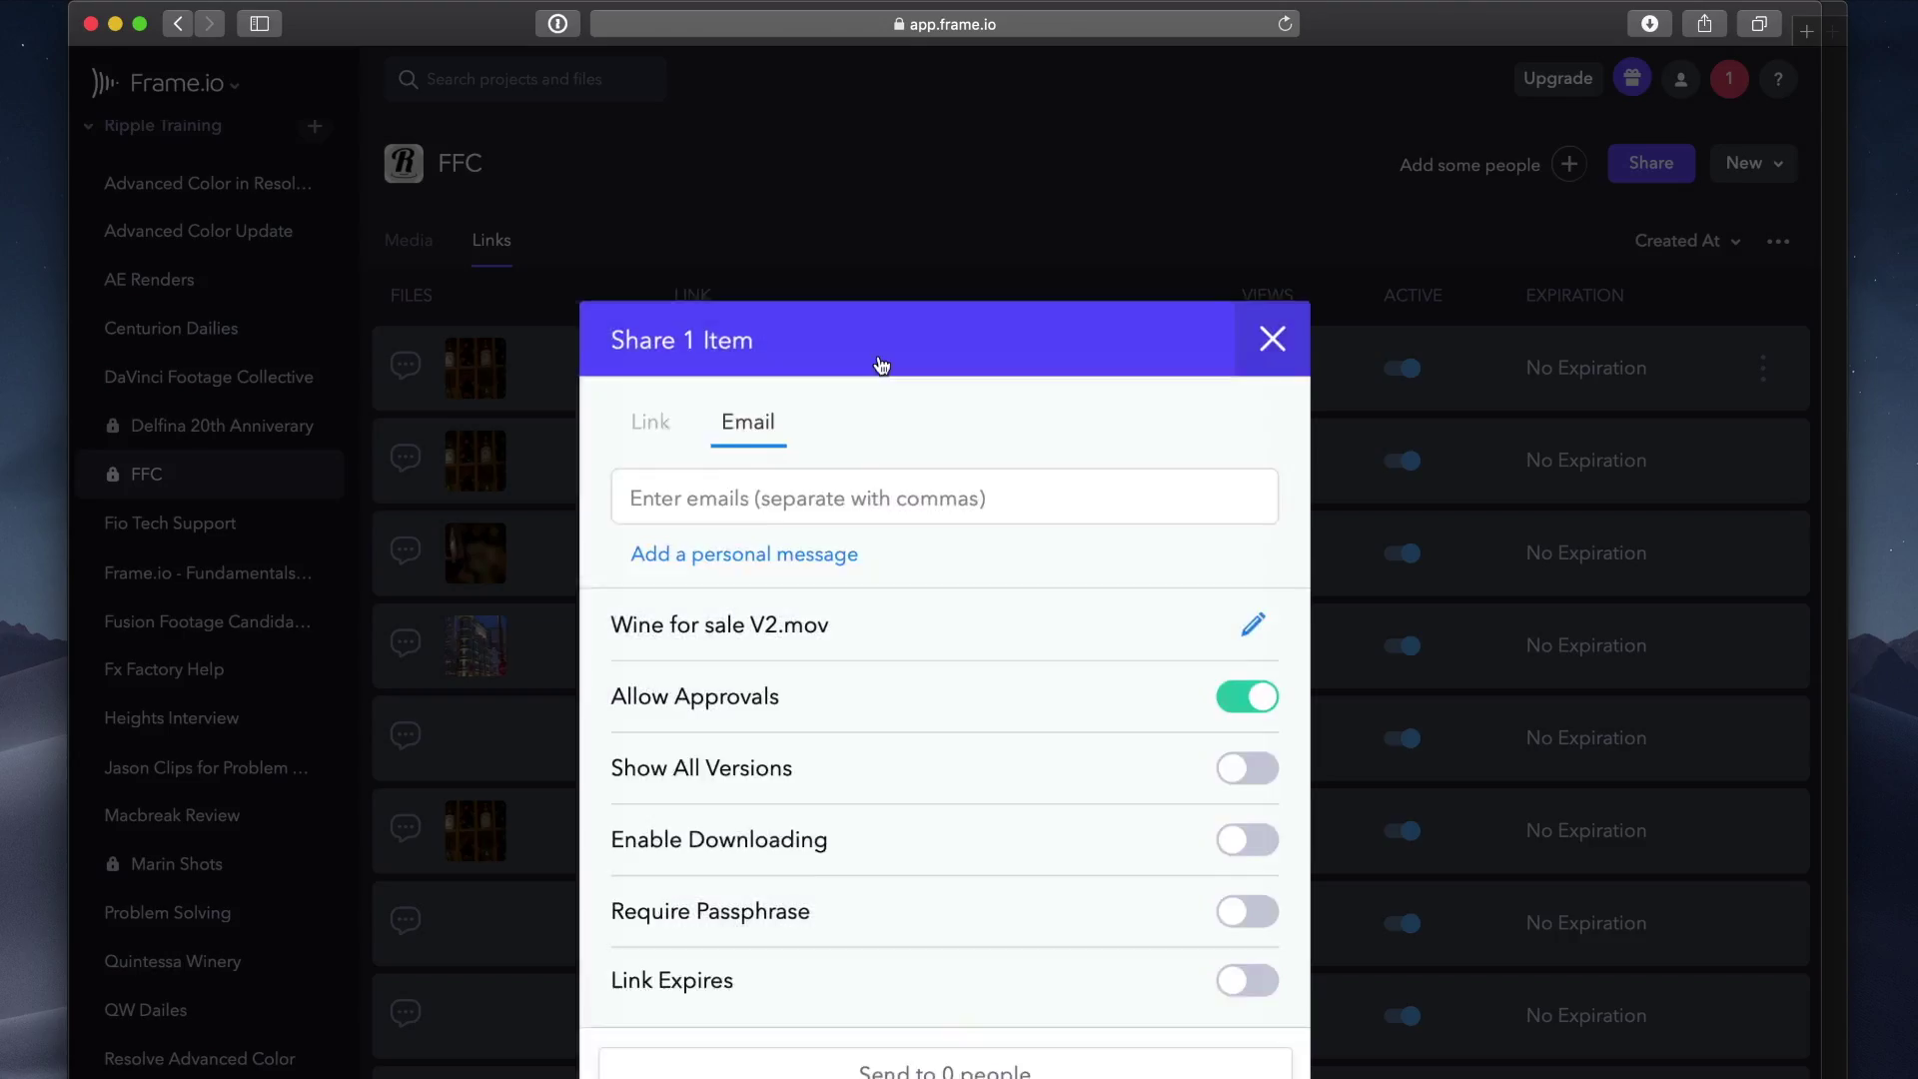
{"action": "left_click", "coordinate": [1263, 352]}
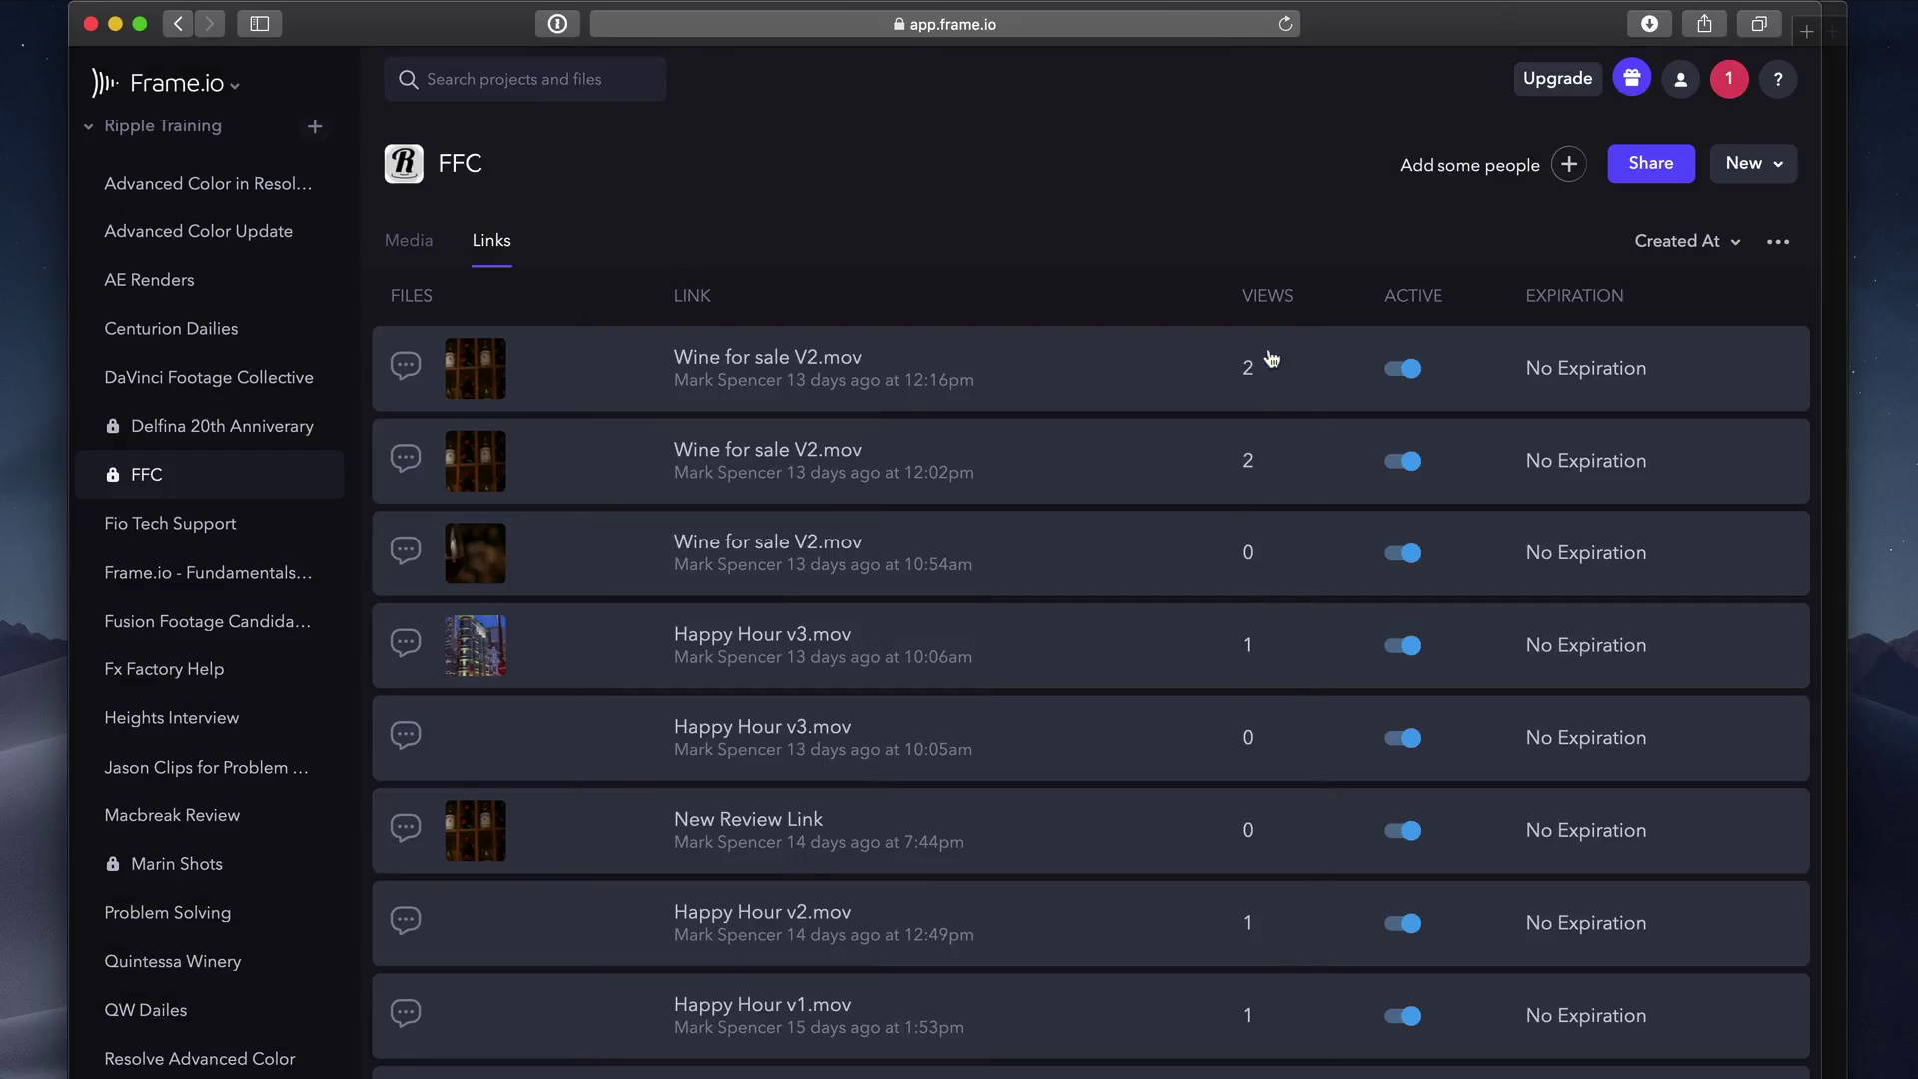
{"action": "left_click", "coordinate": [898, 358]}
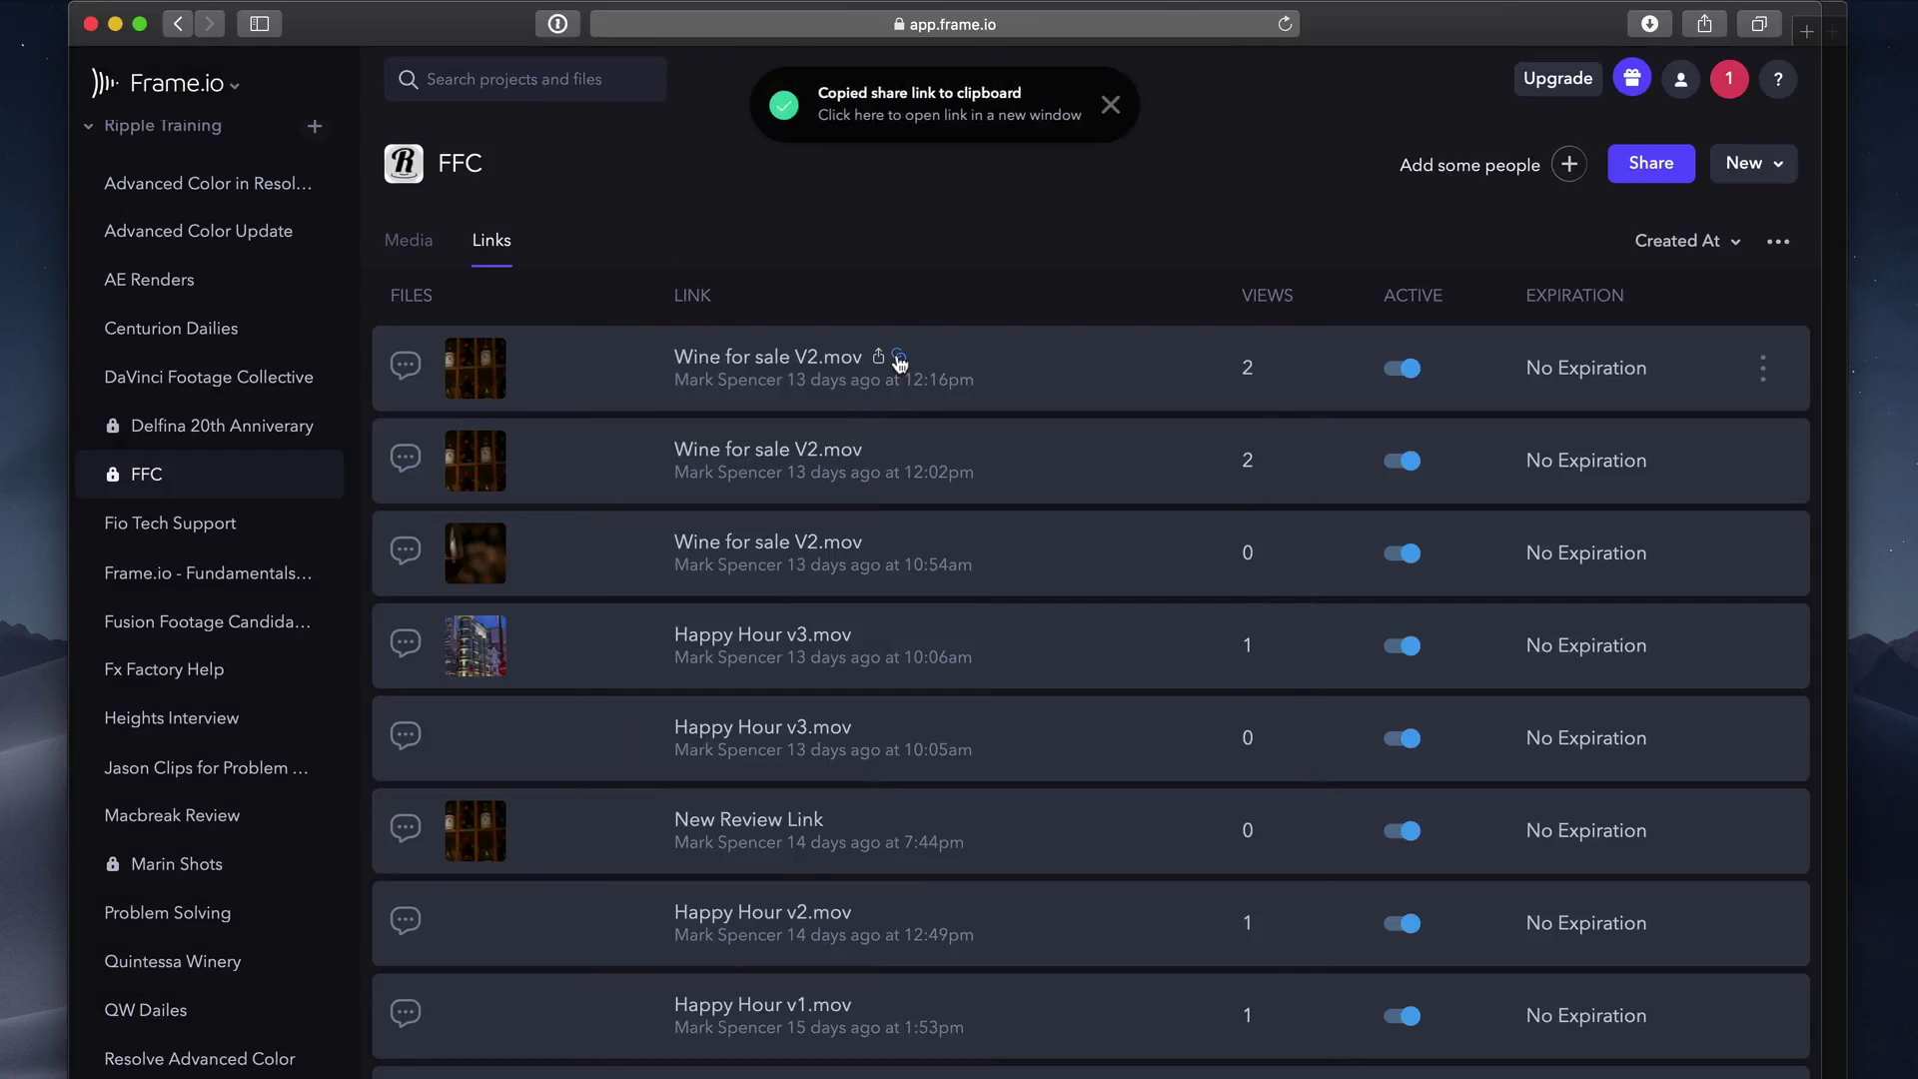
{"action": "left_click", "coordinate": [1111, 105]}
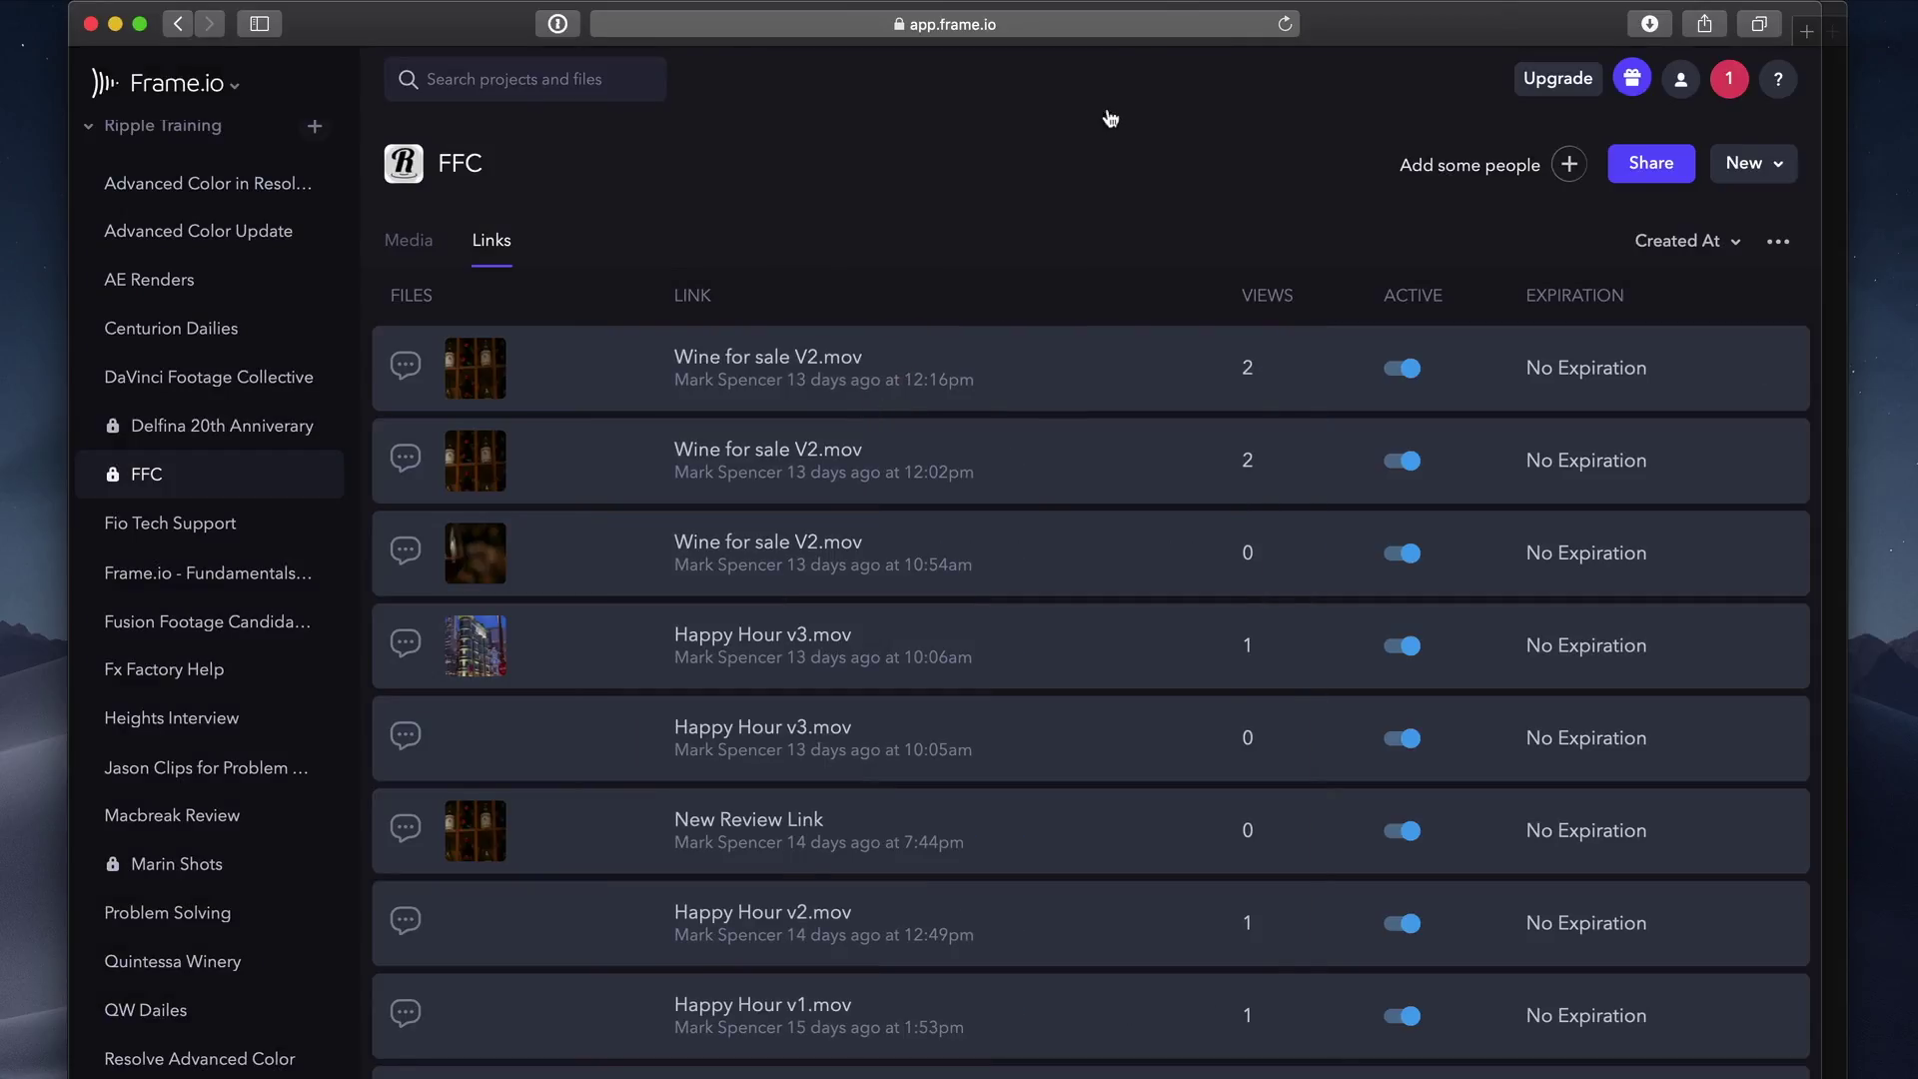
Sort the links by Name, then by Views.
{"action": "left_click", "coordinate": [1737, 245]}
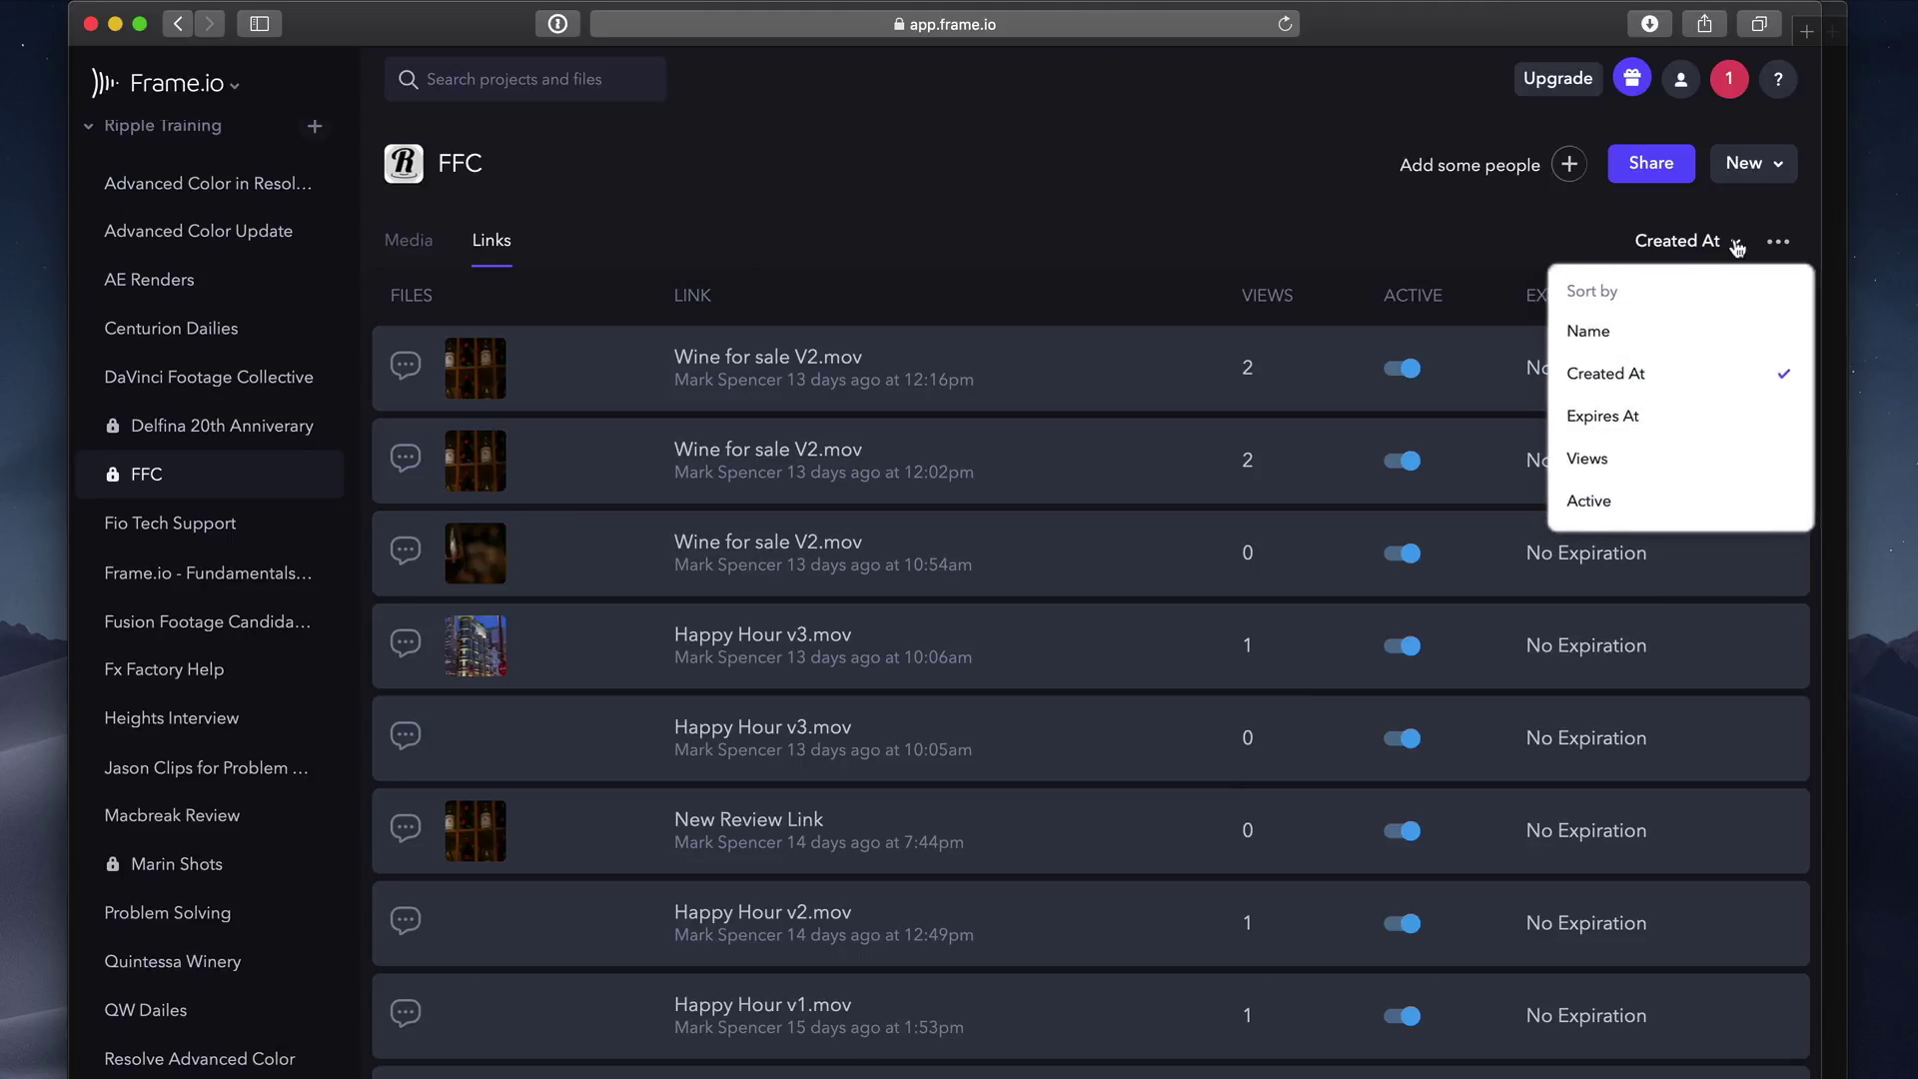
{"action": "left_click", "coordinate": [1630, 333]}
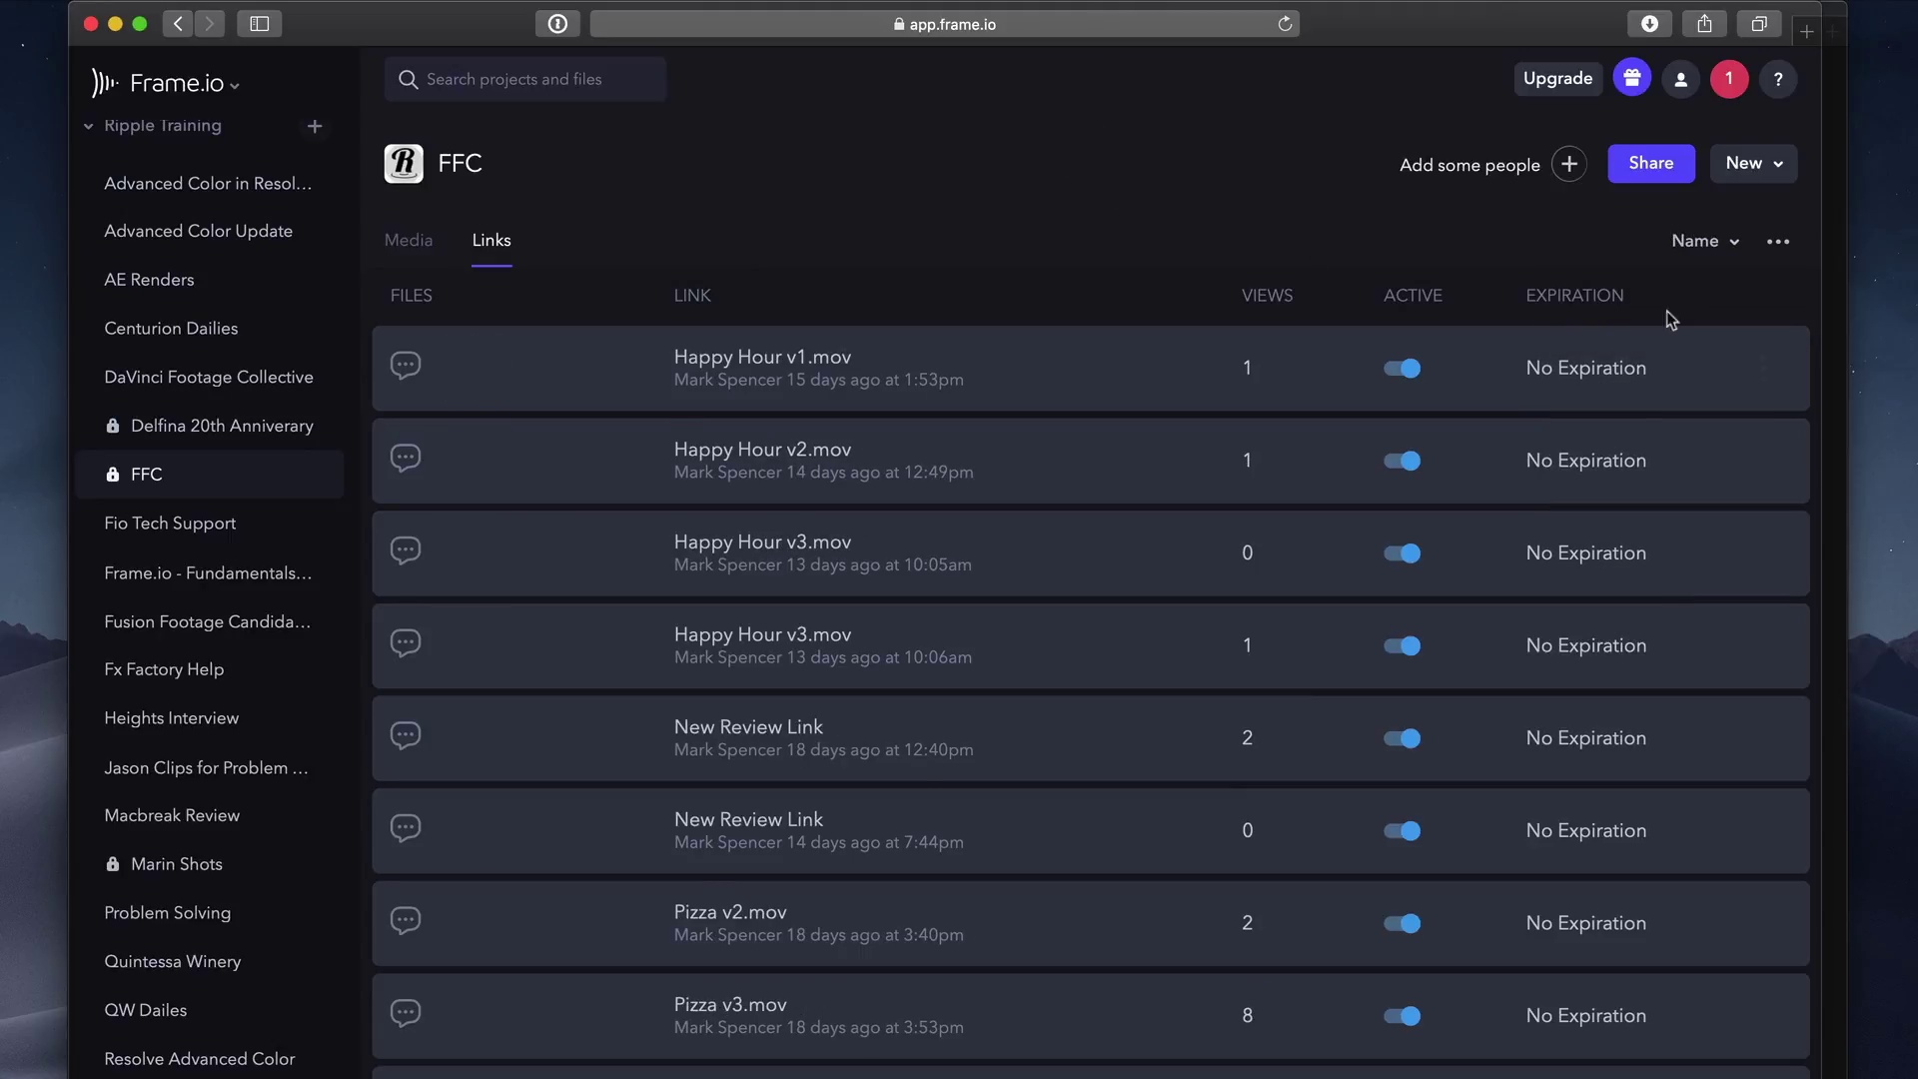
{"action": "left_click", "coordinate": [1734, 248]}
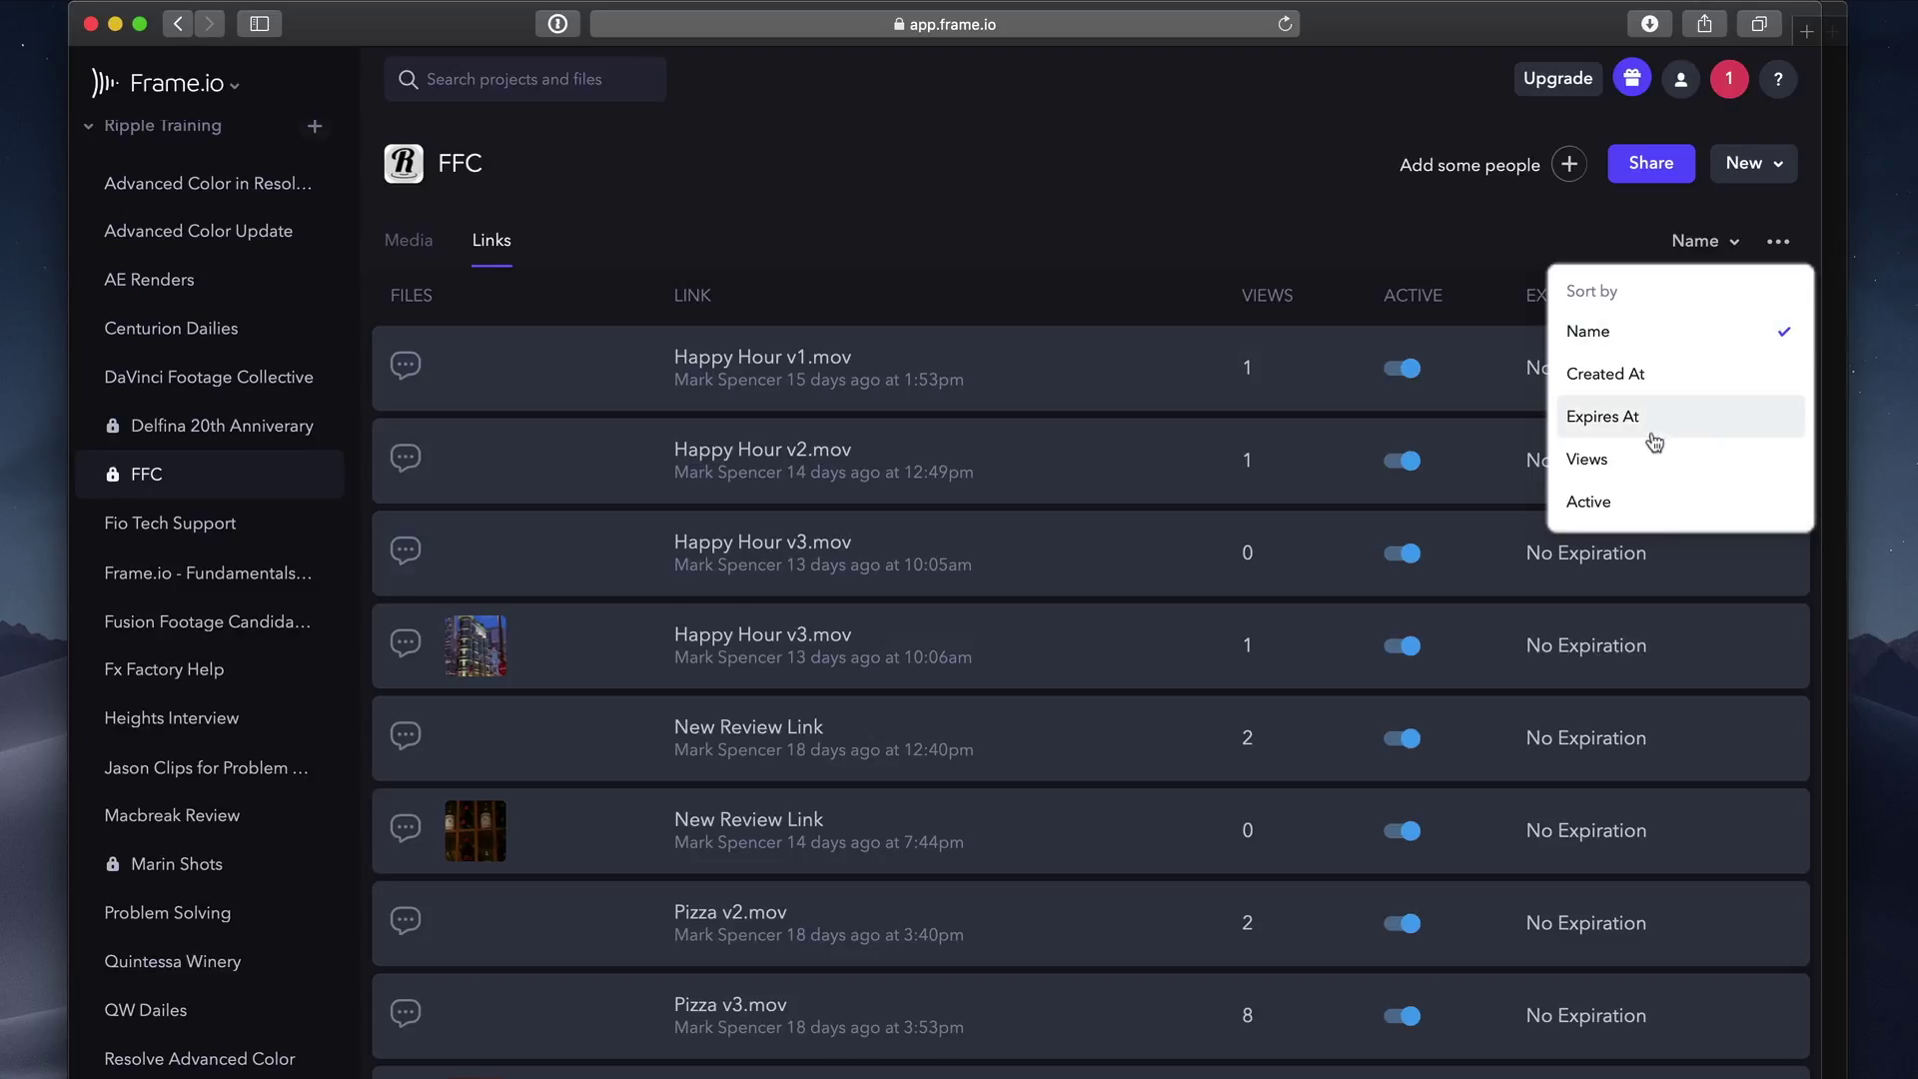
{"action": "left_click", "coordinate": [1637, 461]}
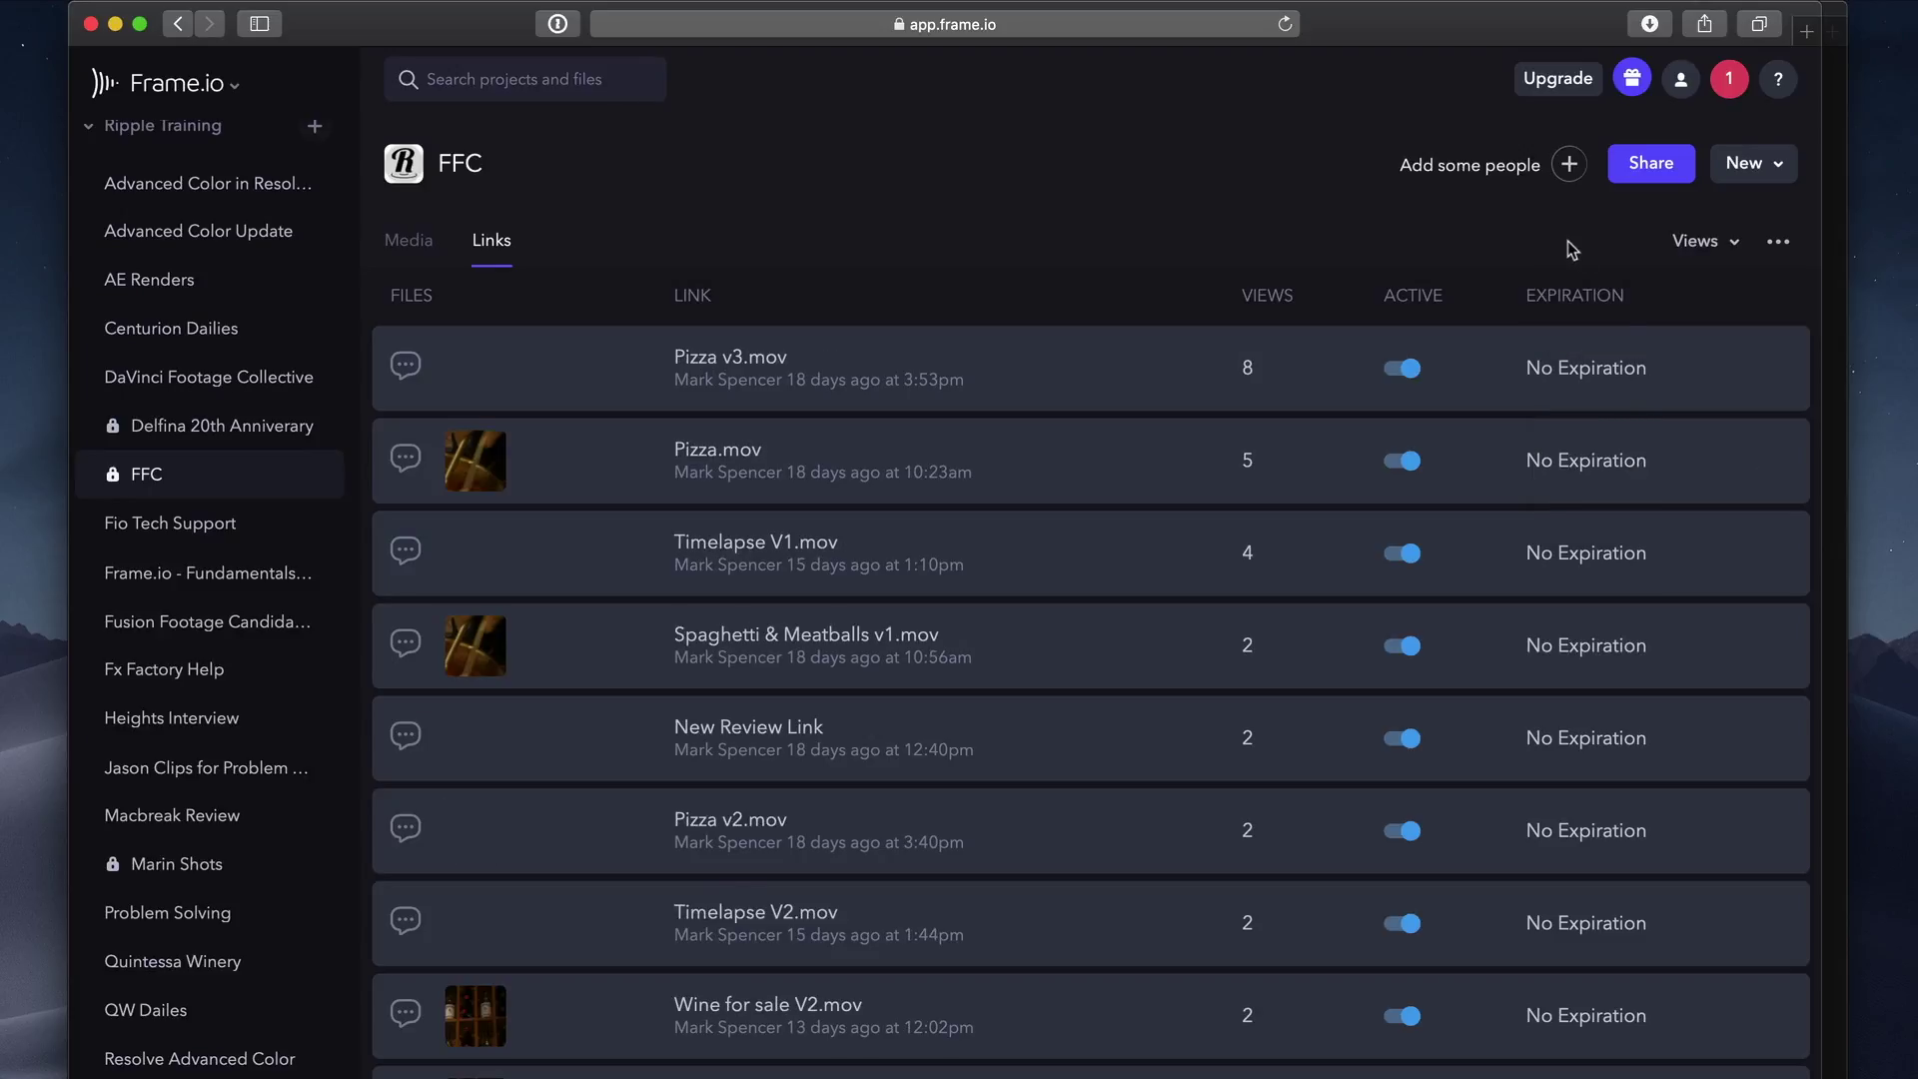